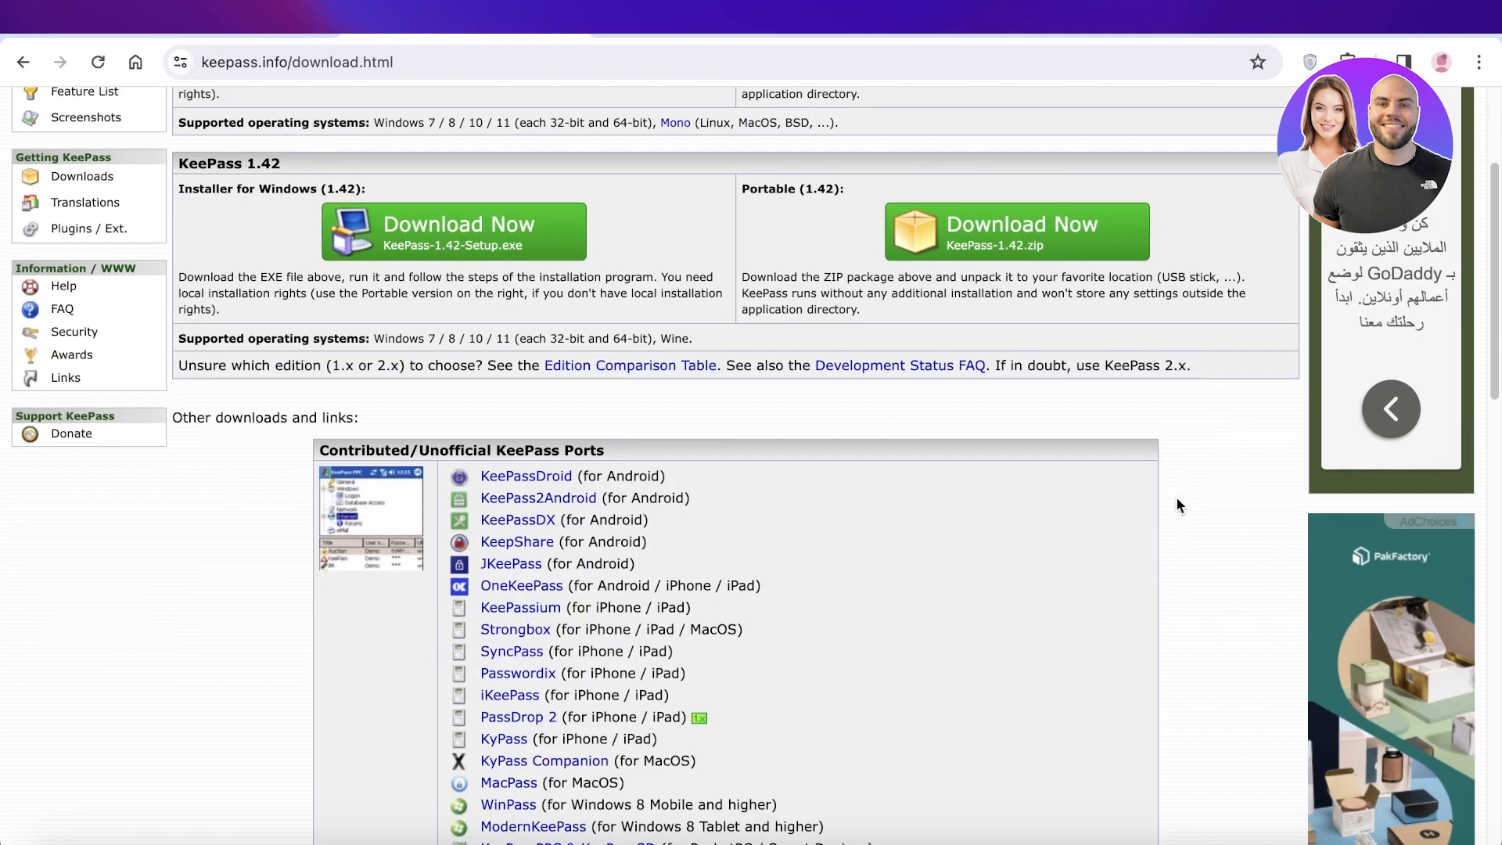
Step: Scroll through the KeePass website looking for the list of KeePass ports
scroll(1177, 500, down, 3)
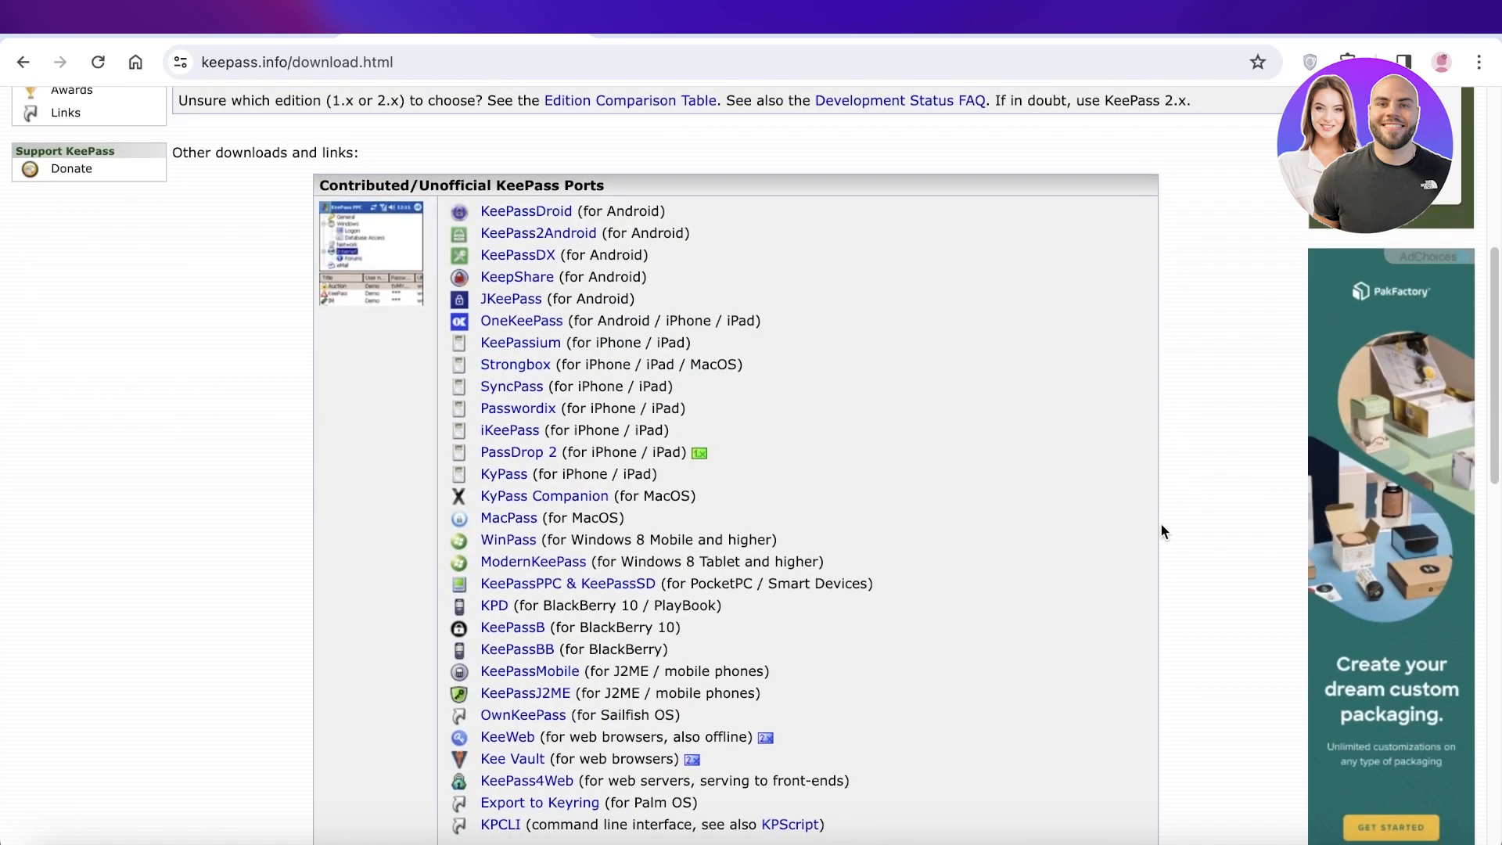
scroll(1160, 524, down, 2)
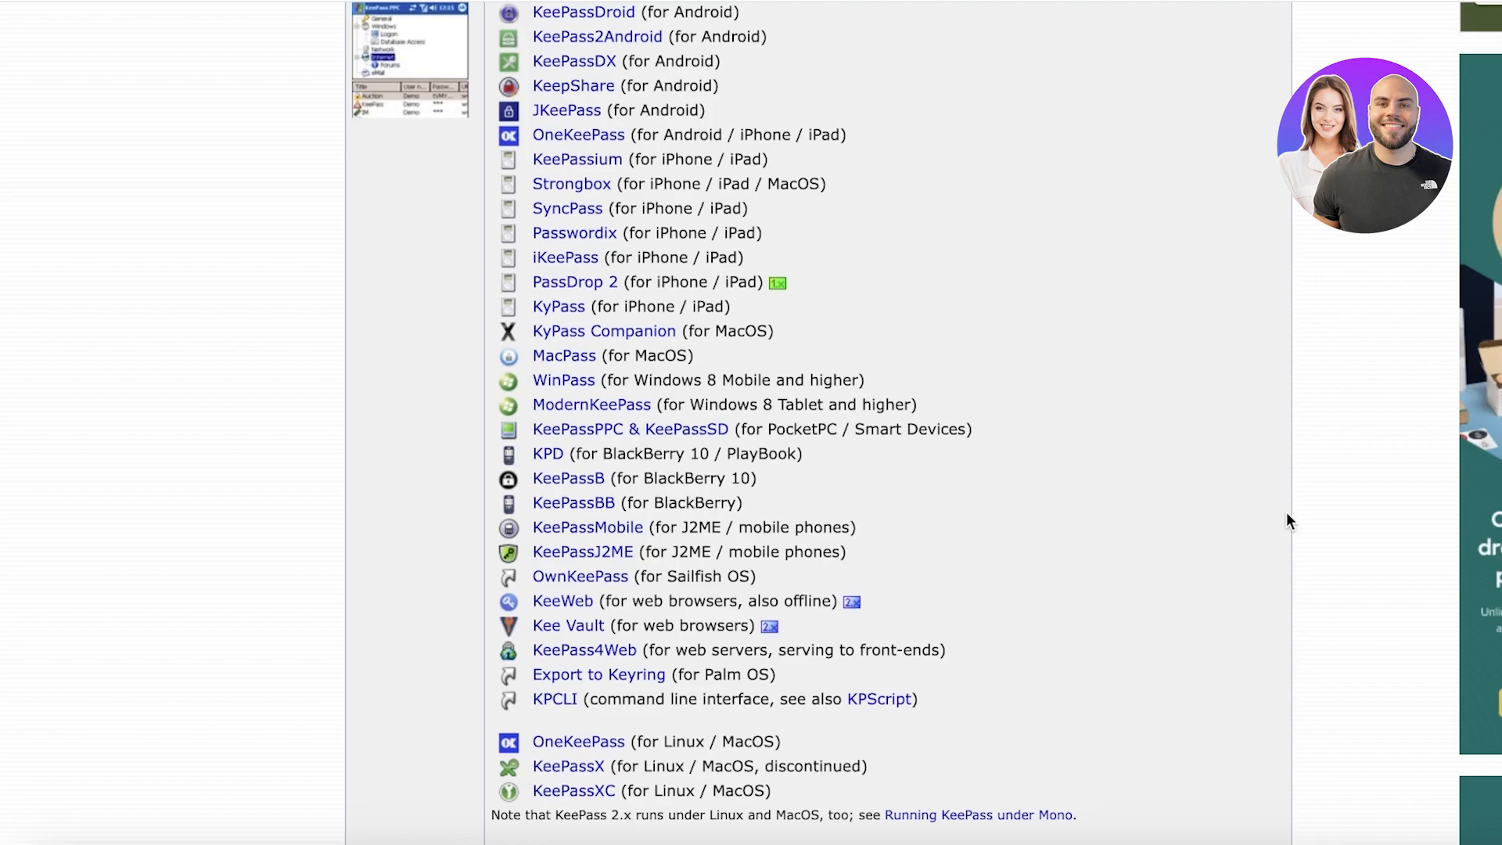
scroll(1286, 521, down, 9)
scroll(1287, 522, down, 6)
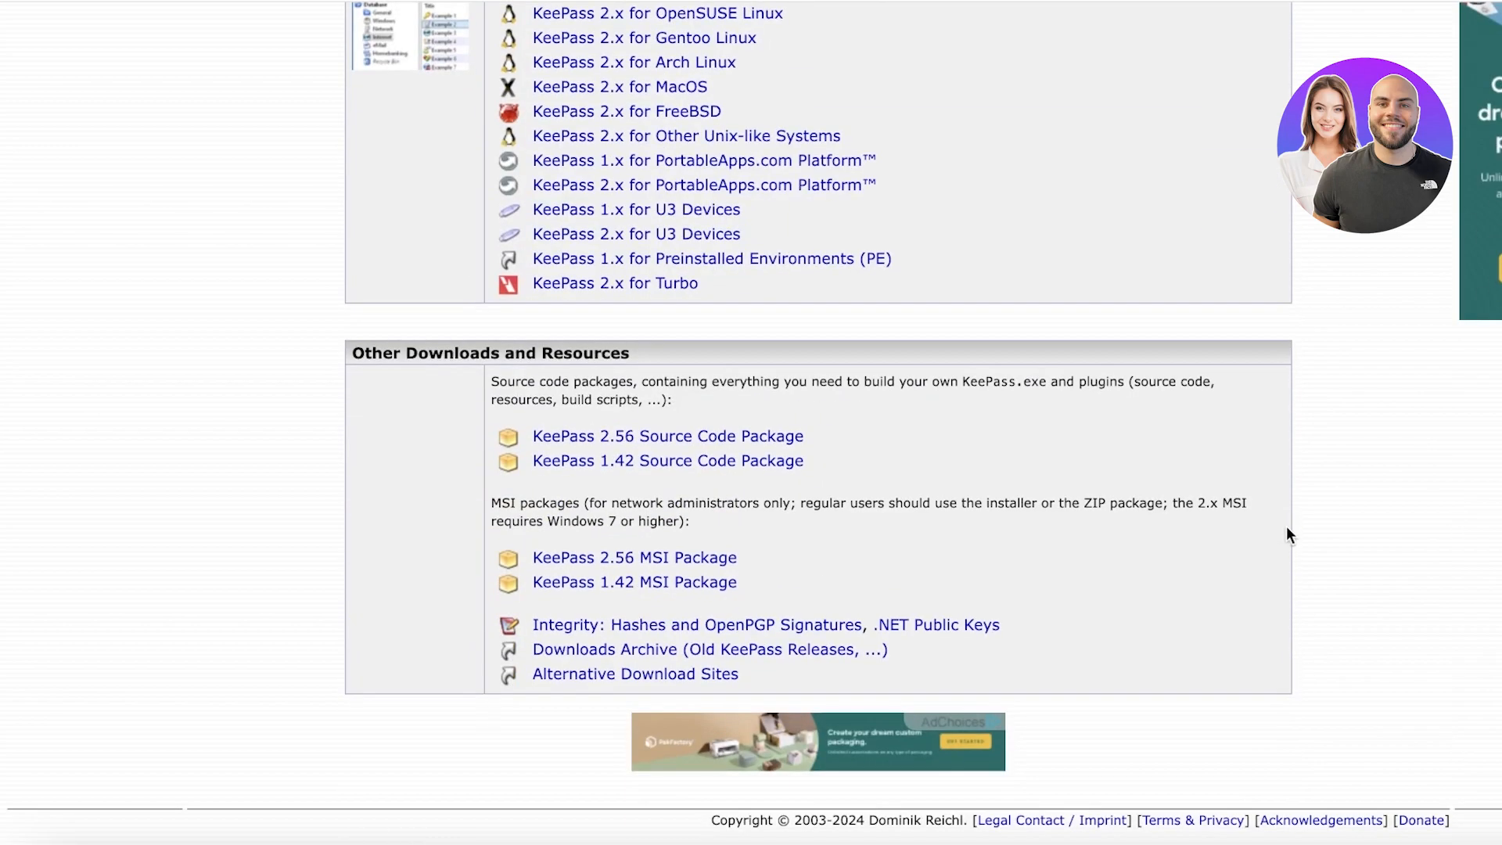
scroll(929, 577, up, 7)
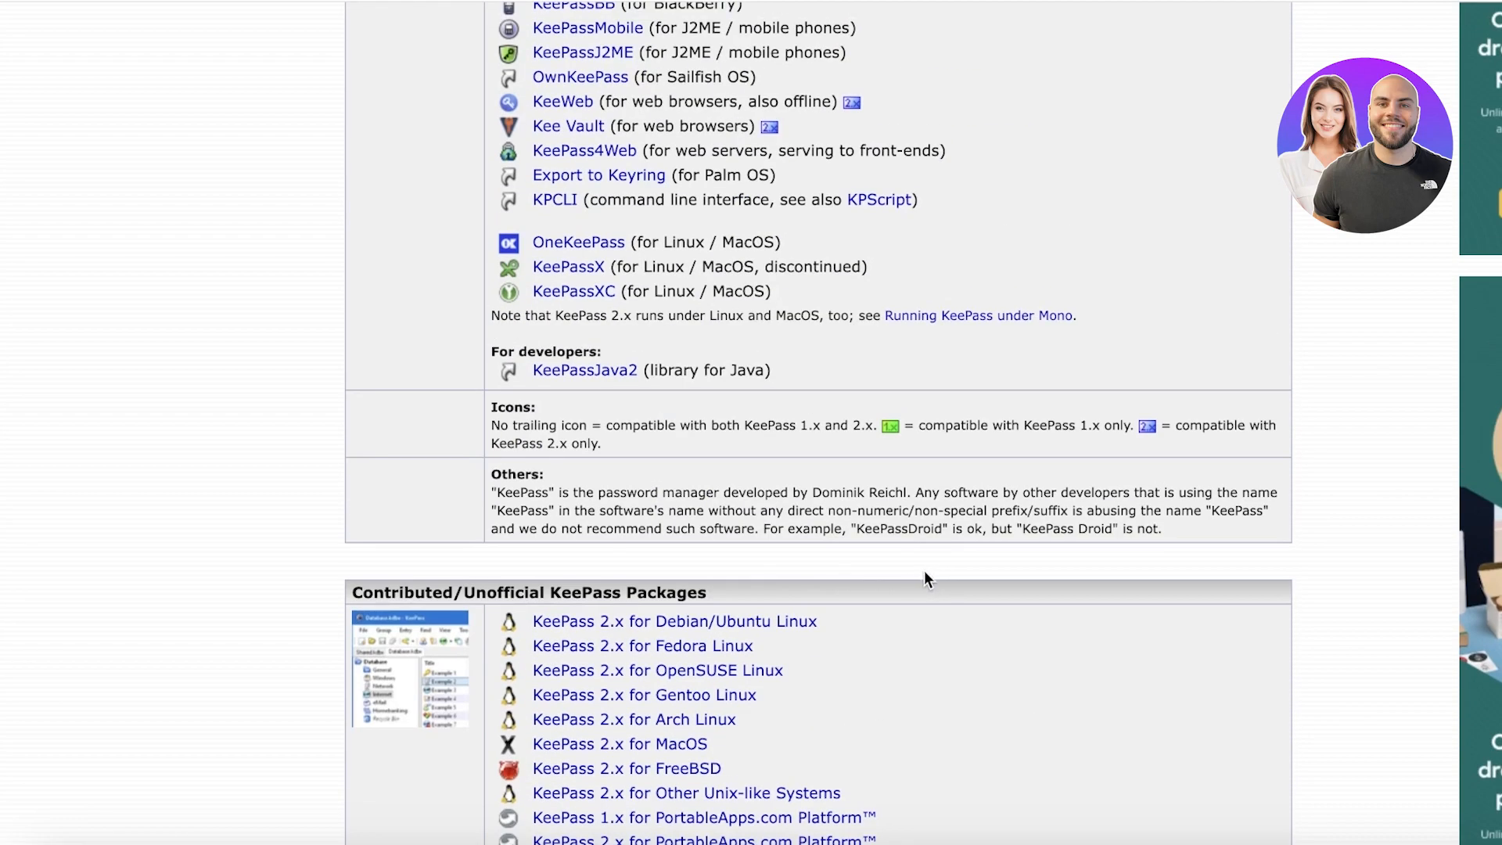
scroll(923, 583, down, 4)
scroll(921, 584, down, 3)
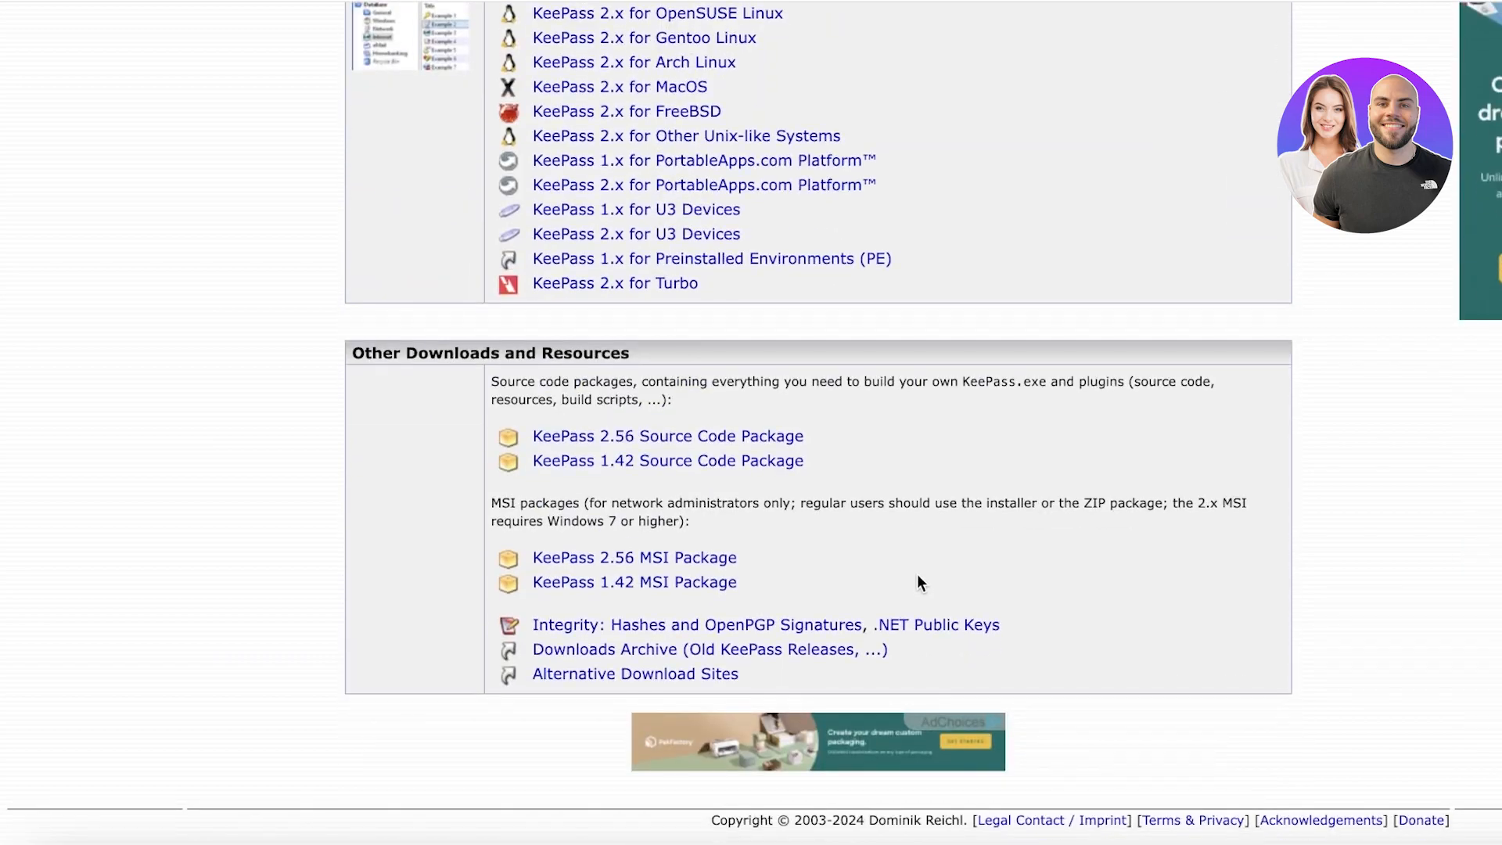
scroll(918, 581, up, 8)
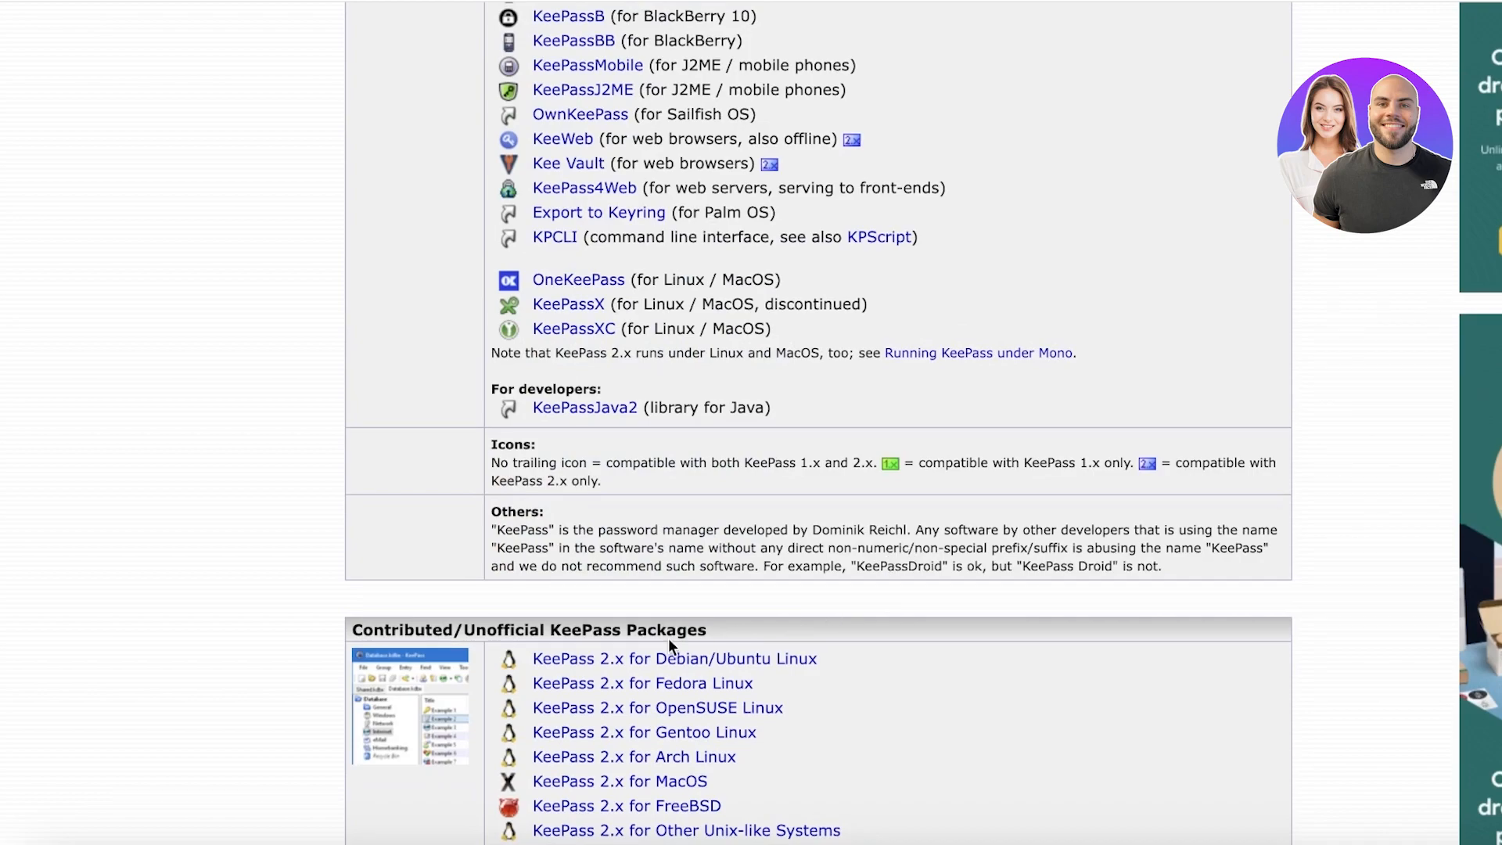
scroll(670, 636, up, 8)
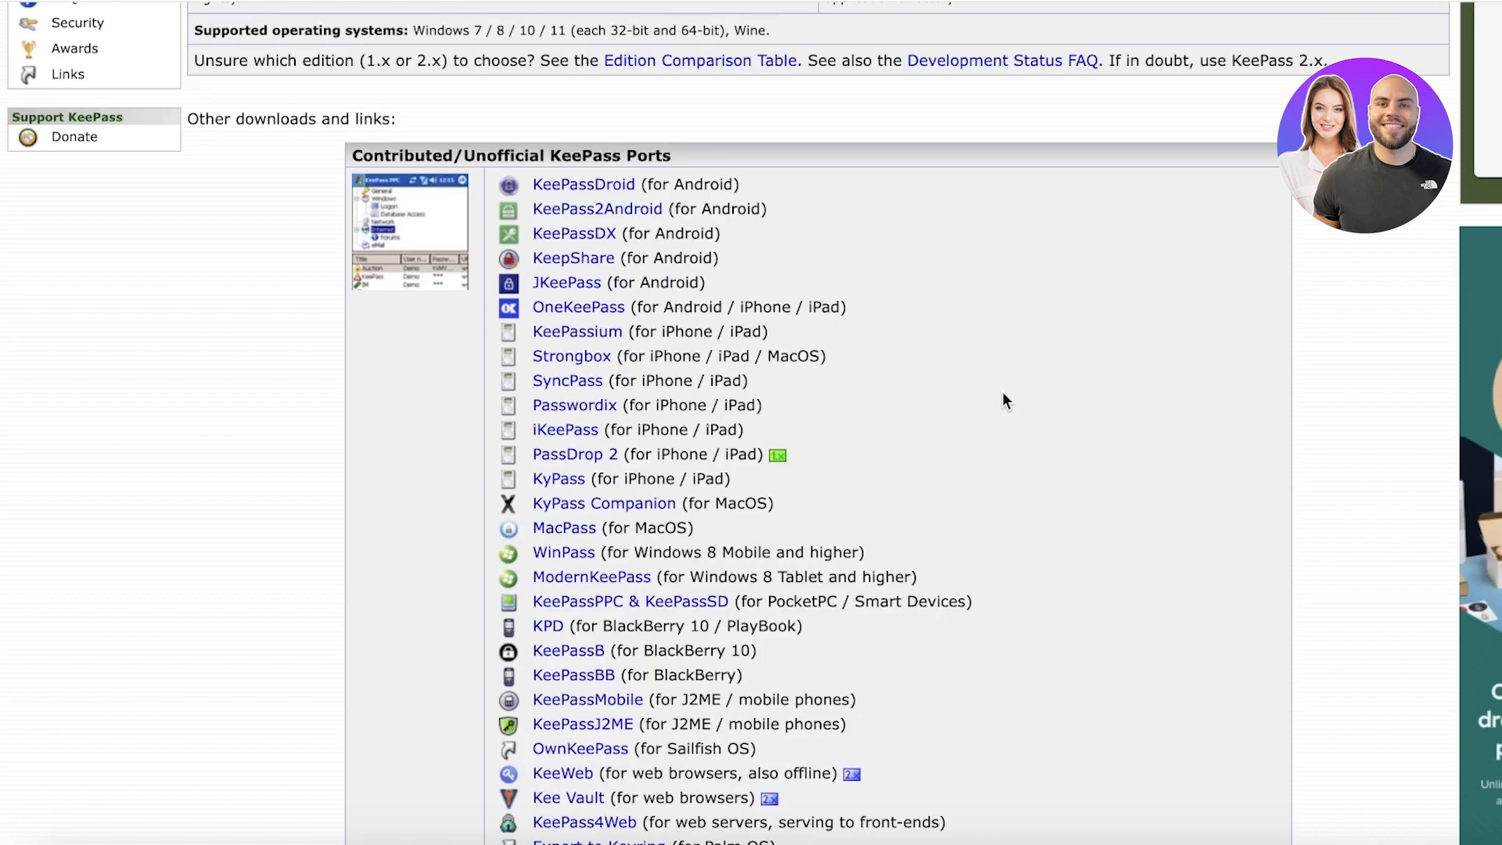
scroll(999, 401, up, 7)
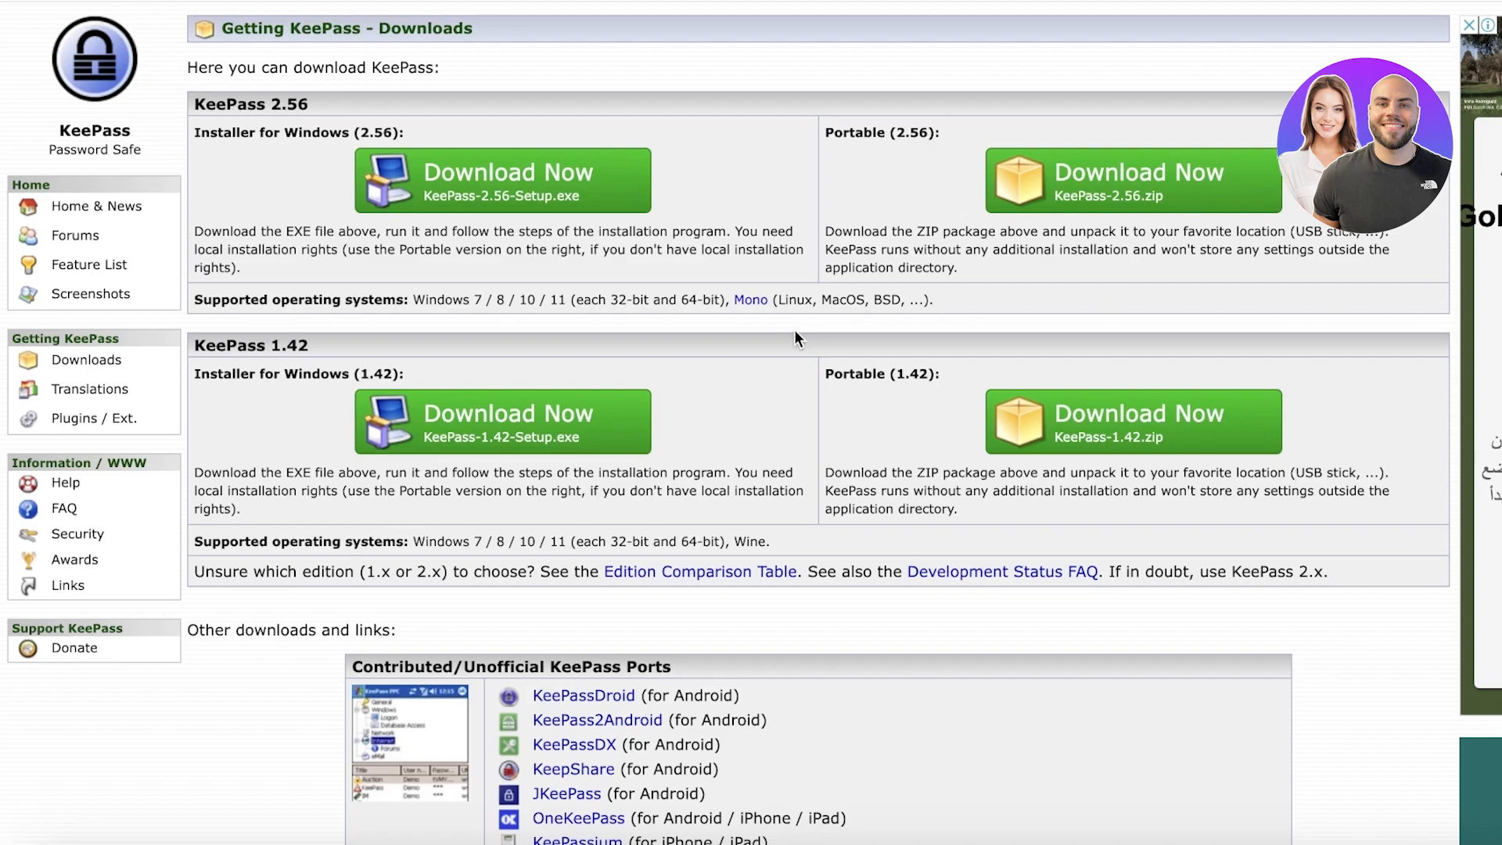
scroll(774, 453, down, 1)
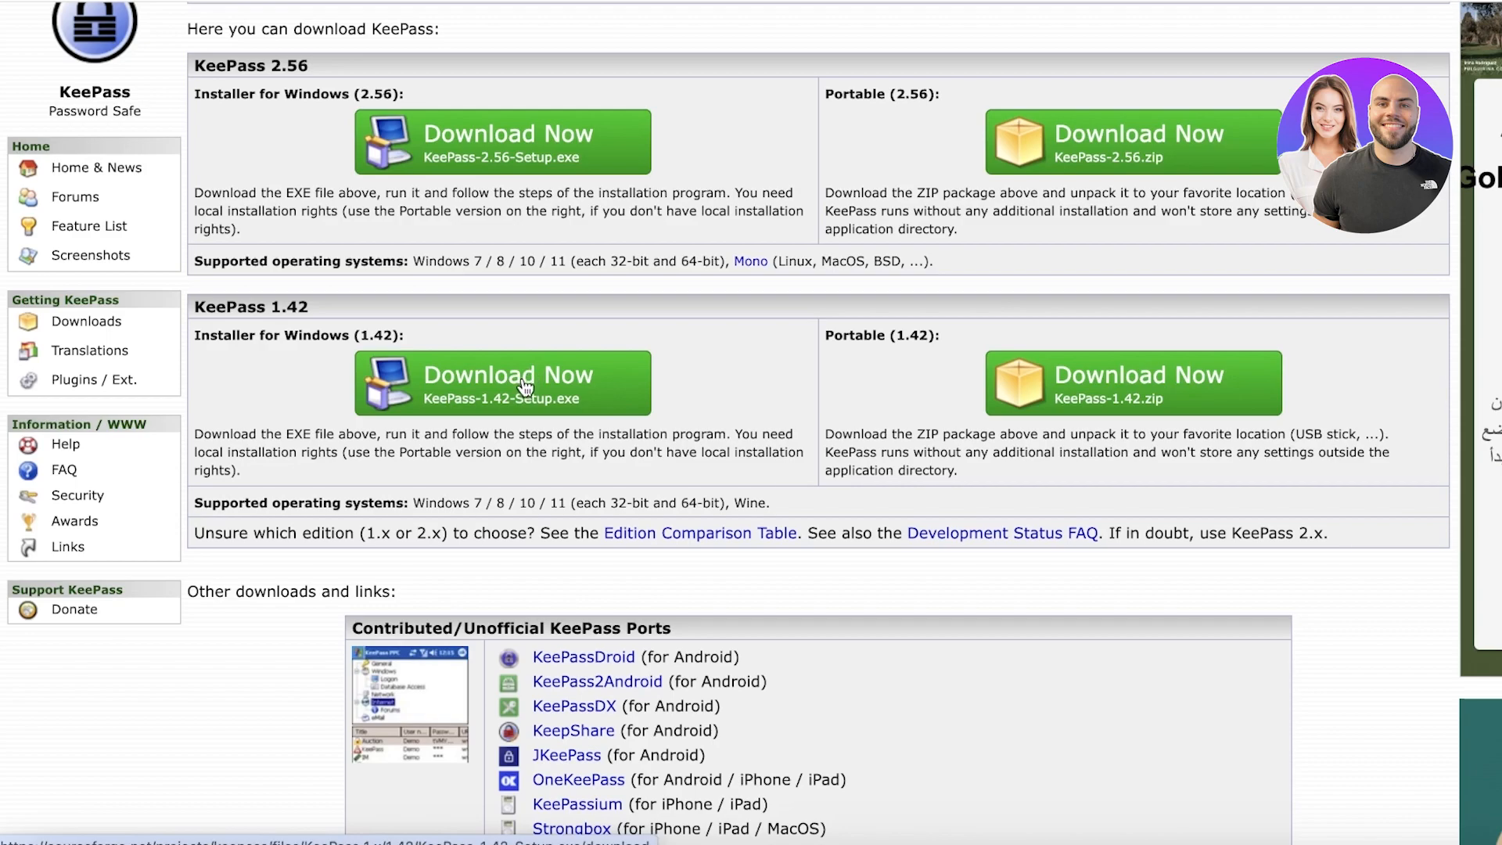
scroll(525, 385, down, 3)
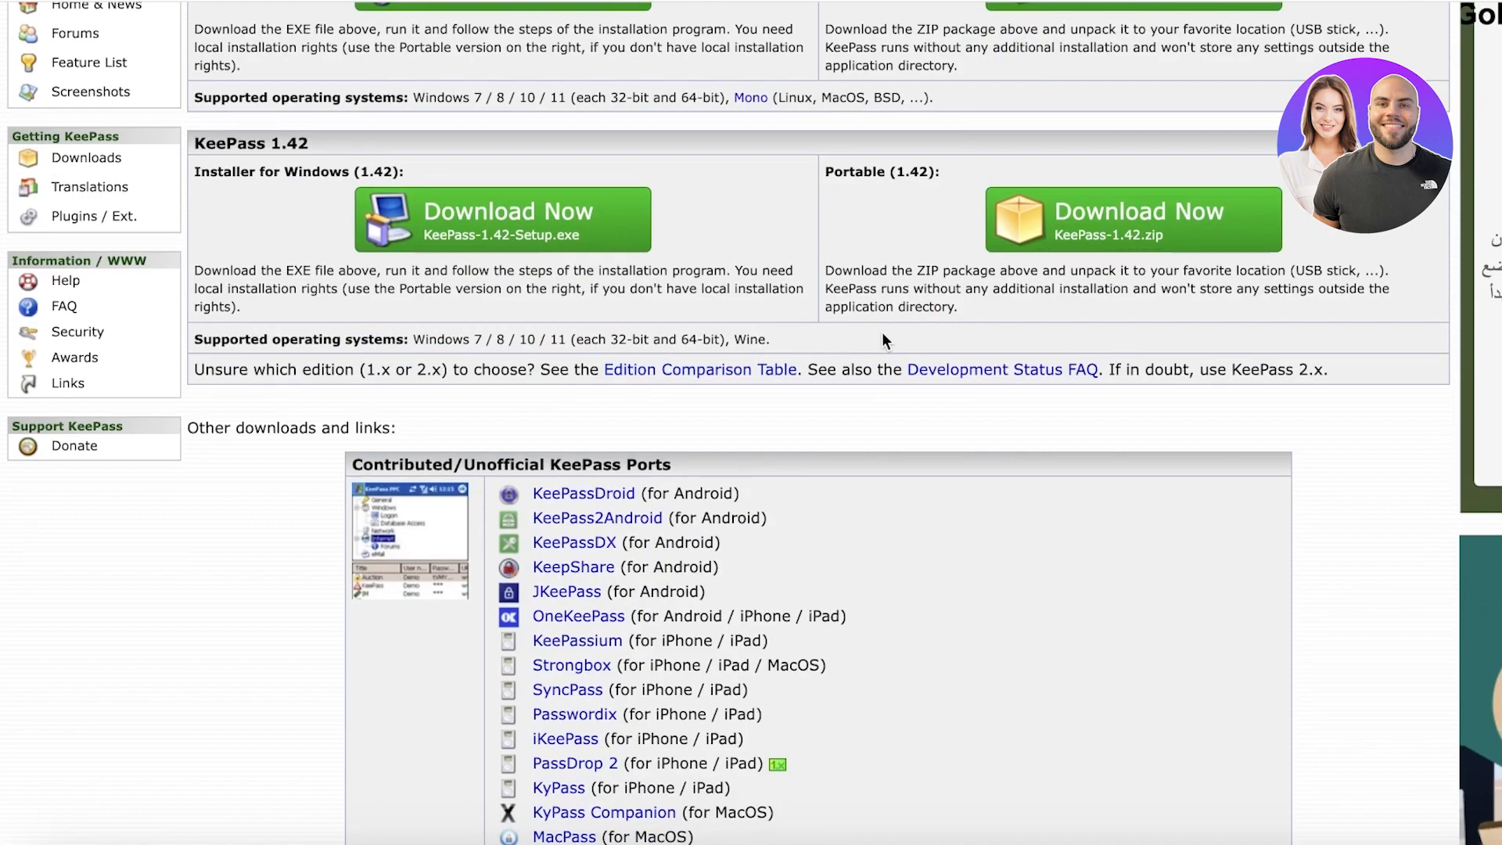
scroll(882, 338, down, 3)
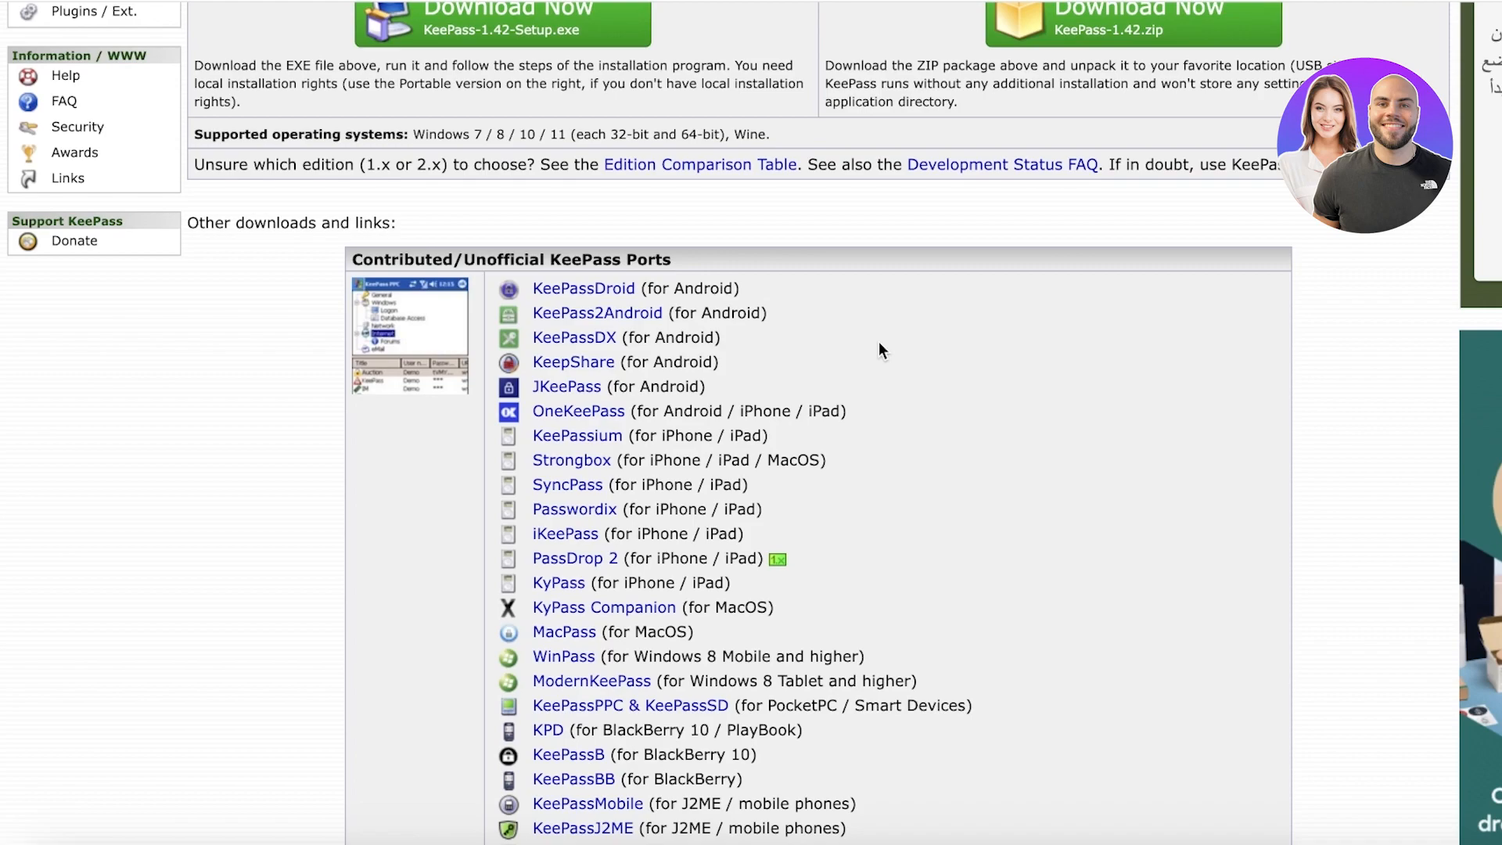
scroll(900, 344, down, 1)
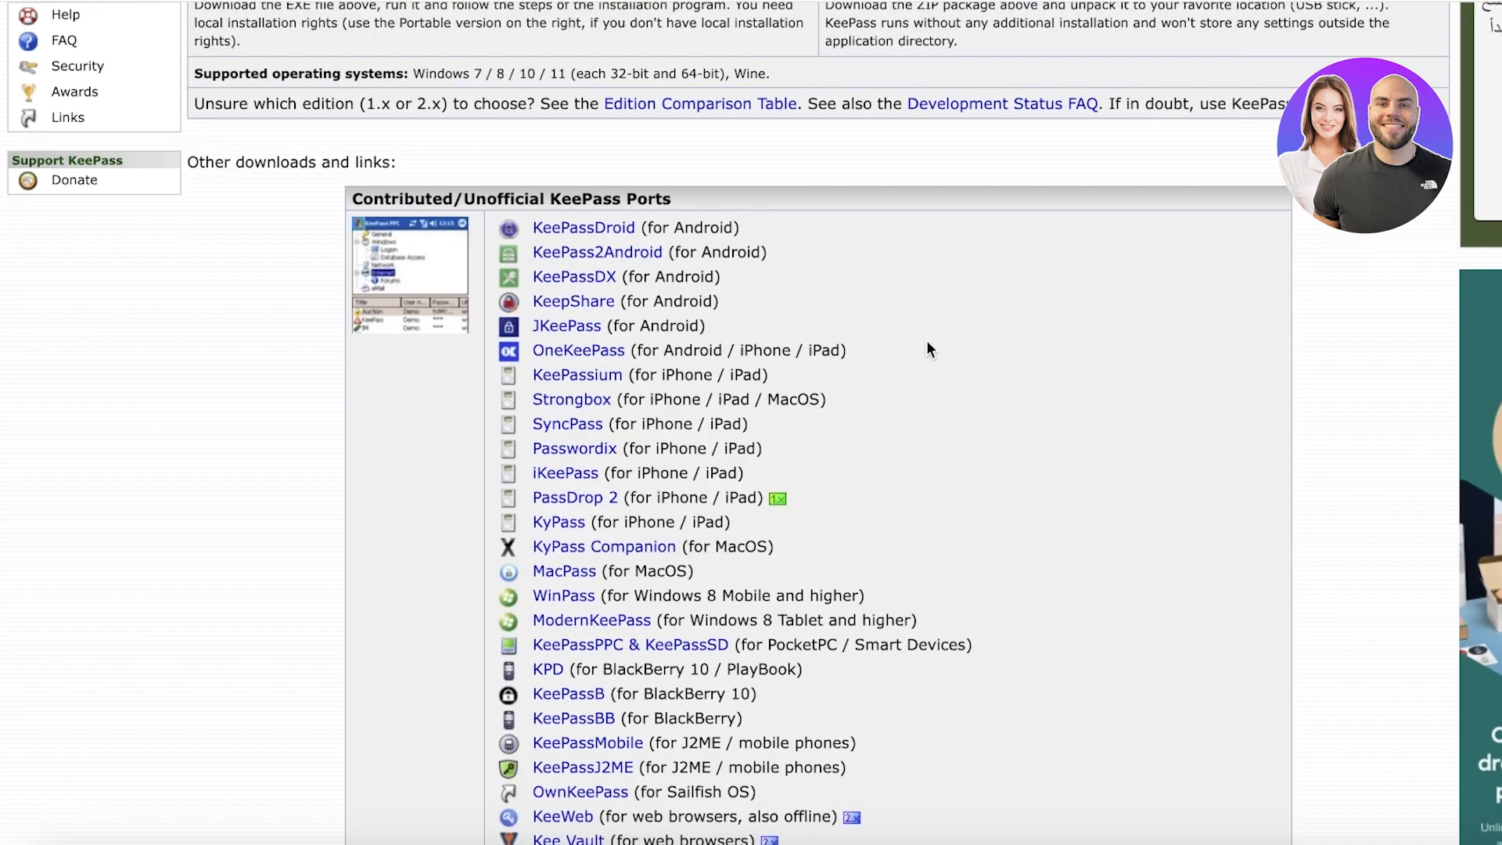
scroll(935, 332, down, 3)
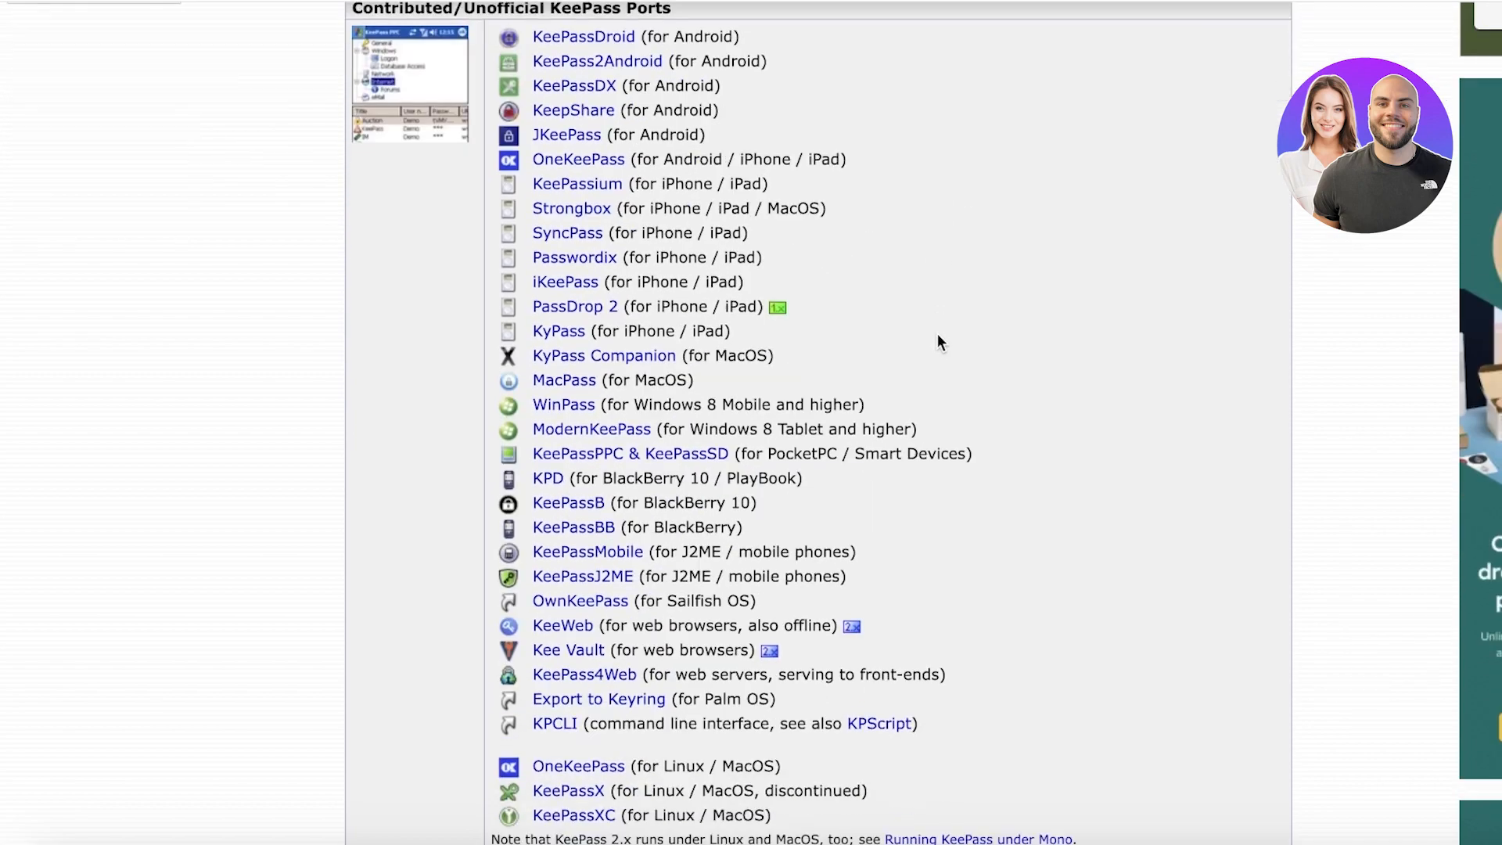
scroll(604, 345, down, 3)
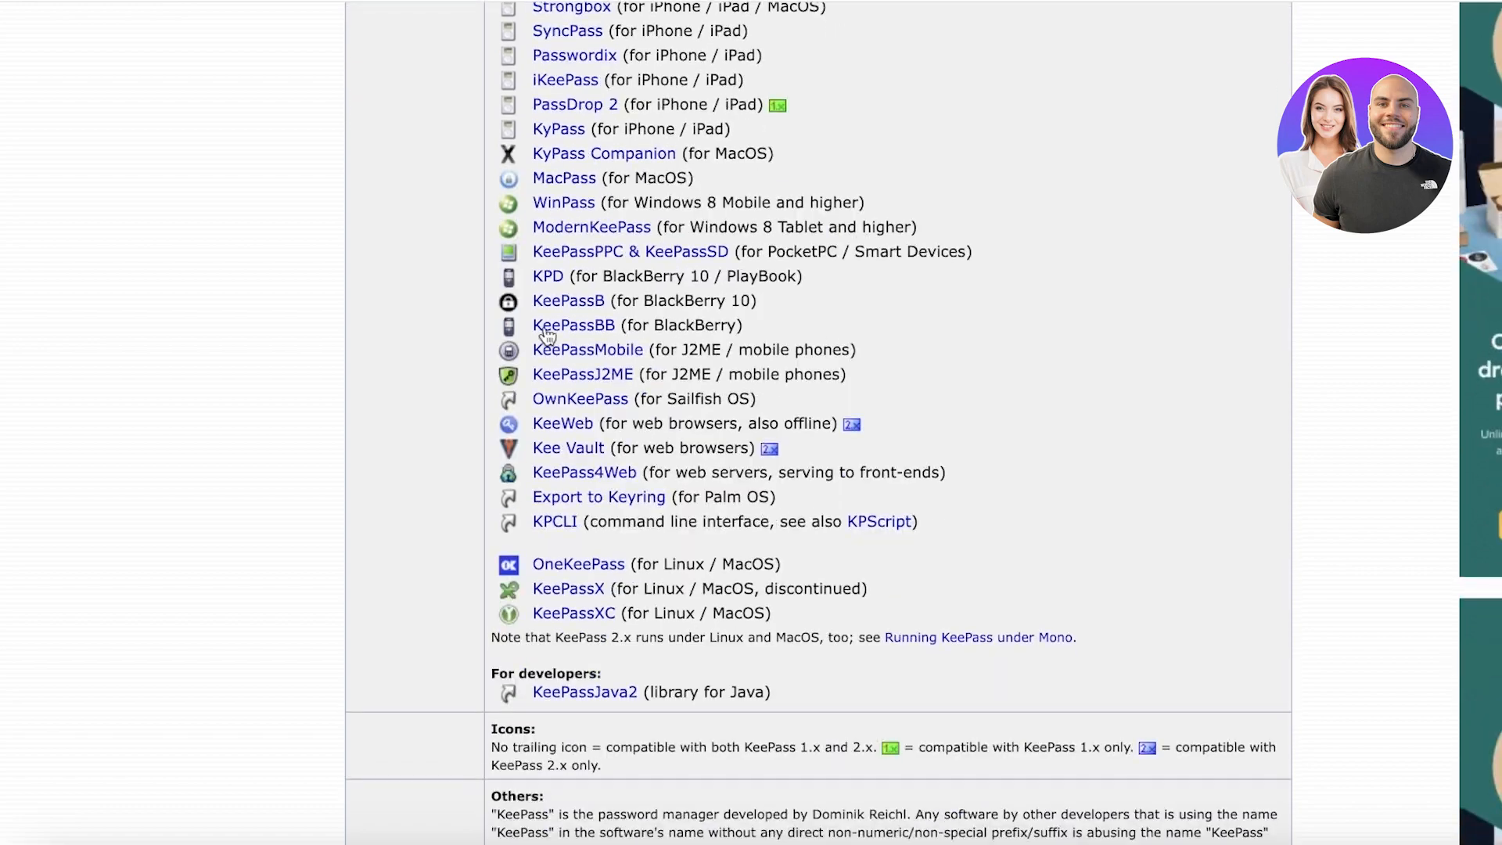
scroll(585, 512, up, 9)
scroll(543, 547, down, 1)
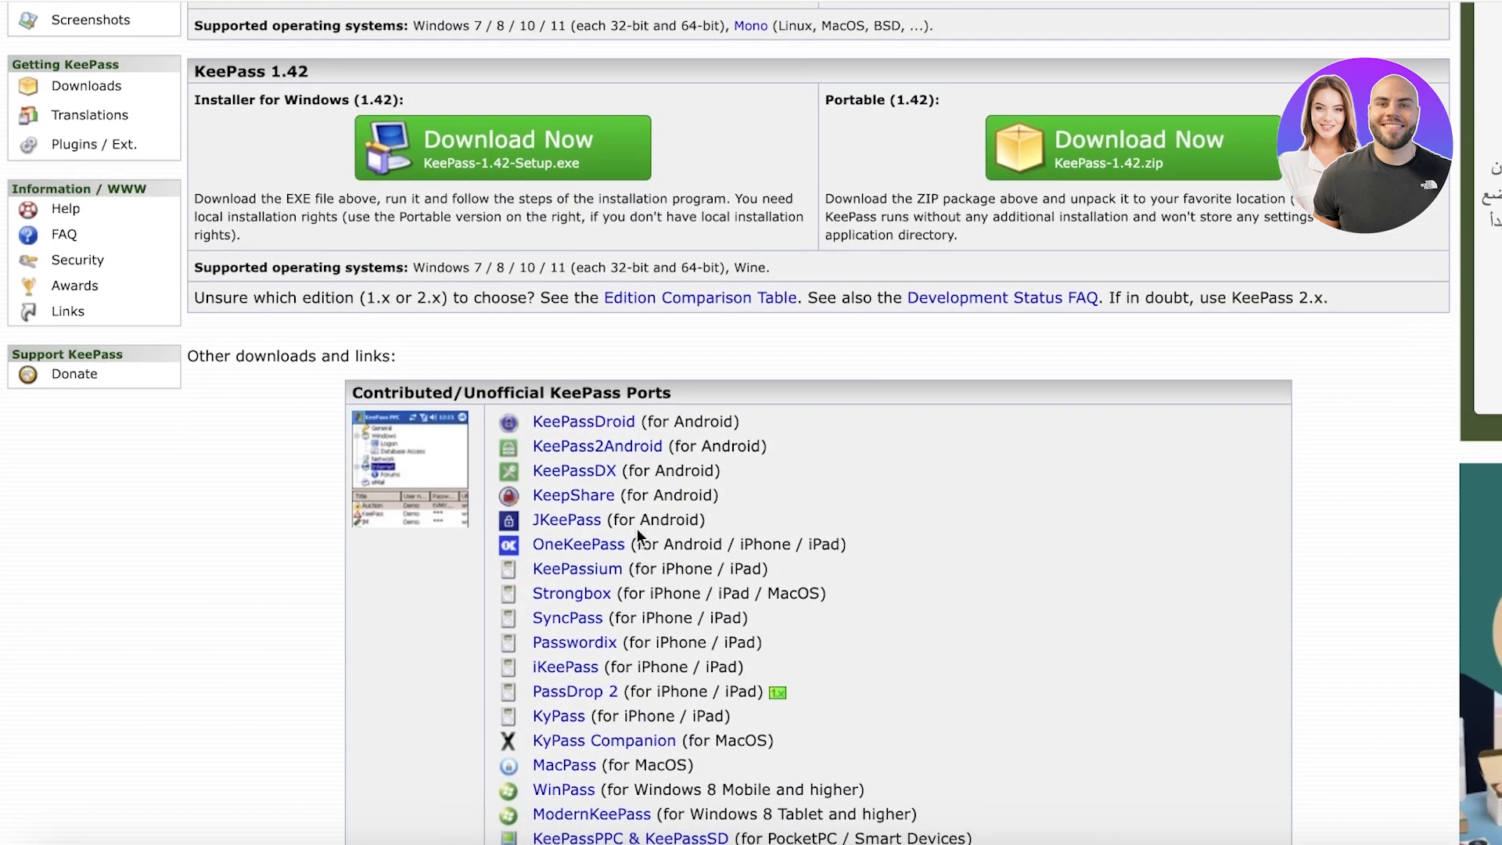
scroll(782, 242, down, 4)
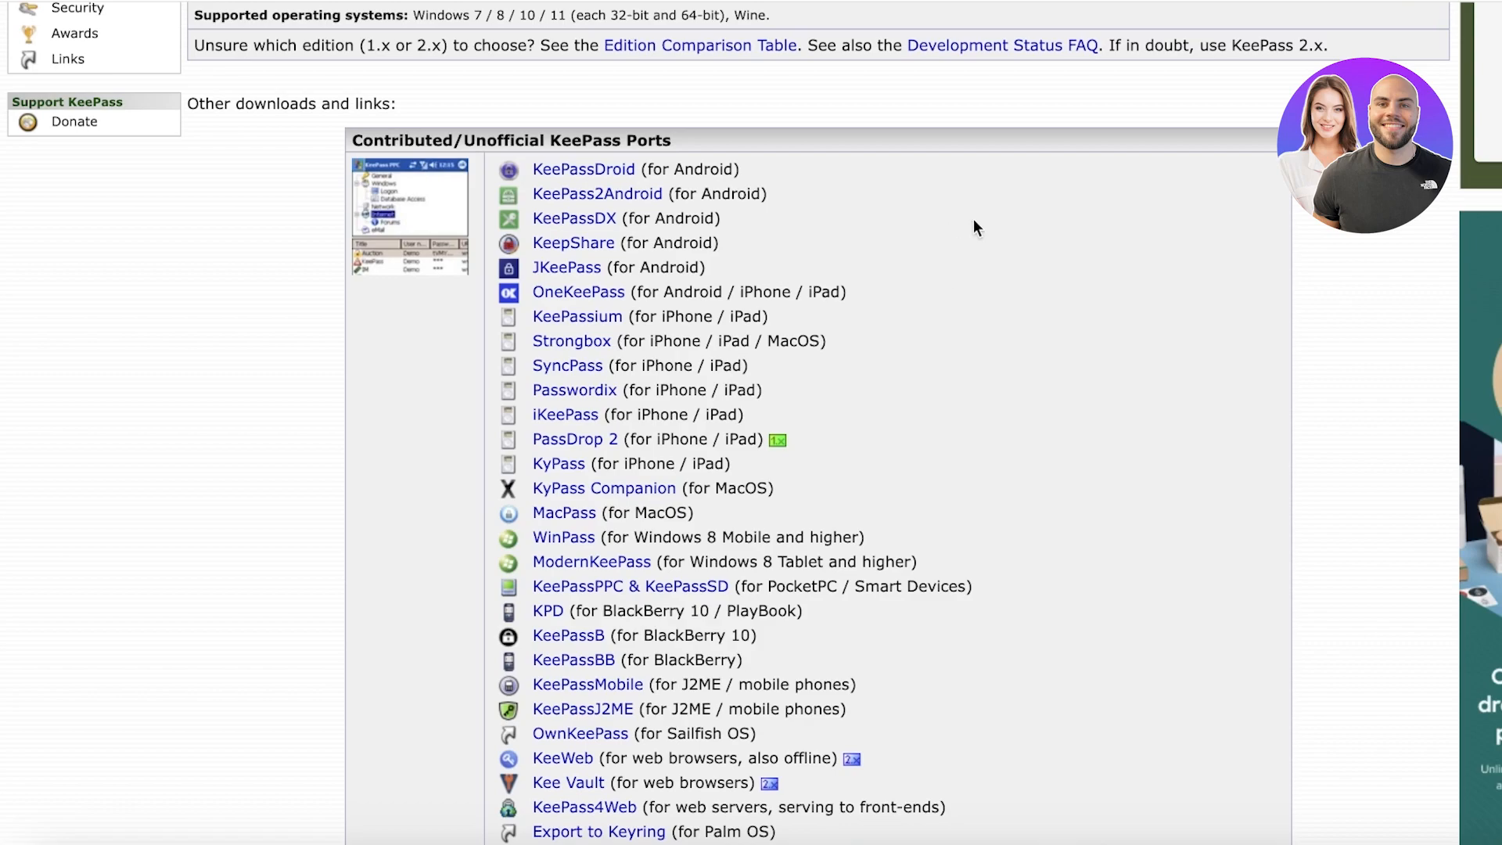
scroll(972, 234, up, 7)
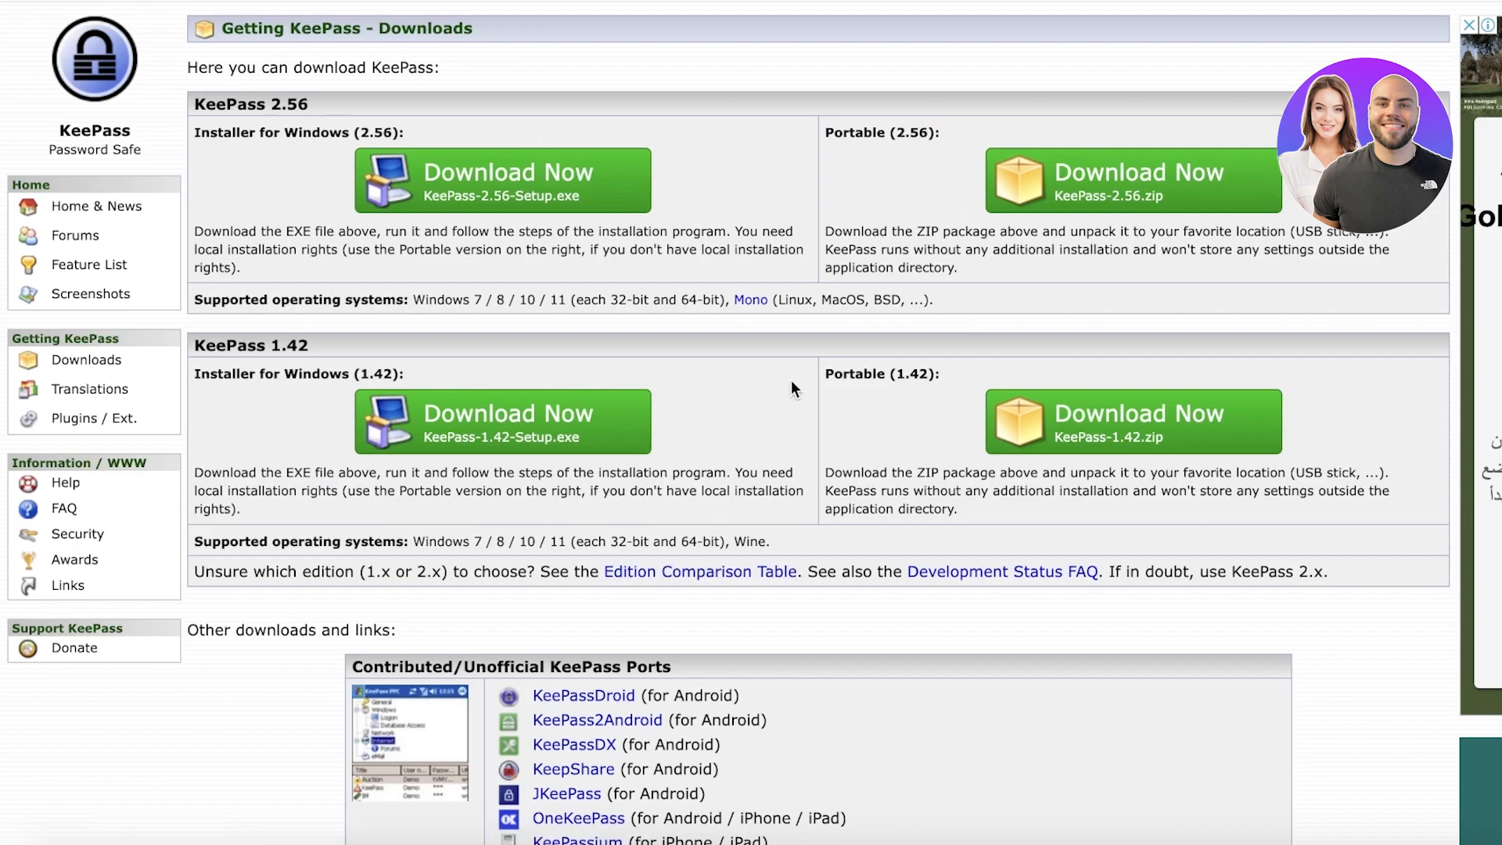
scroll(791, 433, down, 5)
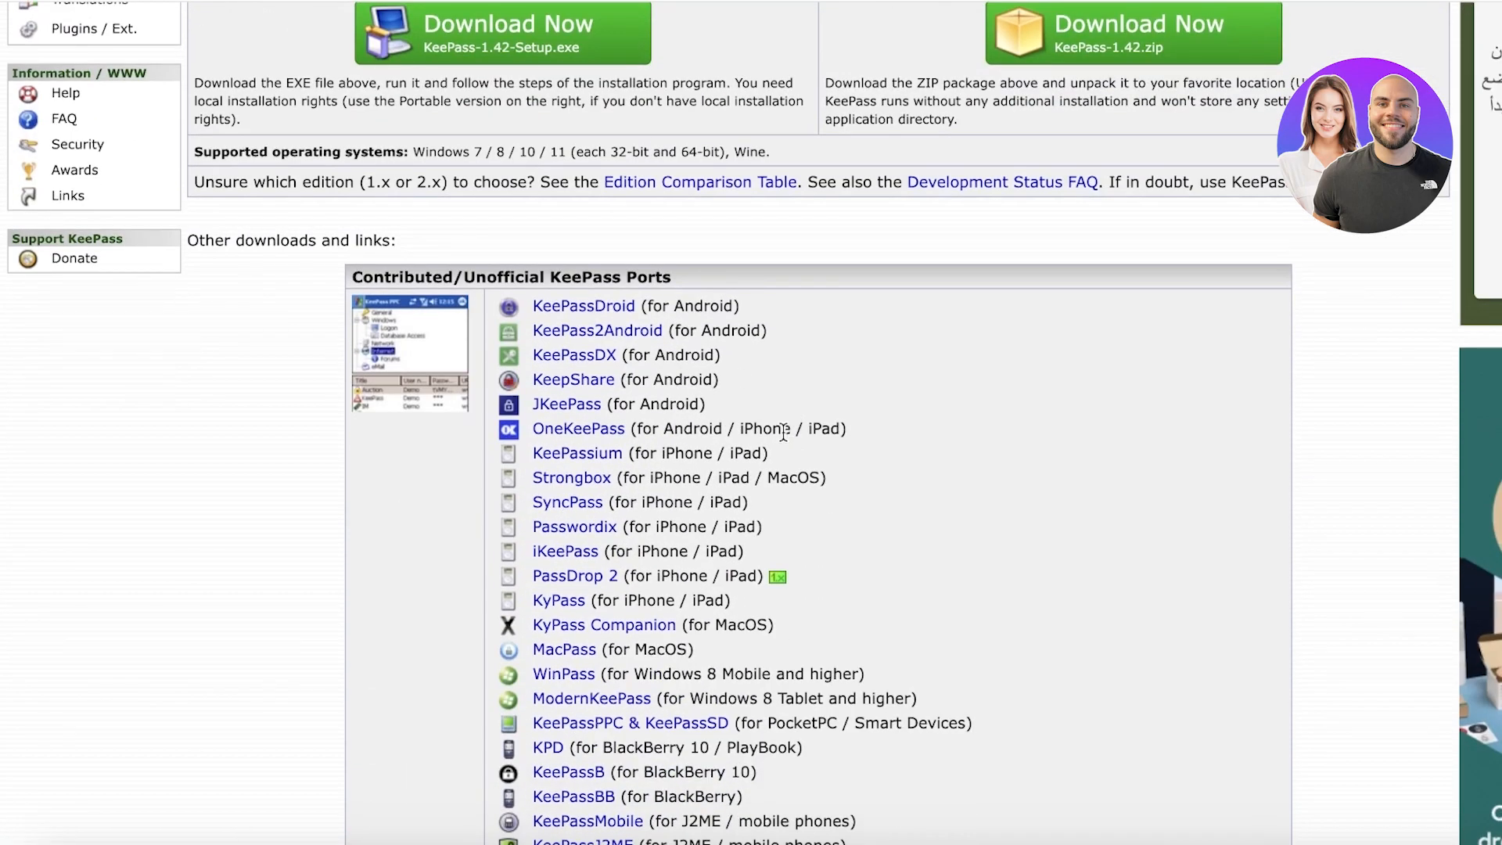
scroll(783, 432, down, 1)
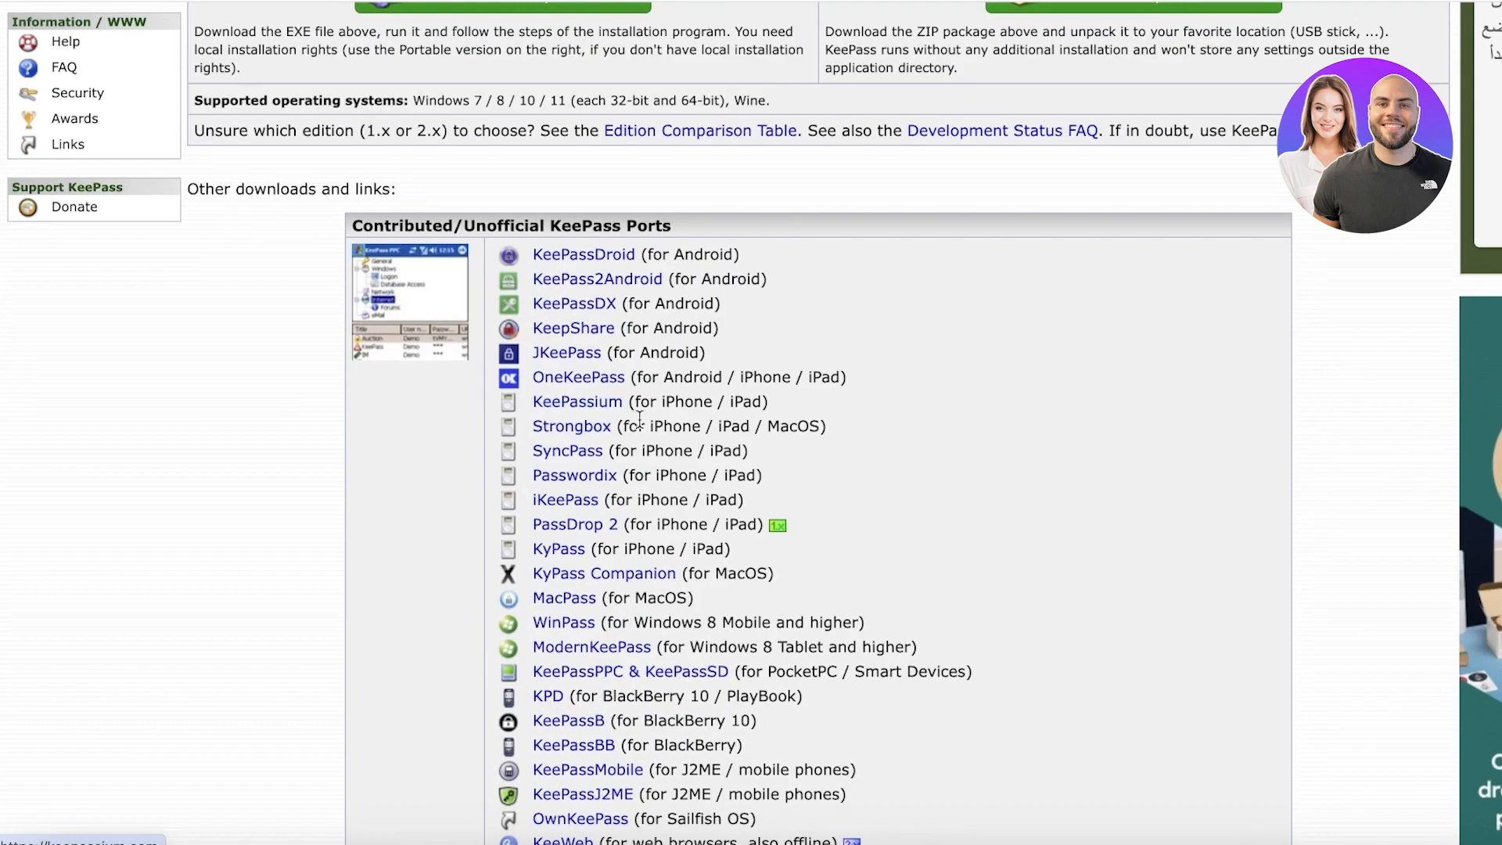
scroll(877, 360, down, 1)
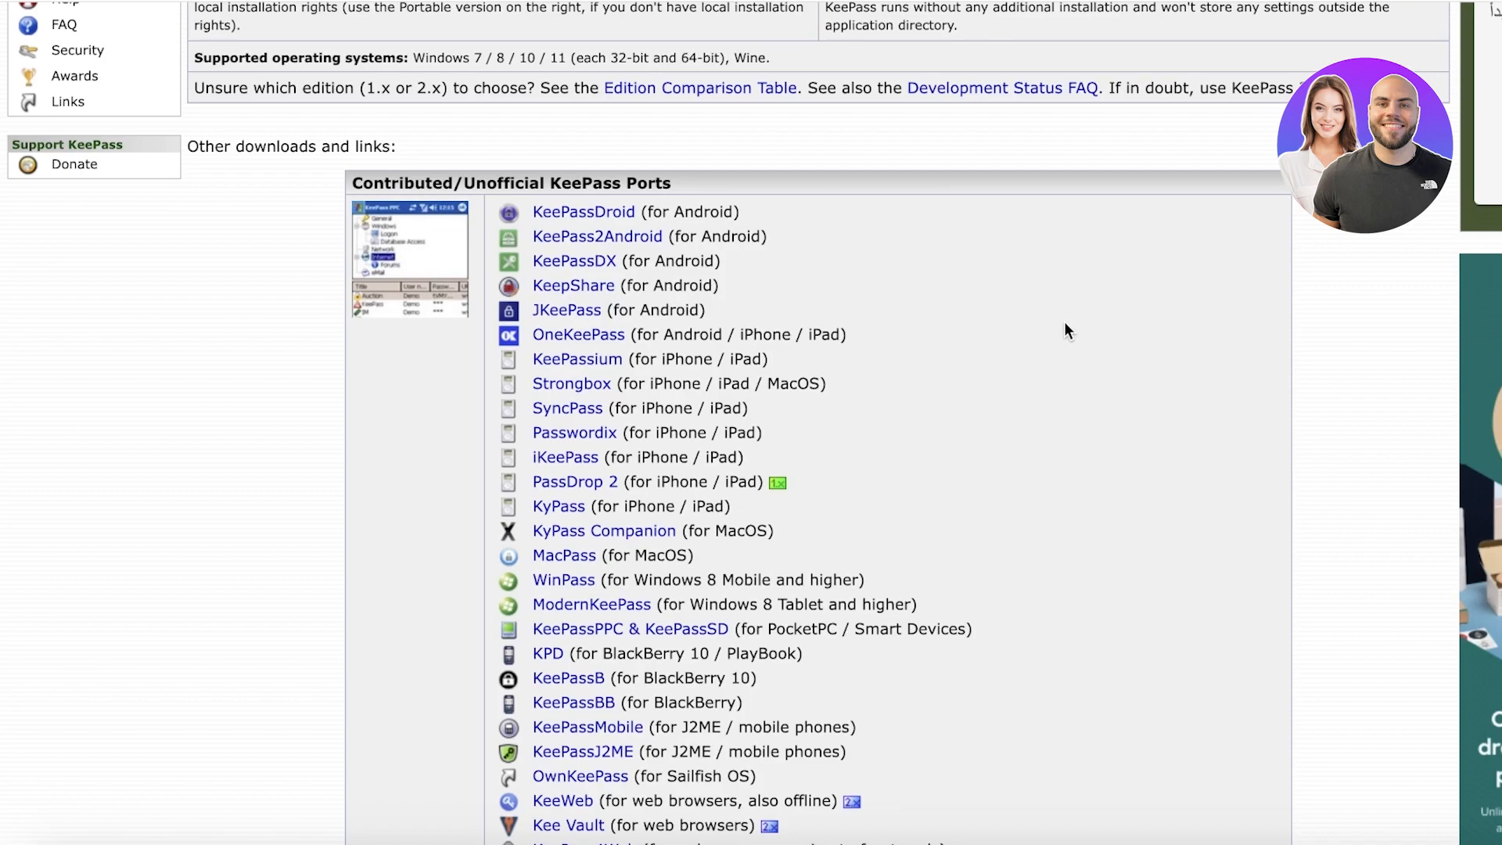
scroll(1015, 496, down, 3)
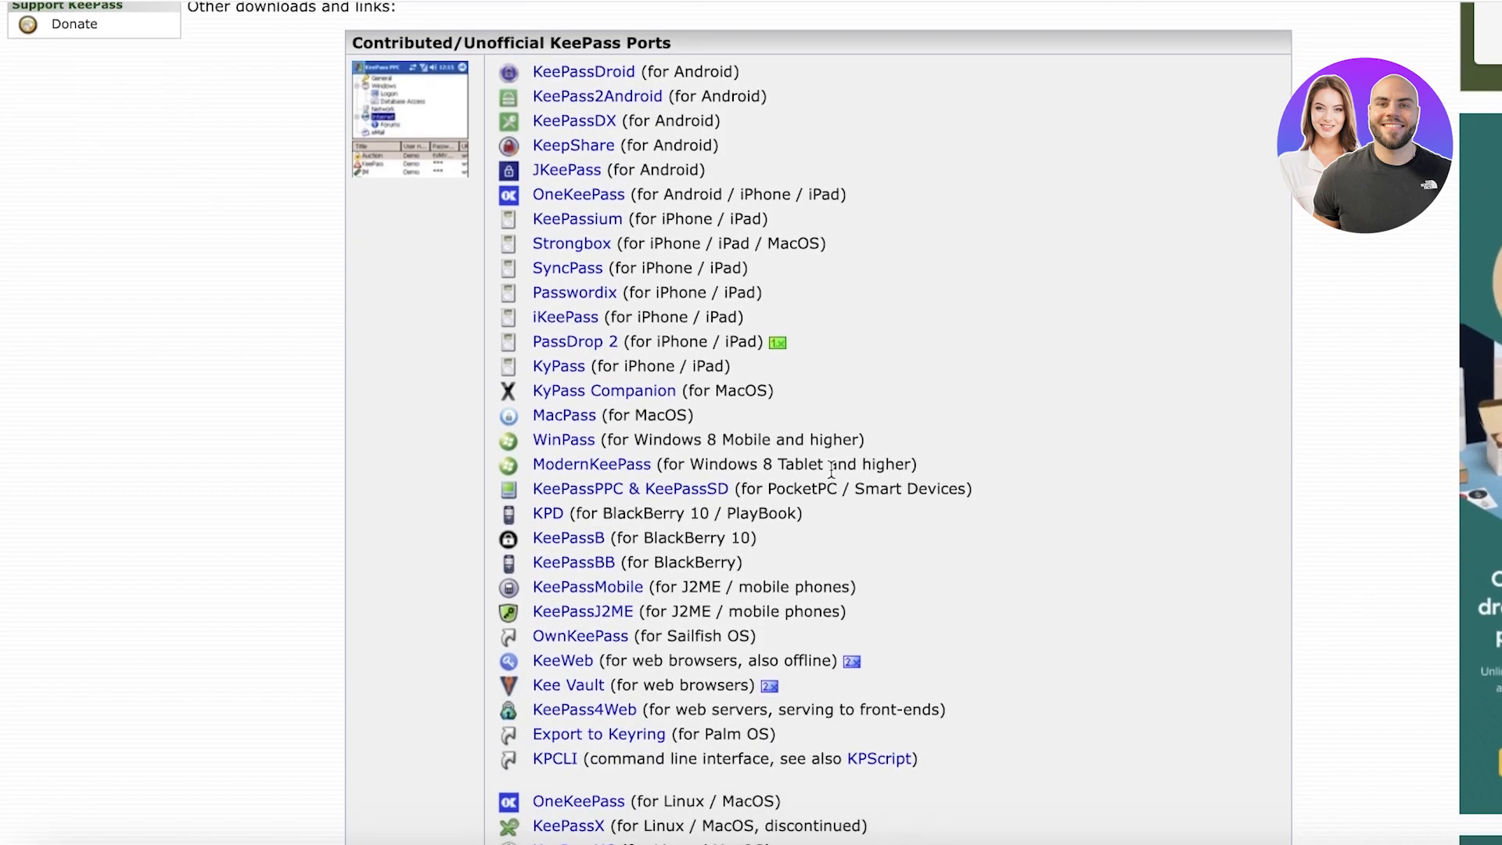
scroll(945, 512, down, 10)
scroll(868, 680, down, 5)
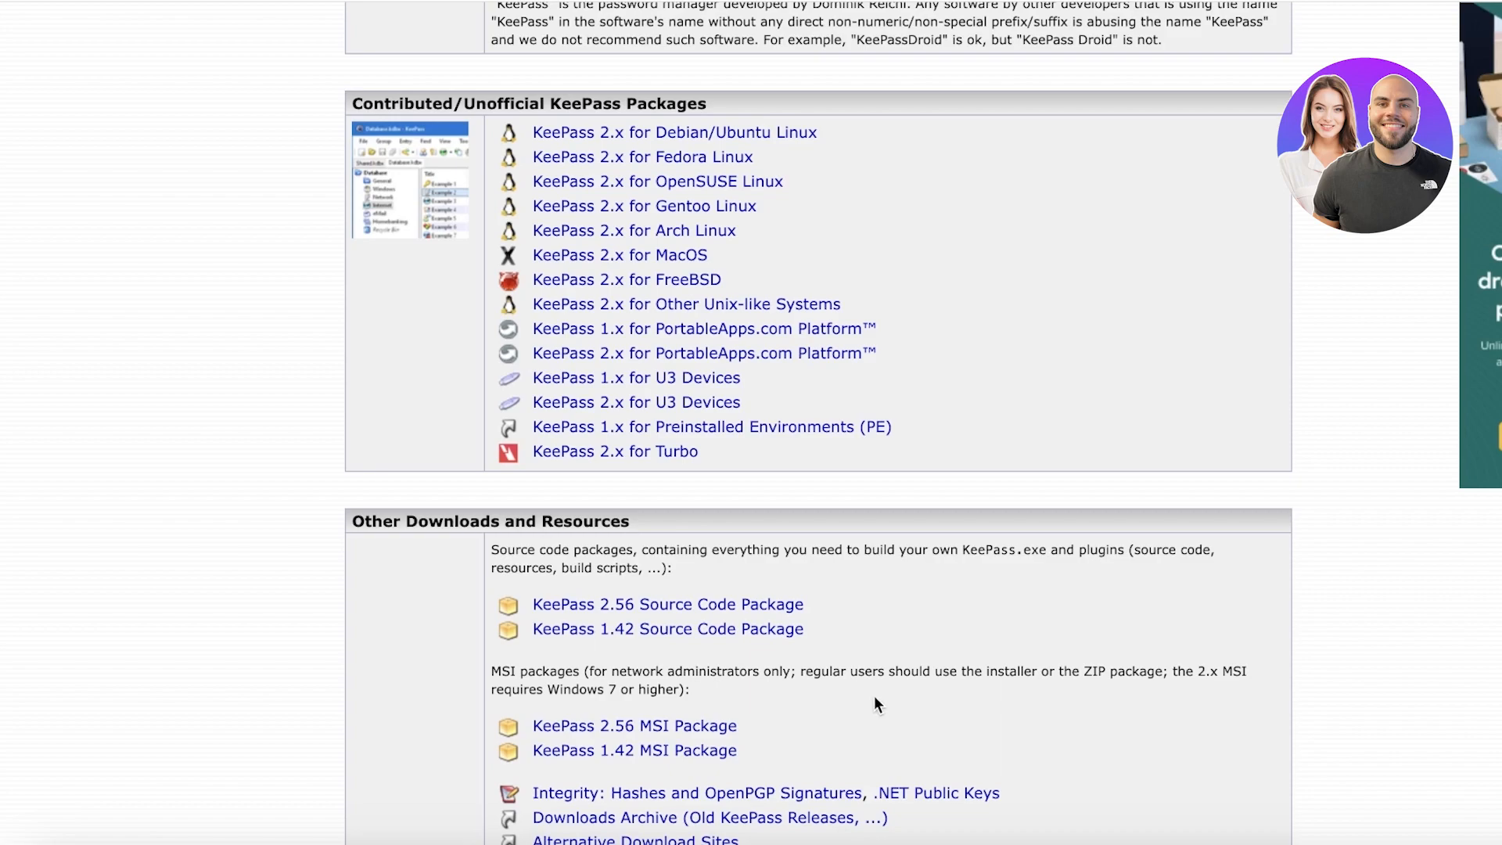
scroll(872, 712, down, 1)
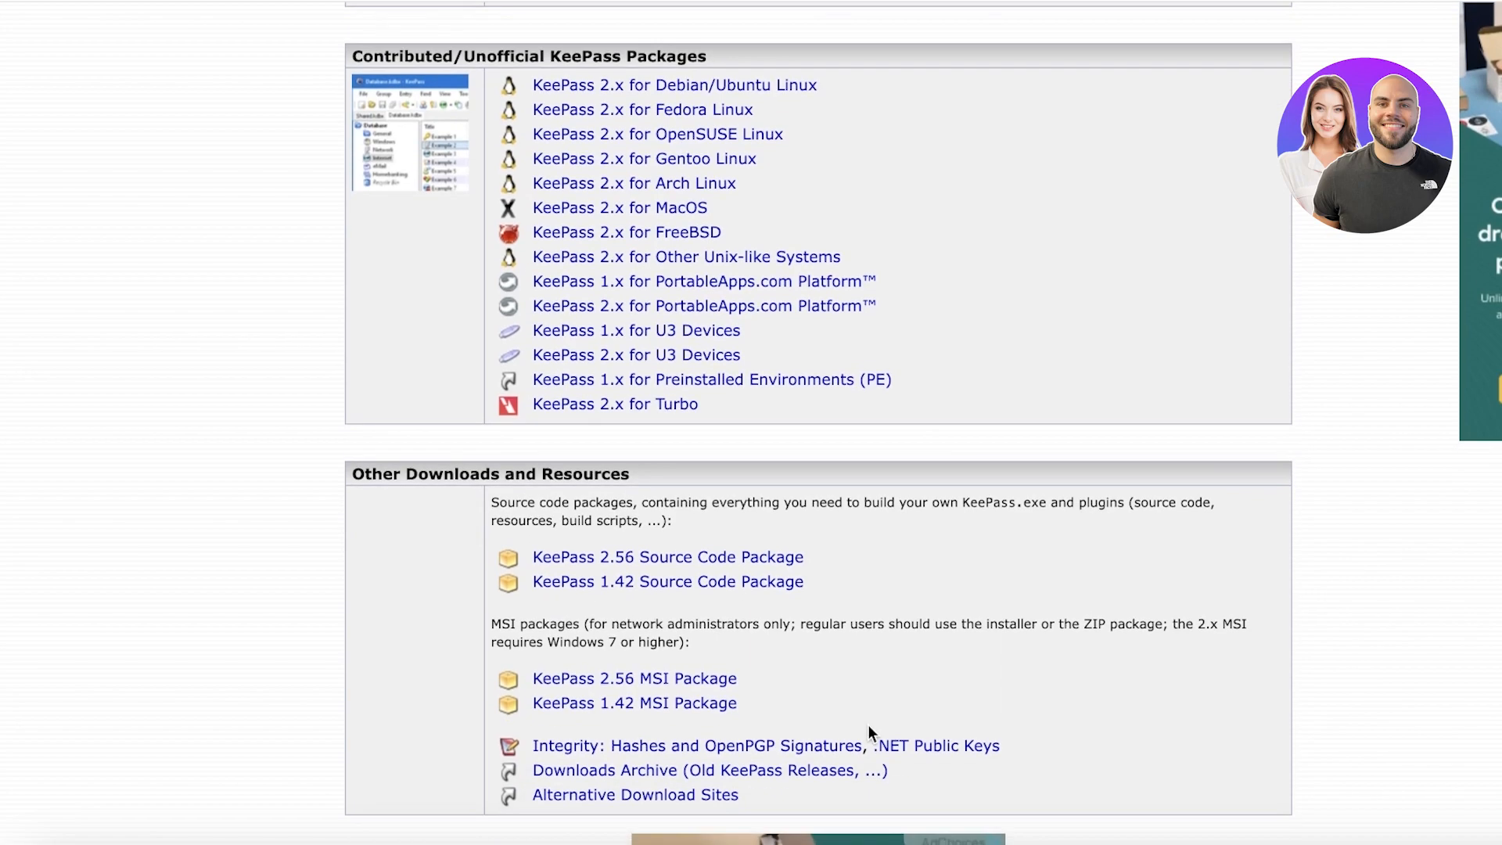
scroll(919, 776, down, 1)
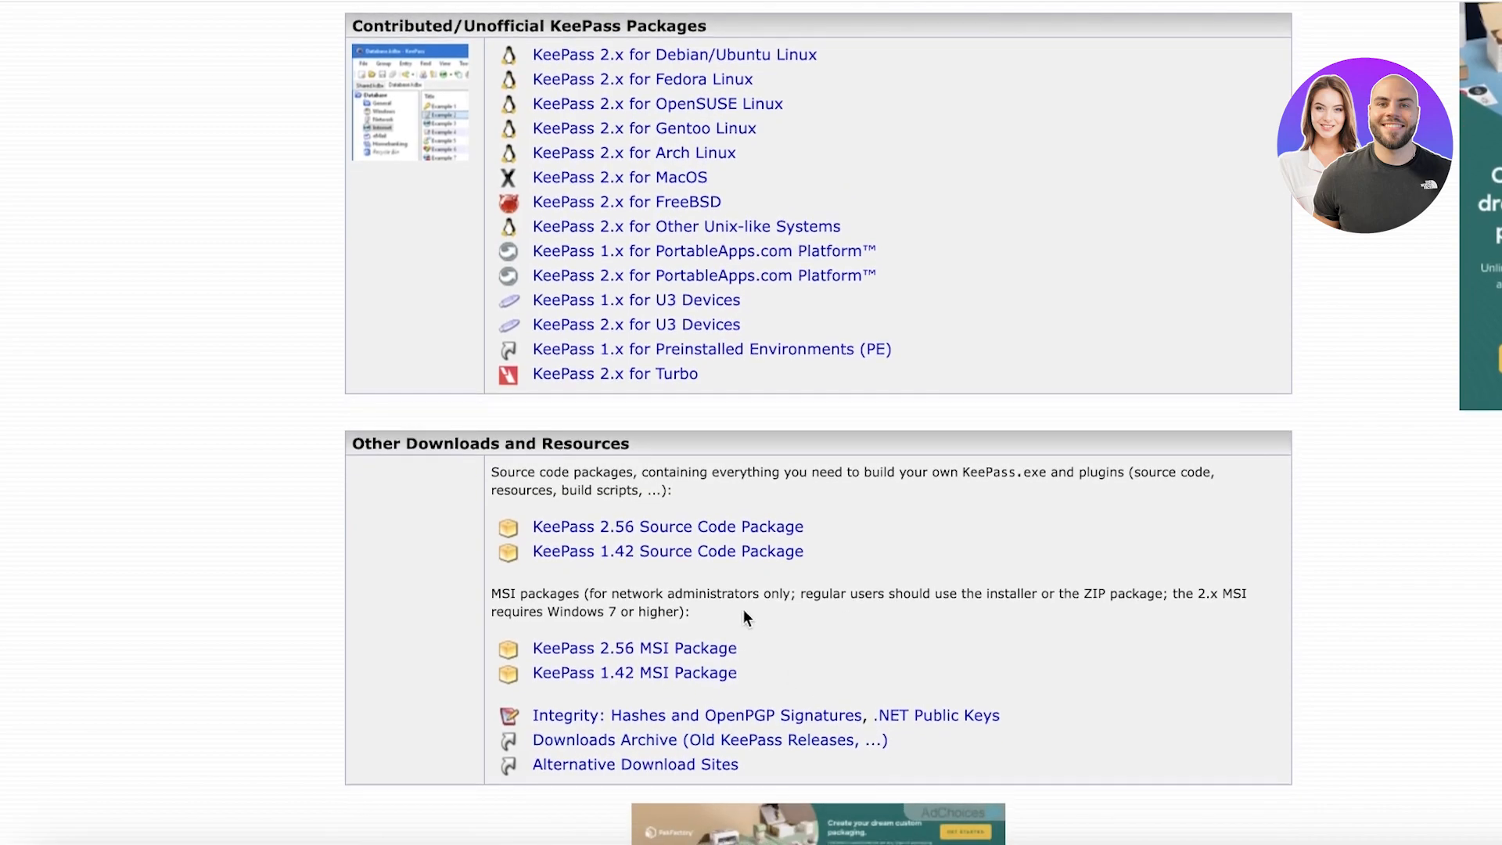
scroll(893, 539, up, 3)
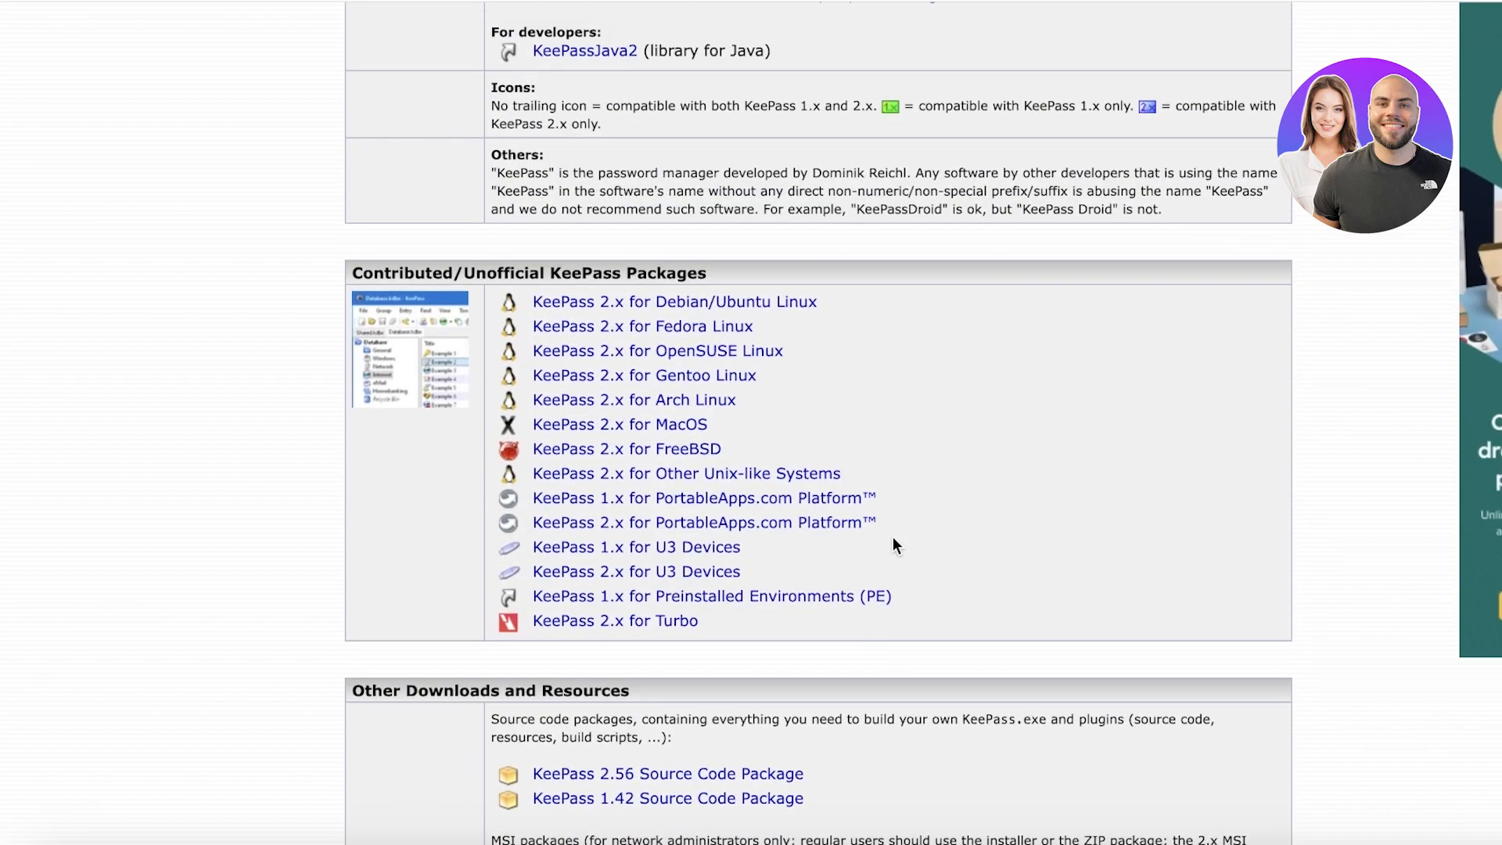
scroll(893, 546, down, 4)
scroll(838, 671, up, 20)
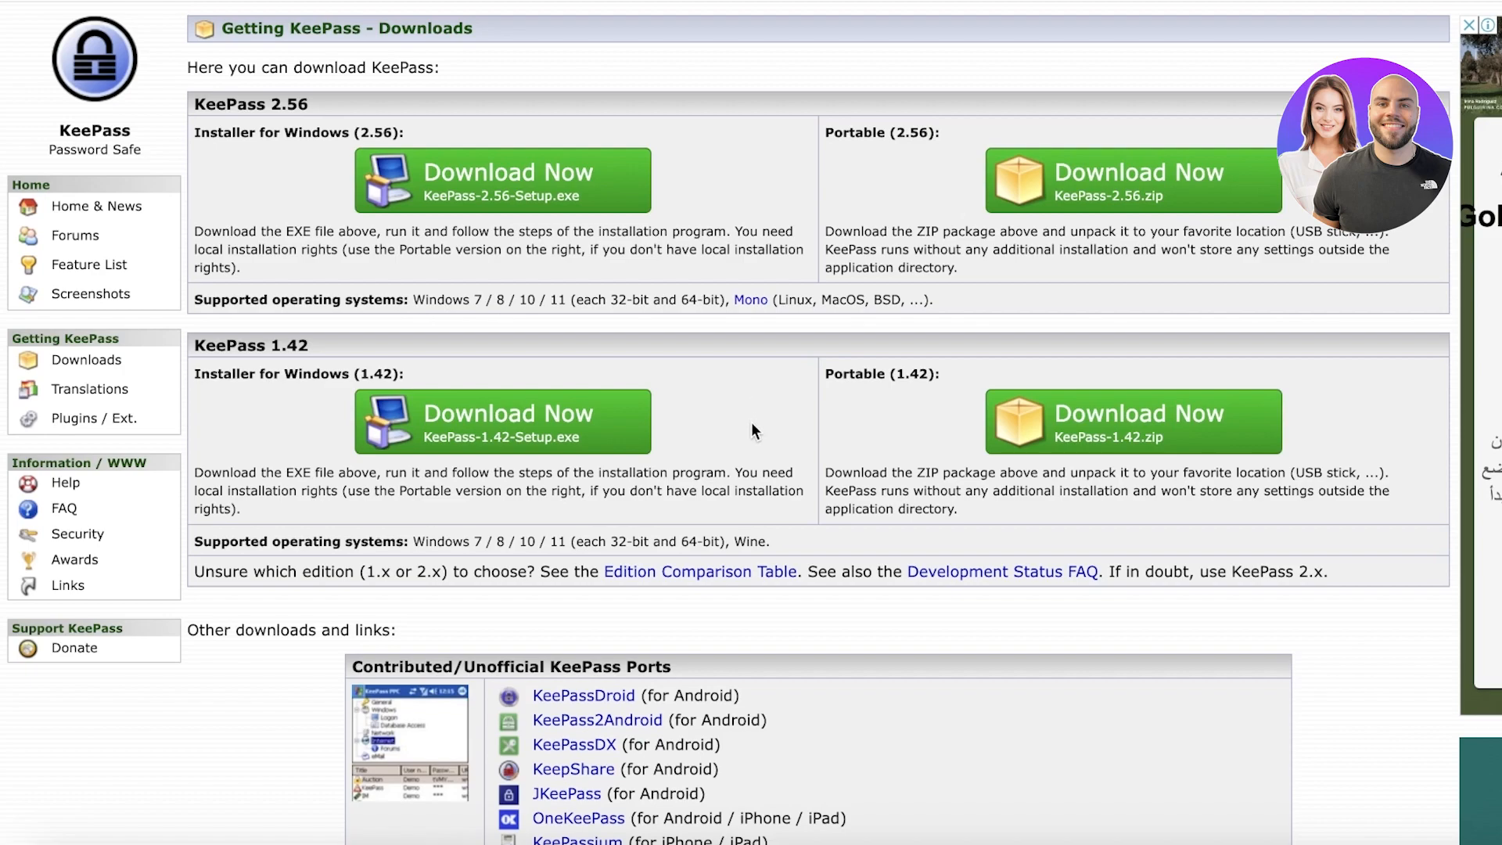
Step: Go to the KeePass Downloads page and scroll to Strongbox among the unofficial ports
click(85, 357)
click(67, 364)
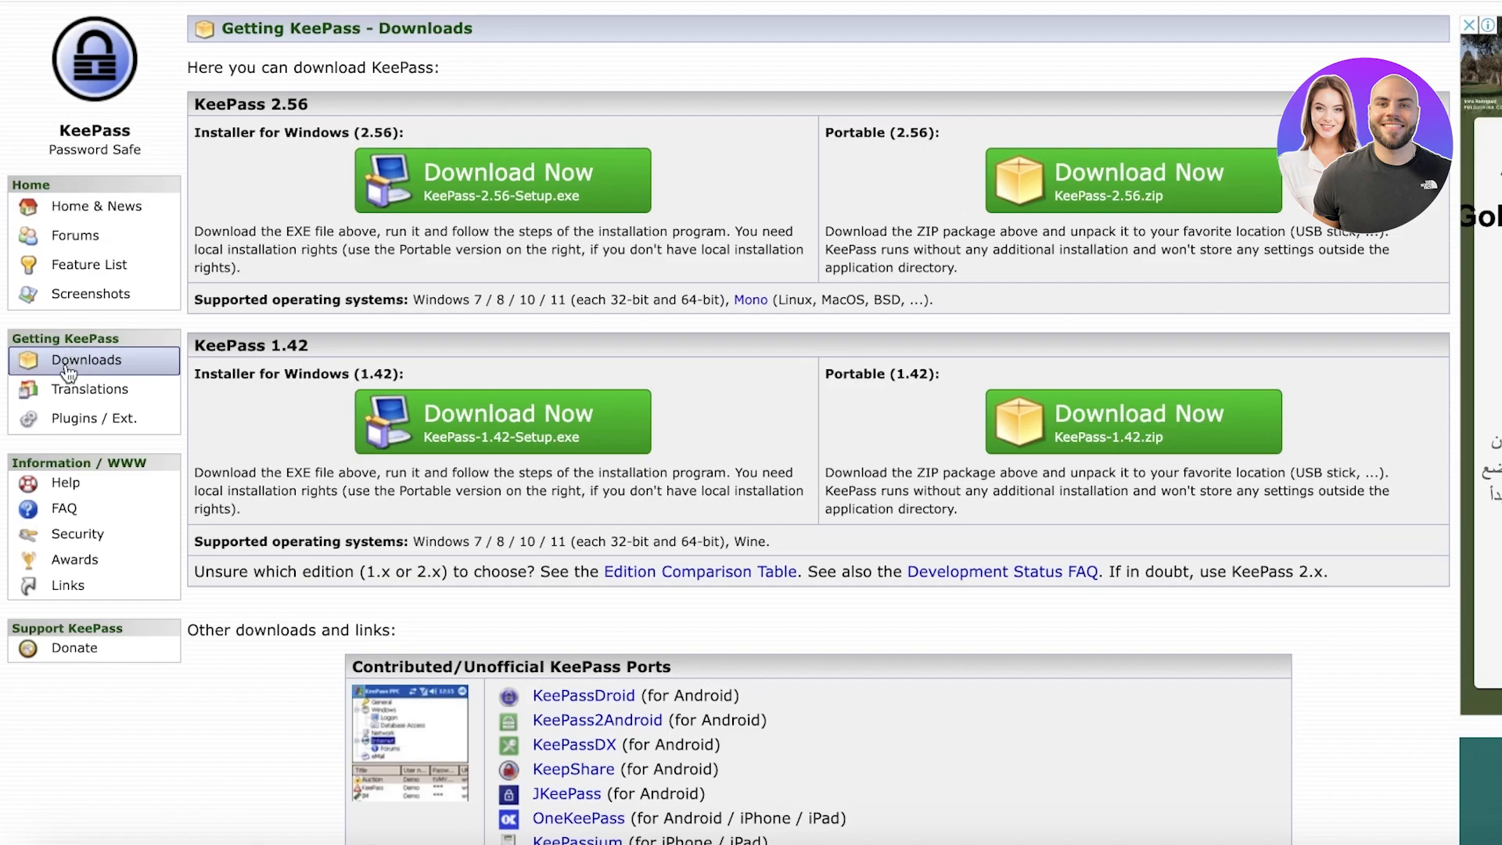
scroll(734, 316, down, 3)
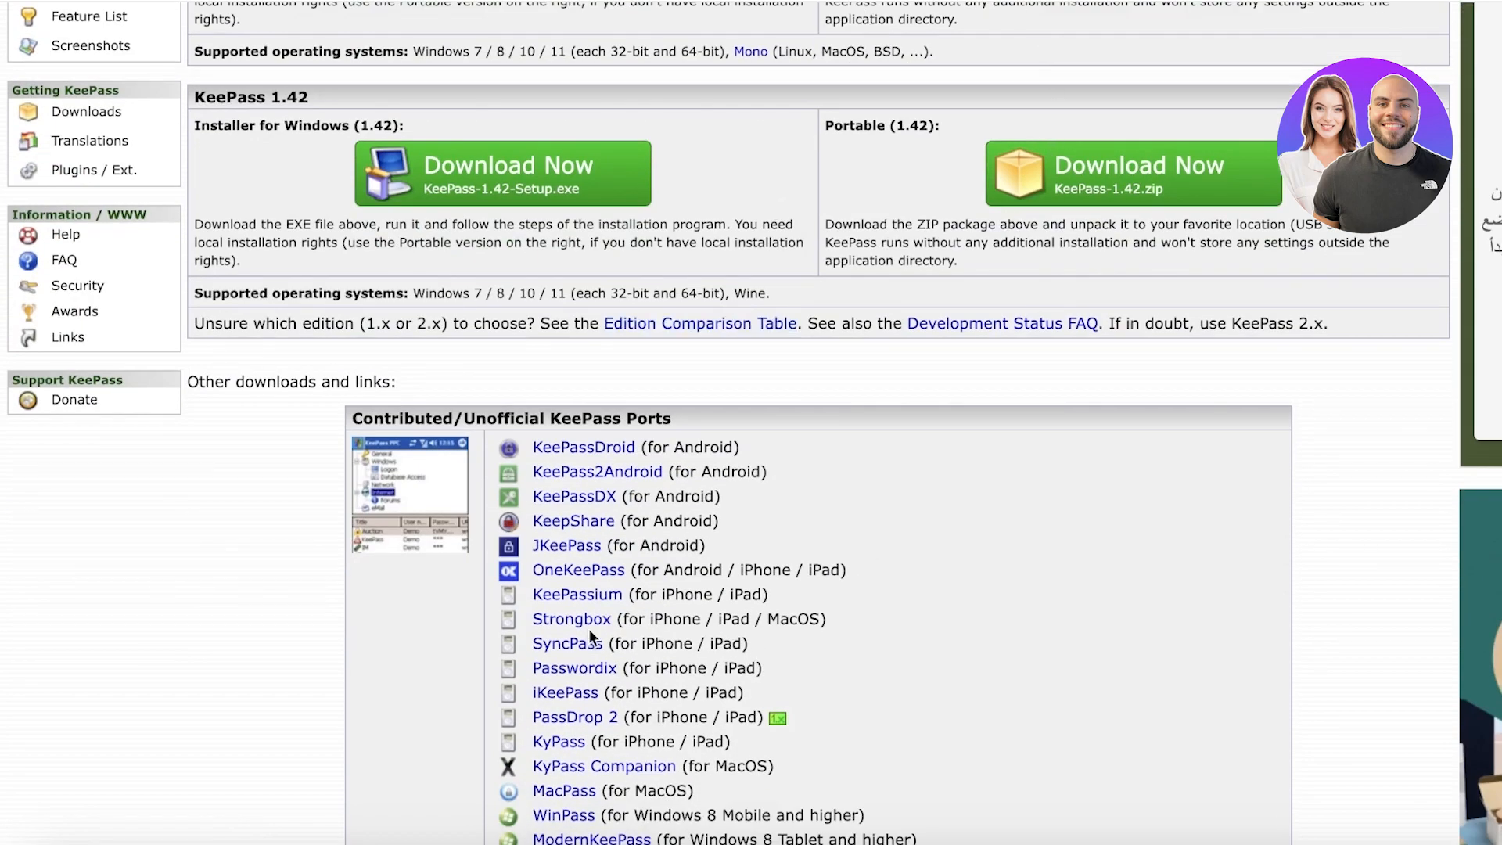
scroll(518, 367, up, 3)
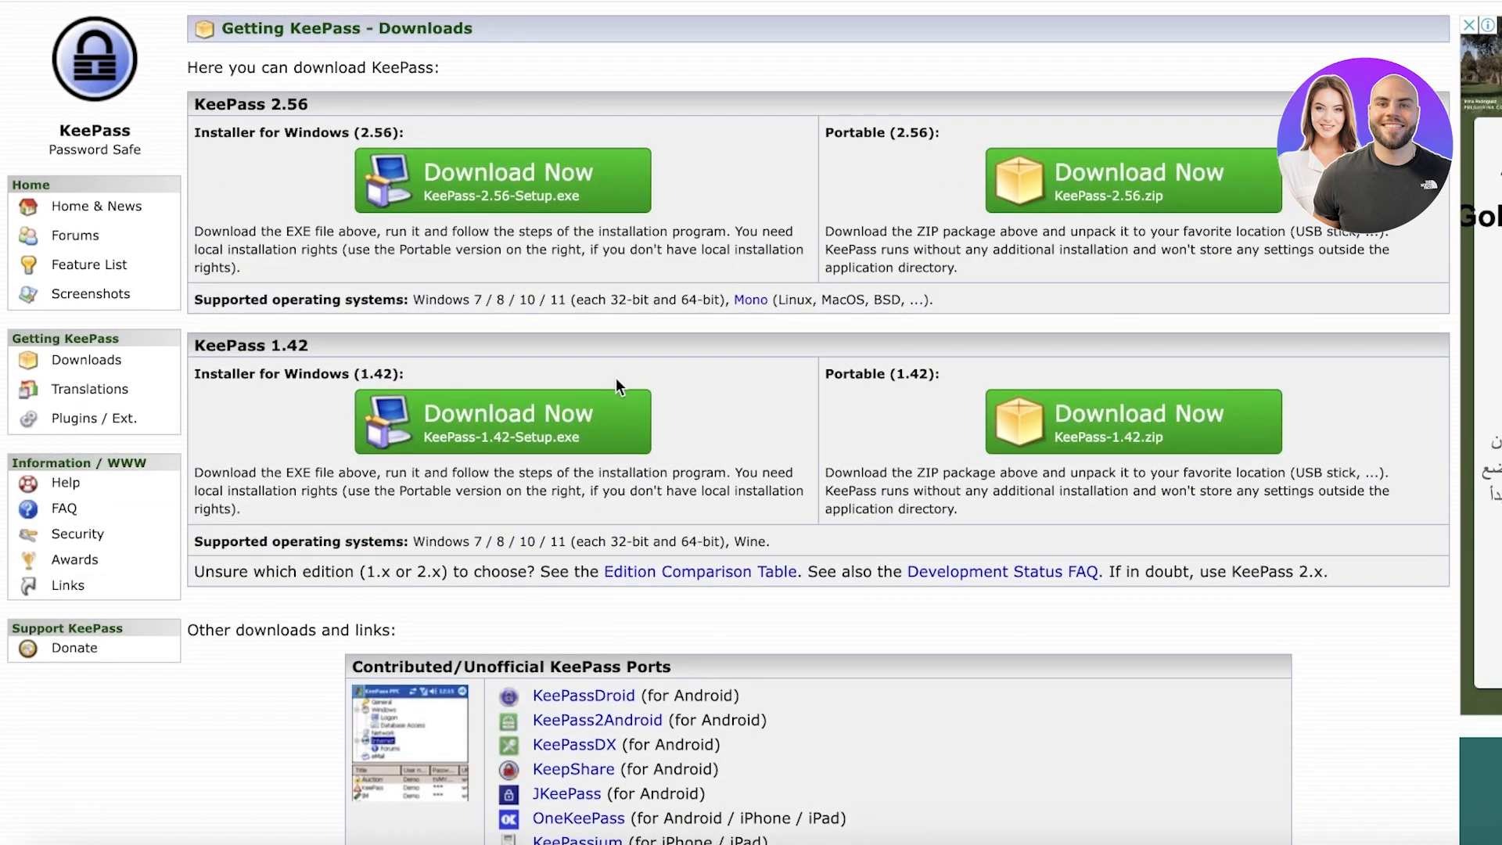
scroll(616, 379, down, 6)
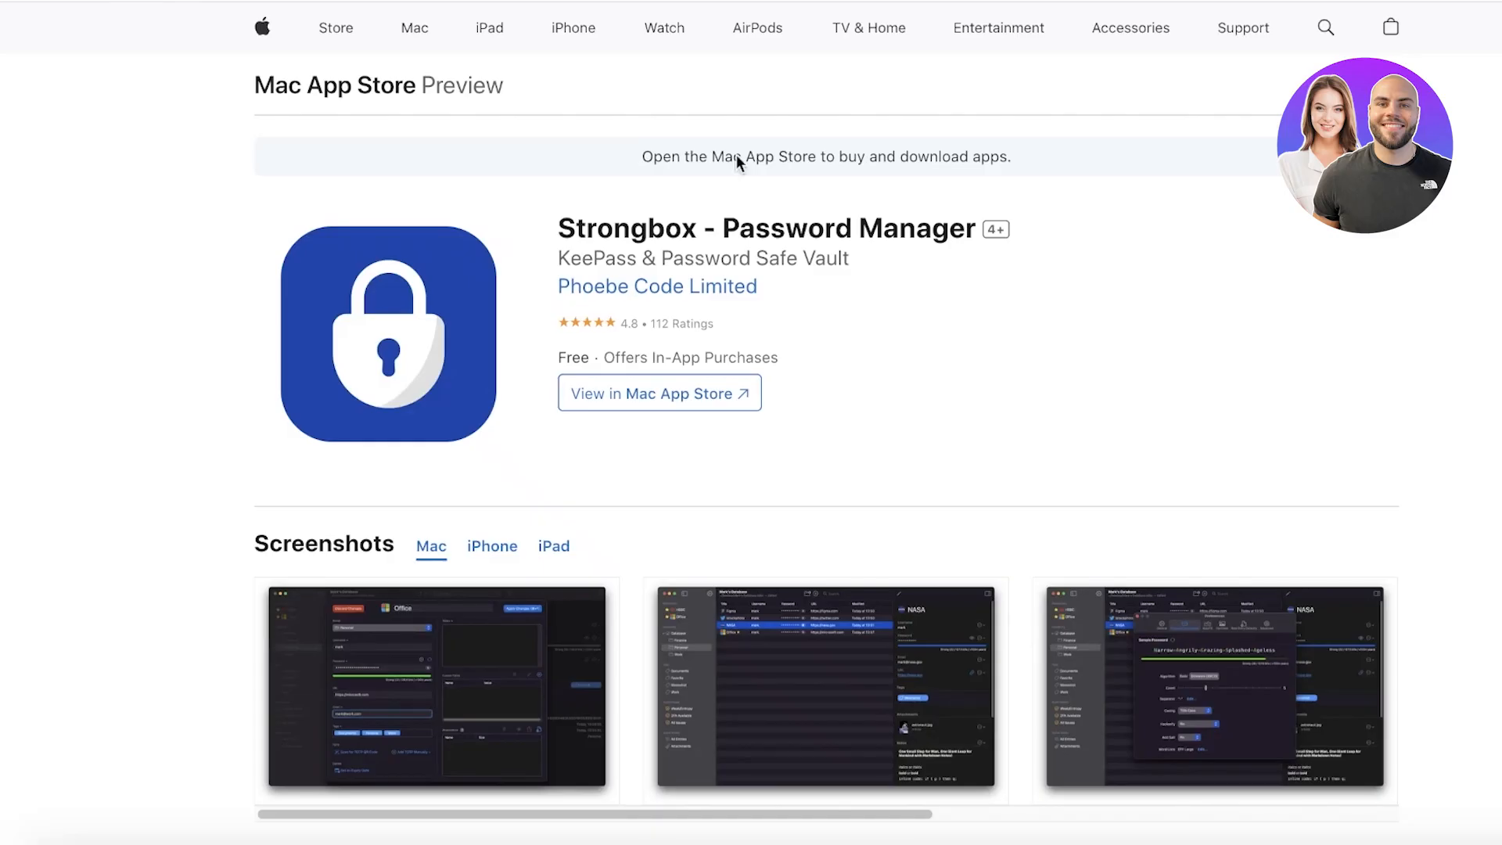
Step: Open the Strongbox listing in the Mac App Store app, allowing the browser's prompt
click(645, 385)
click(1048, 180)
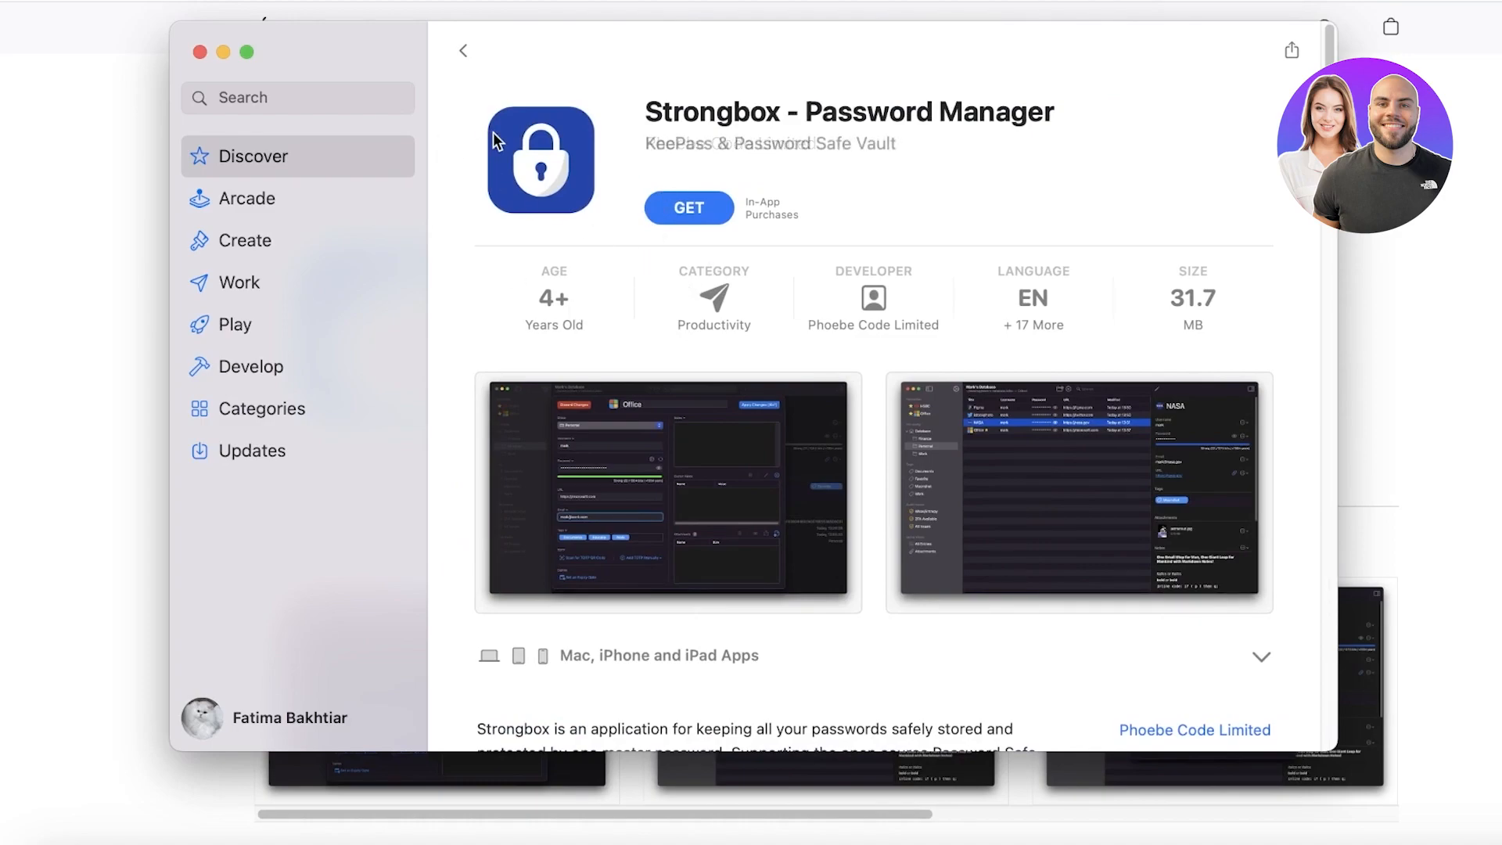
Step: Get and install the free Strongbox app, then move the App Store window aside
click(675, 207)
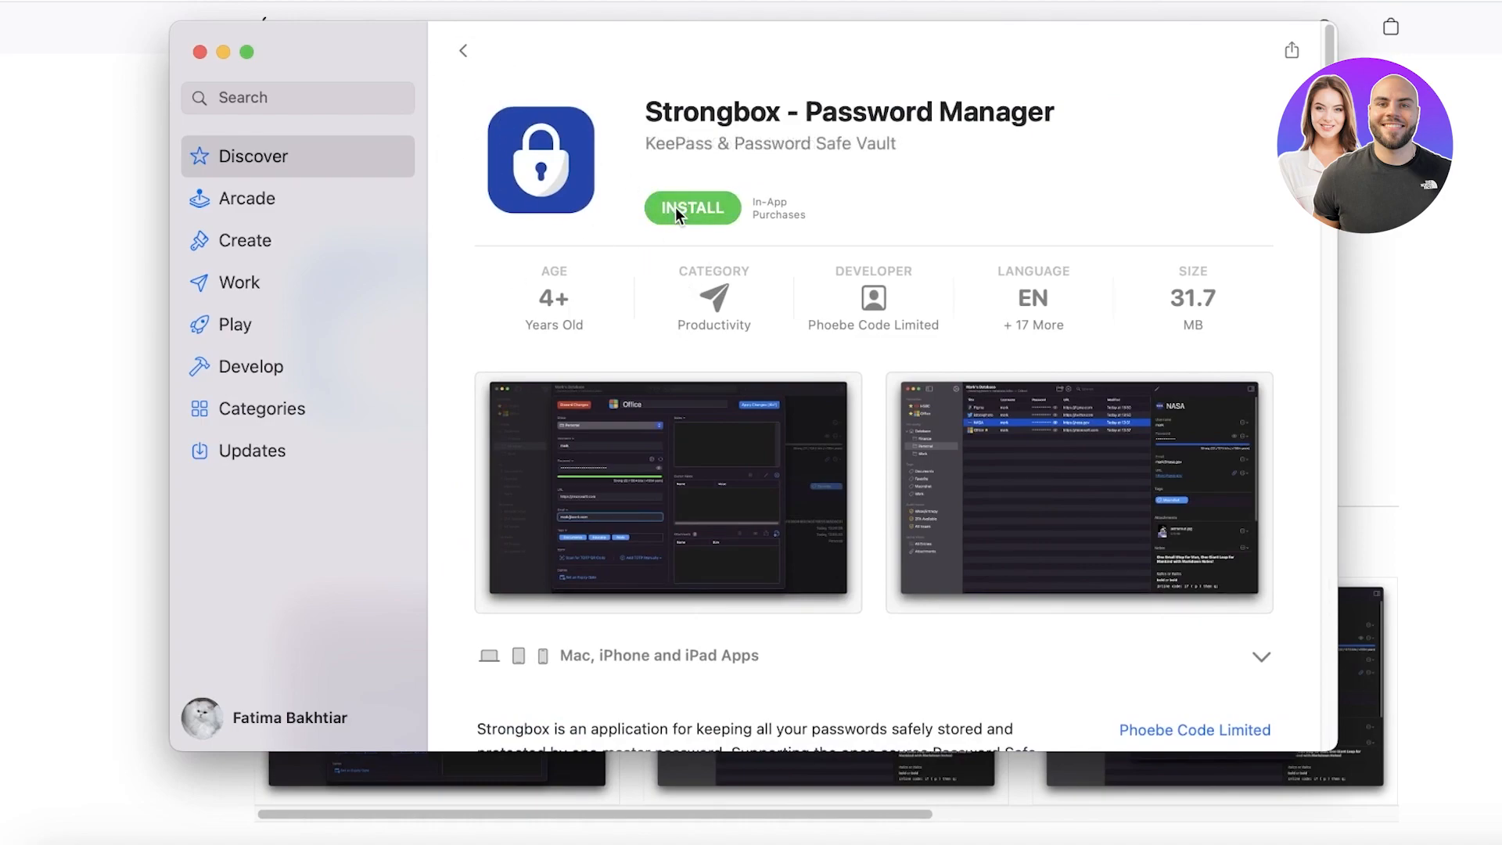
click(675, 206)
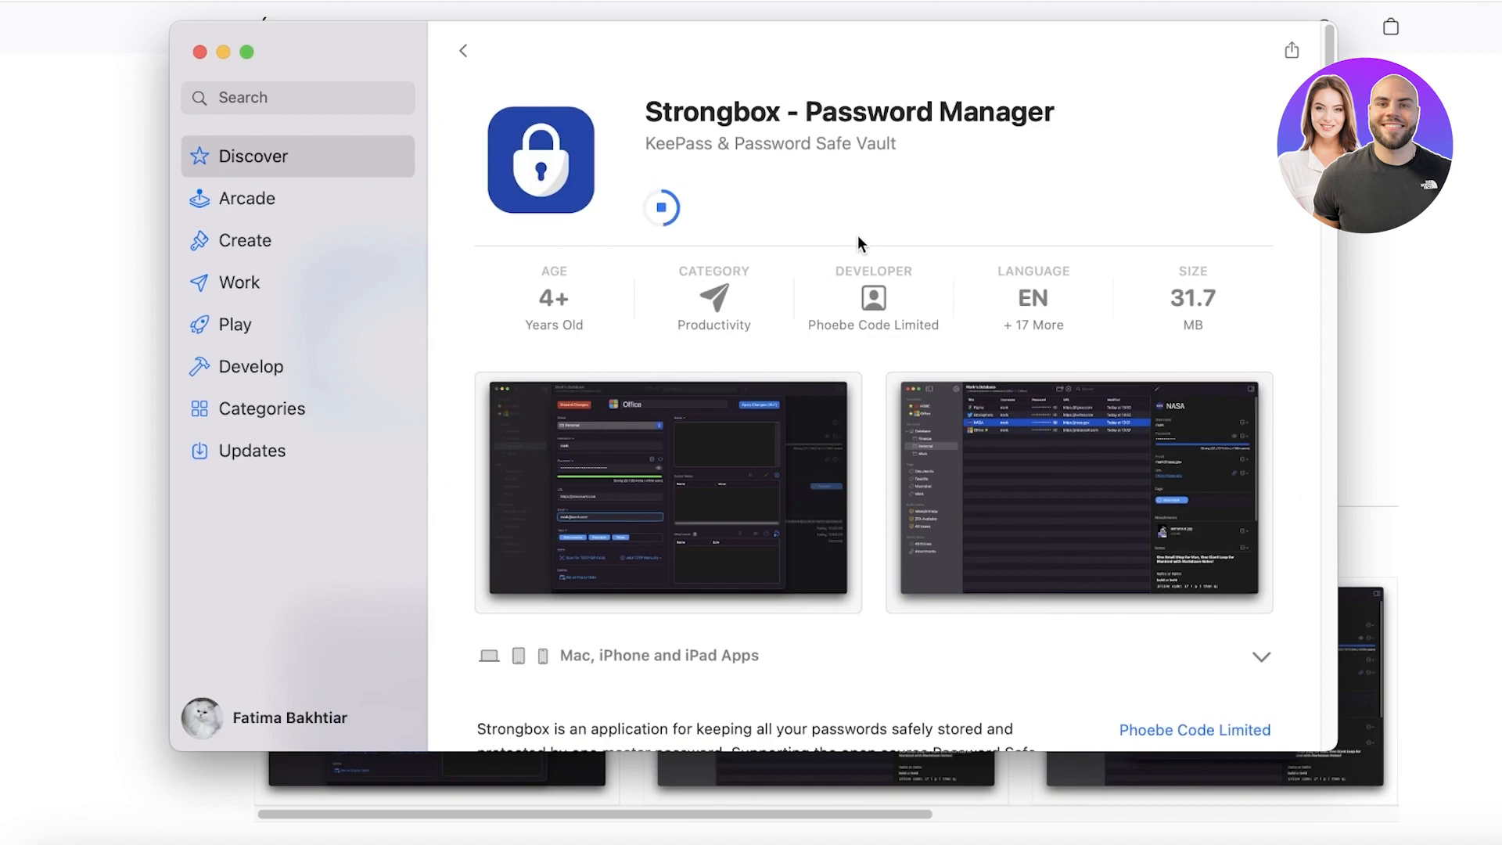
drag(569, 47, 408, 229)
click(1340, 246)
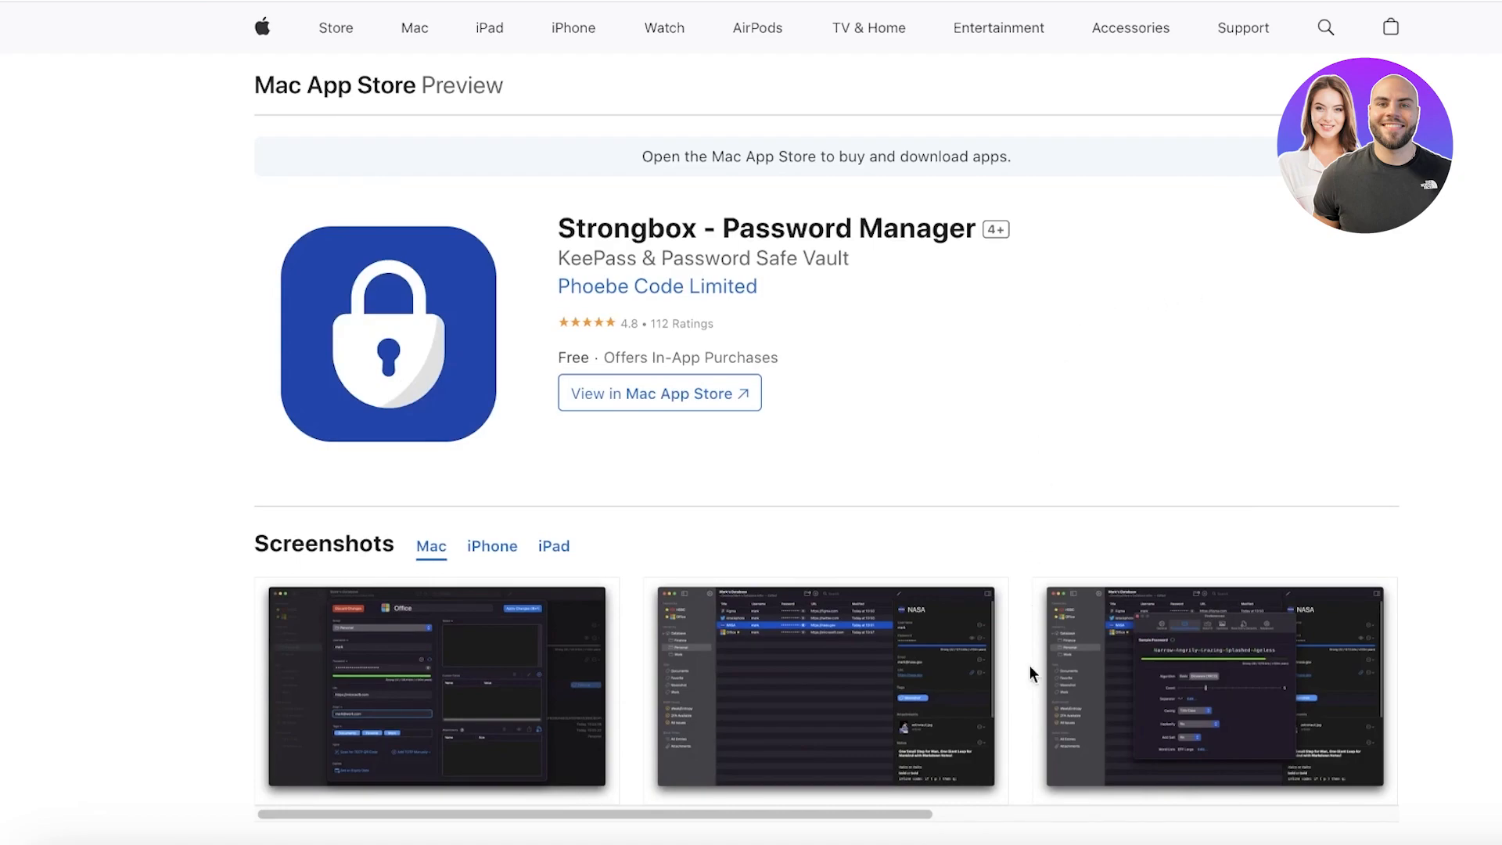
Step: Launch the newly installed Strongbox from the list of installed apps
click(98, 841)
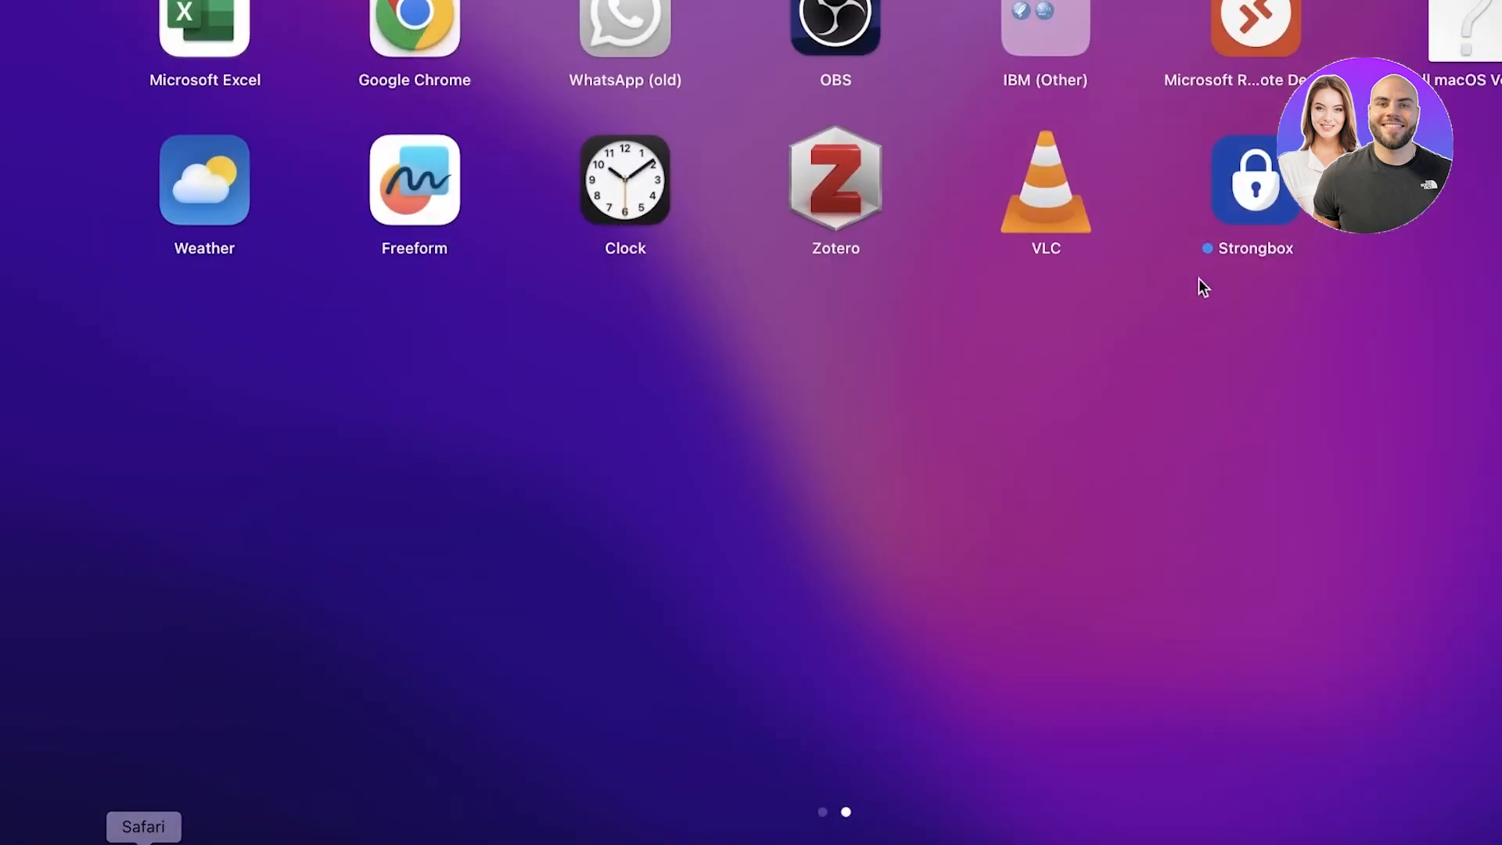
click(1220, 188)
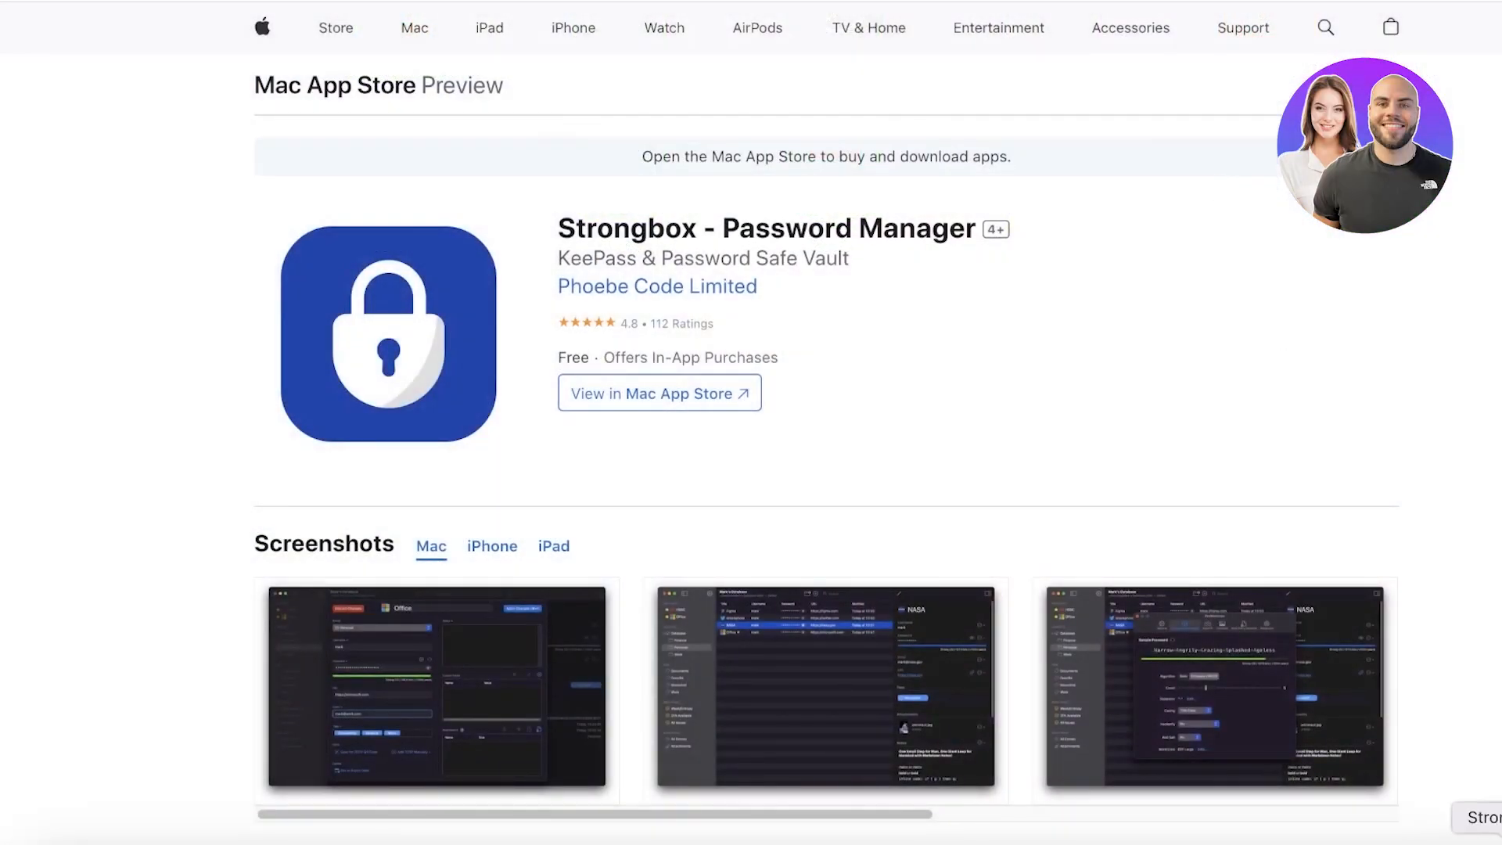
right_click(1425, 830)
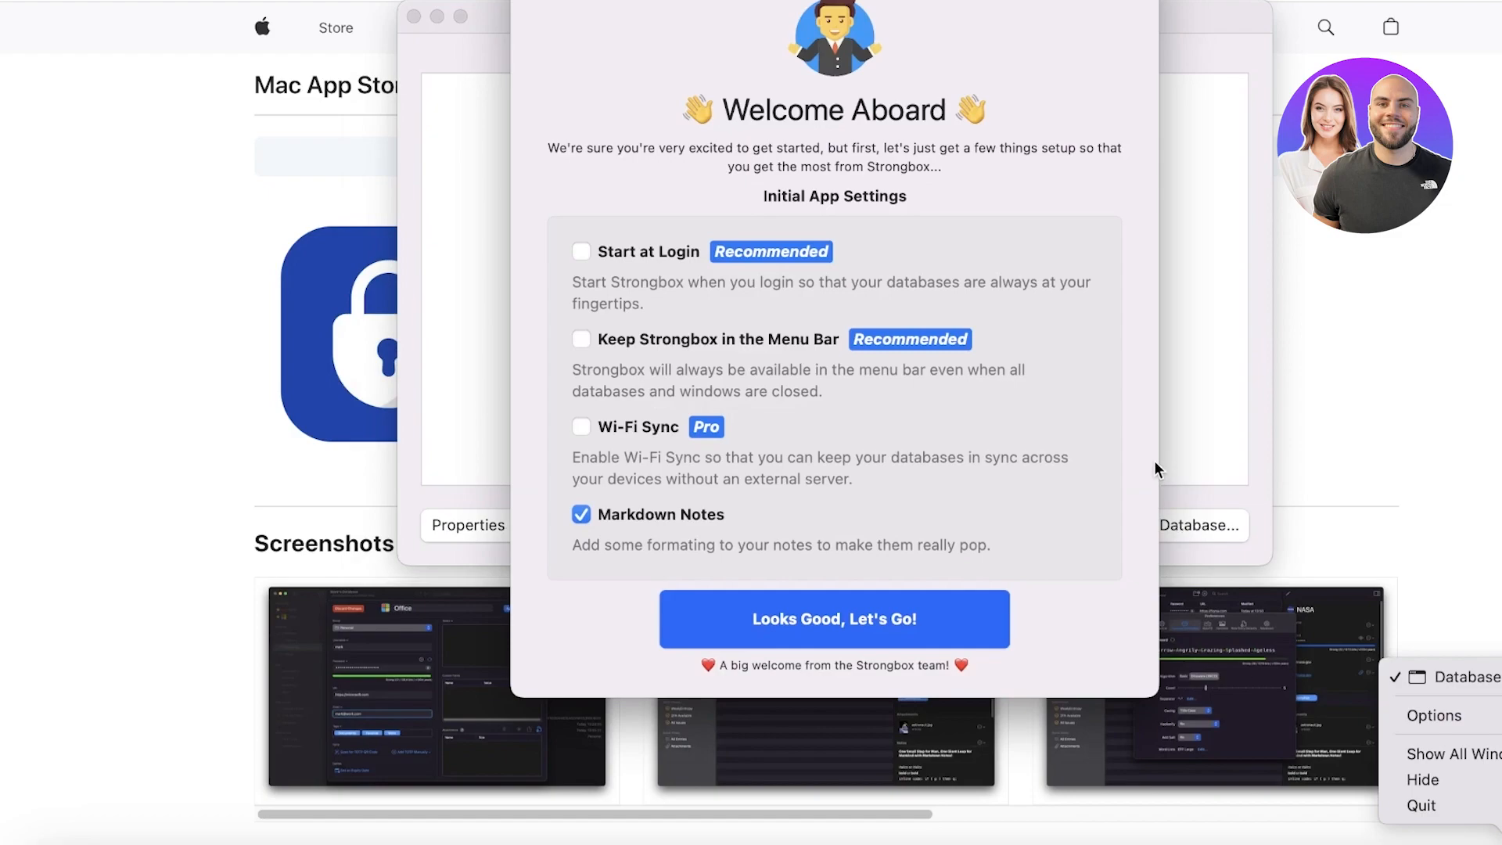
click(1013, 423)
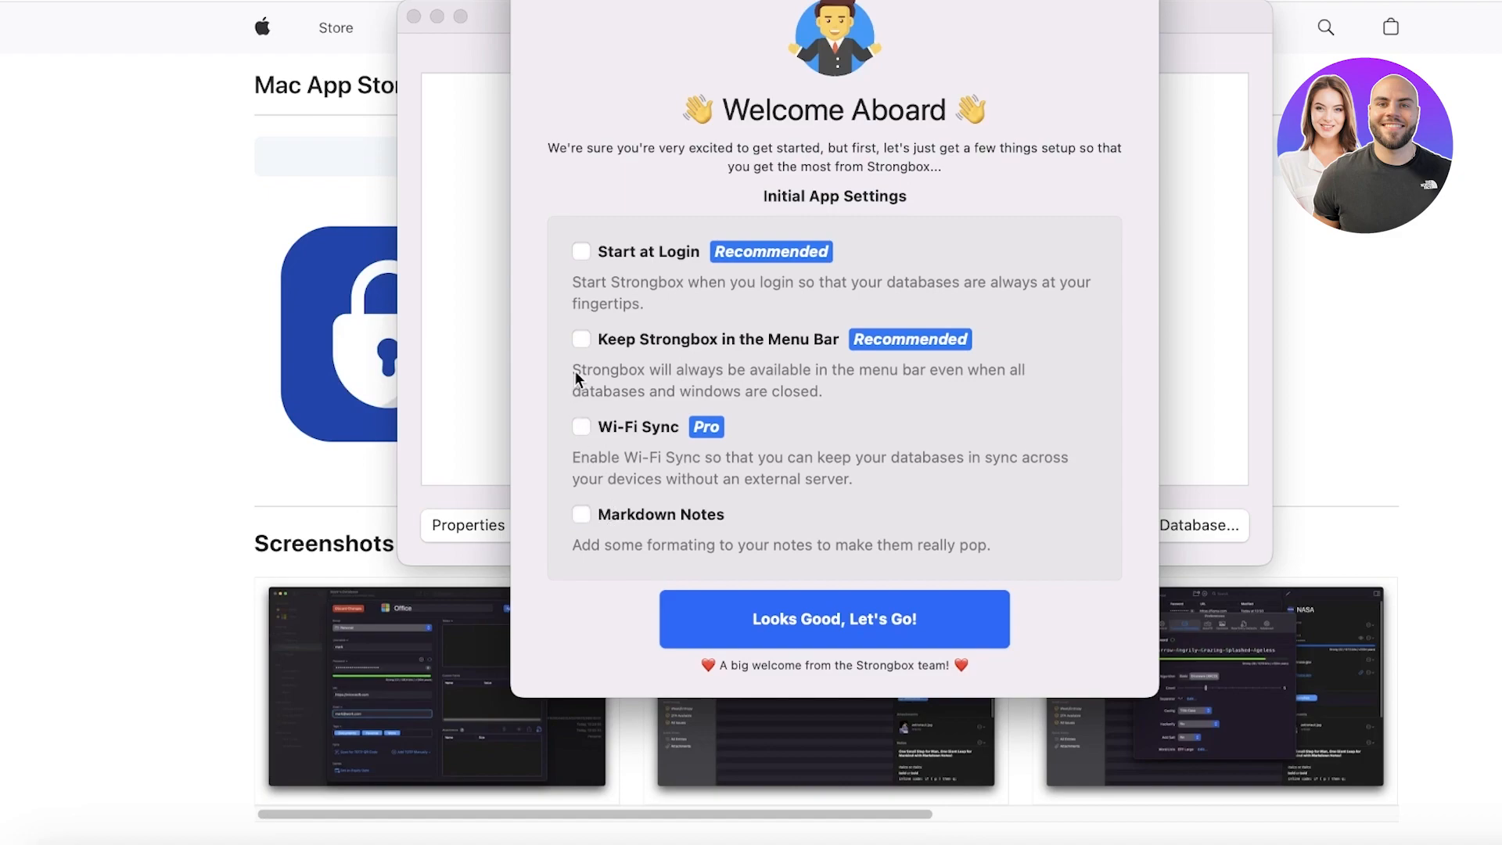
Step: Finish welcome setup with menu bar access and Markdown notes enabled, skipping the Pro trial
click(765, 339)
click(646, 513)
click(785, 608)
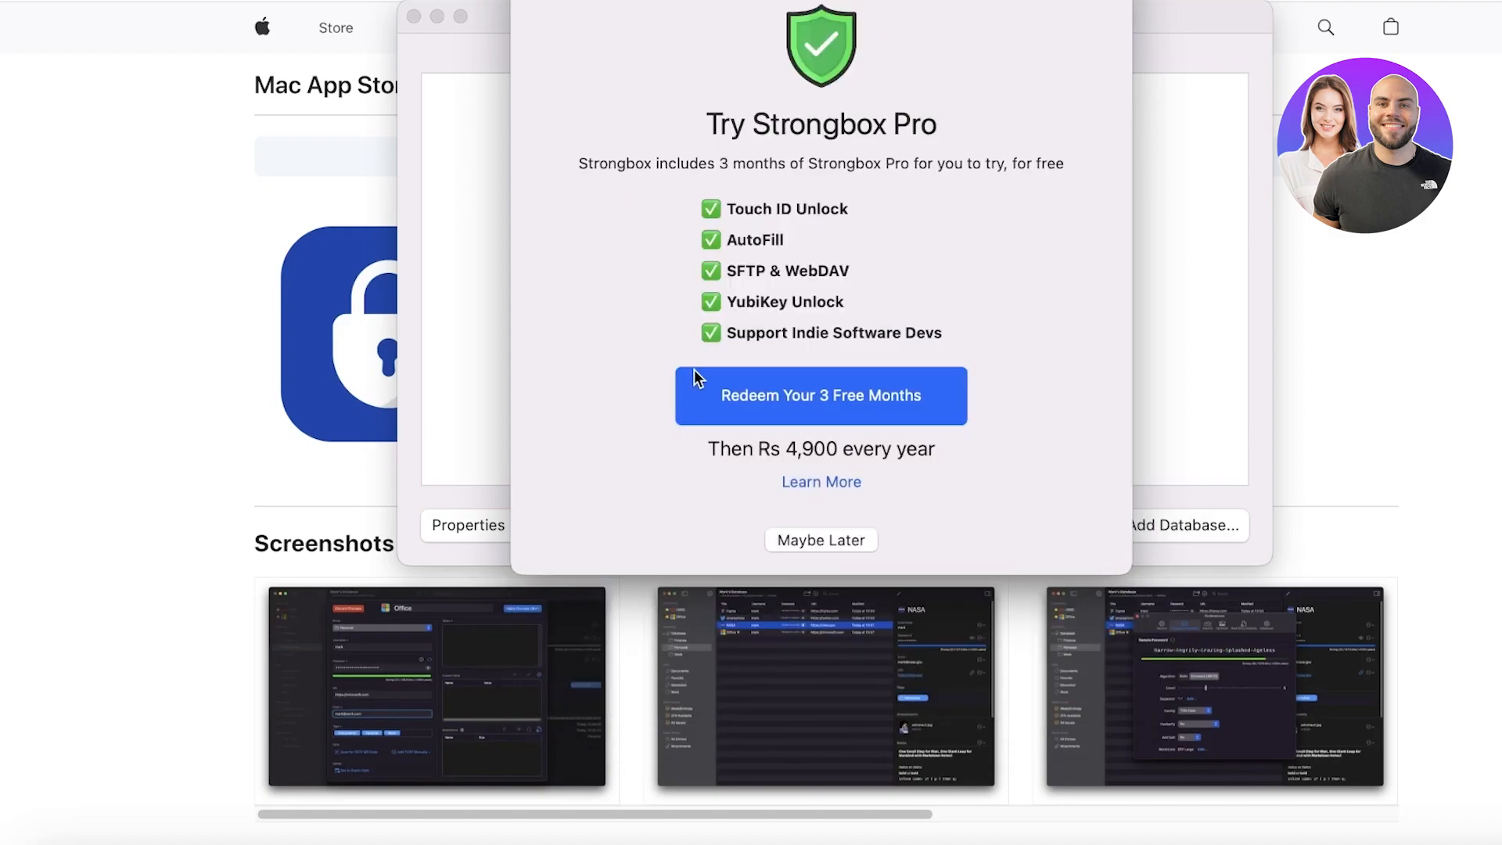
click(800, 543)
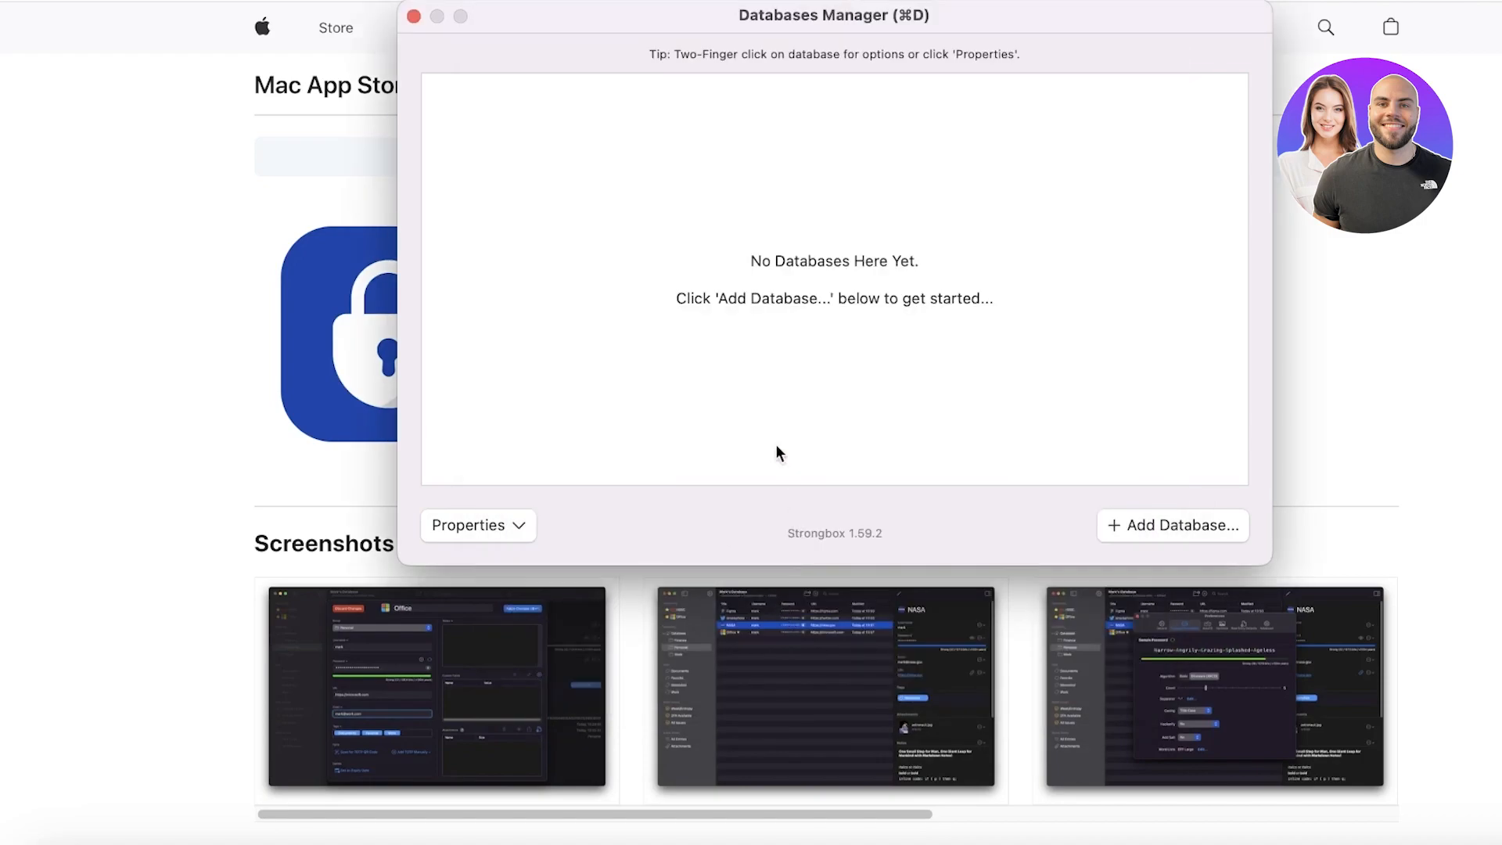
Step: Choose Add Database > Create New Database to reach the KeePass 2 format choice
click(483, 535)
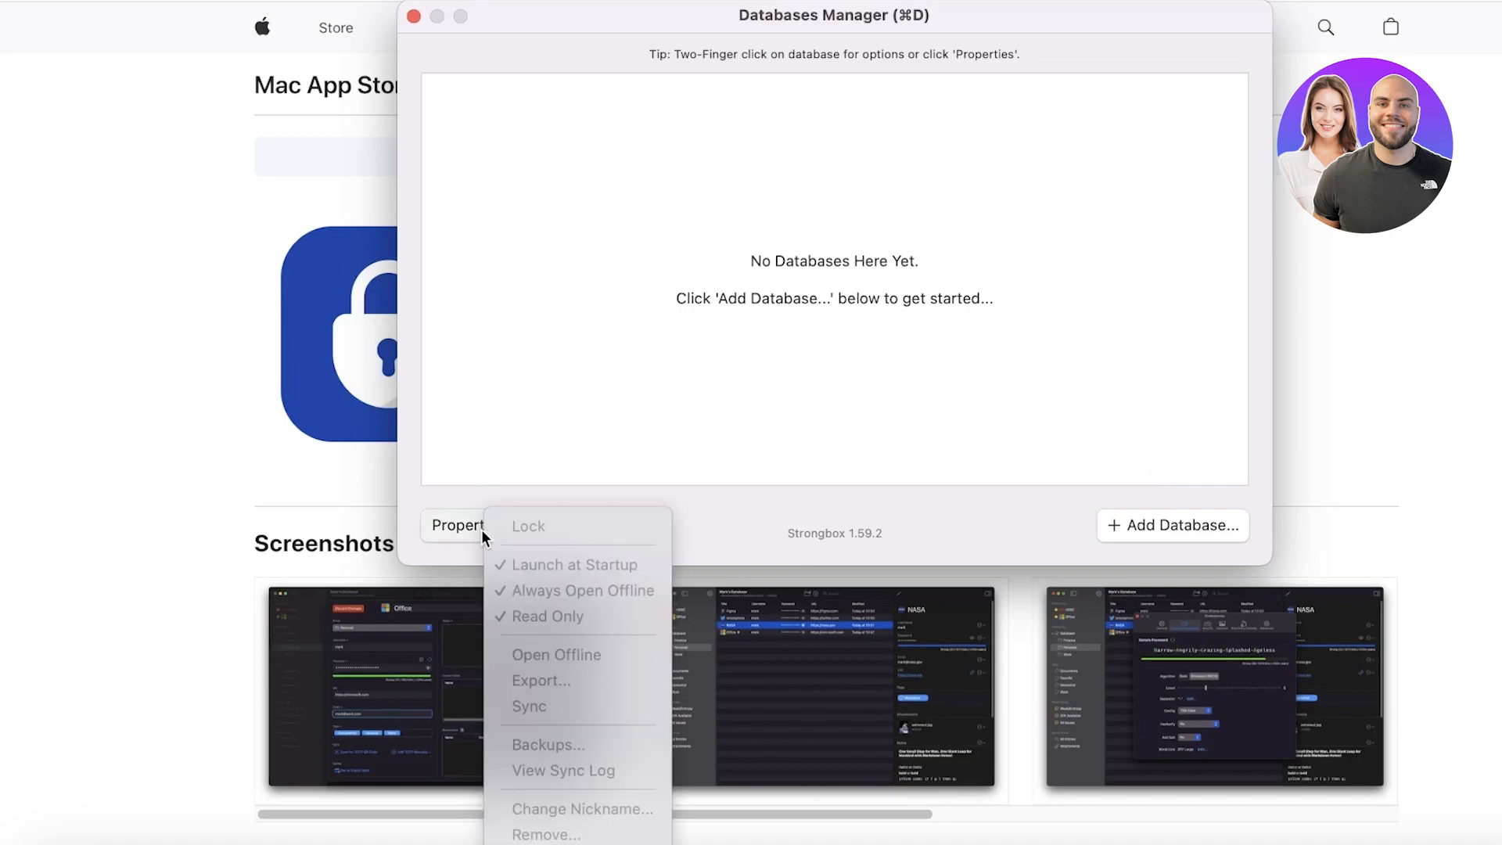
click(884, 326)
click(1120, 530)
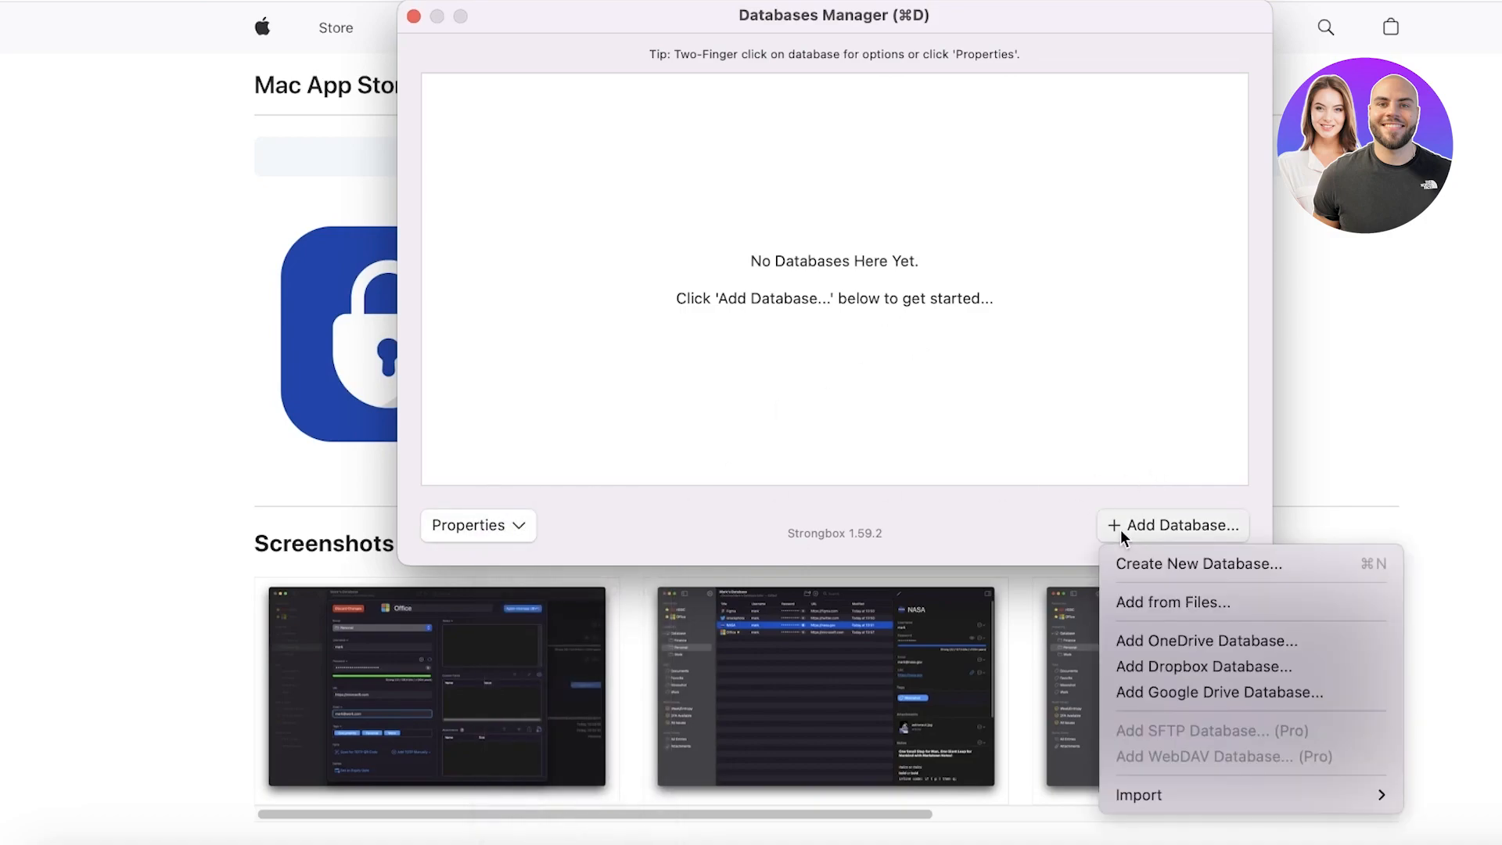
click(1166, 566)
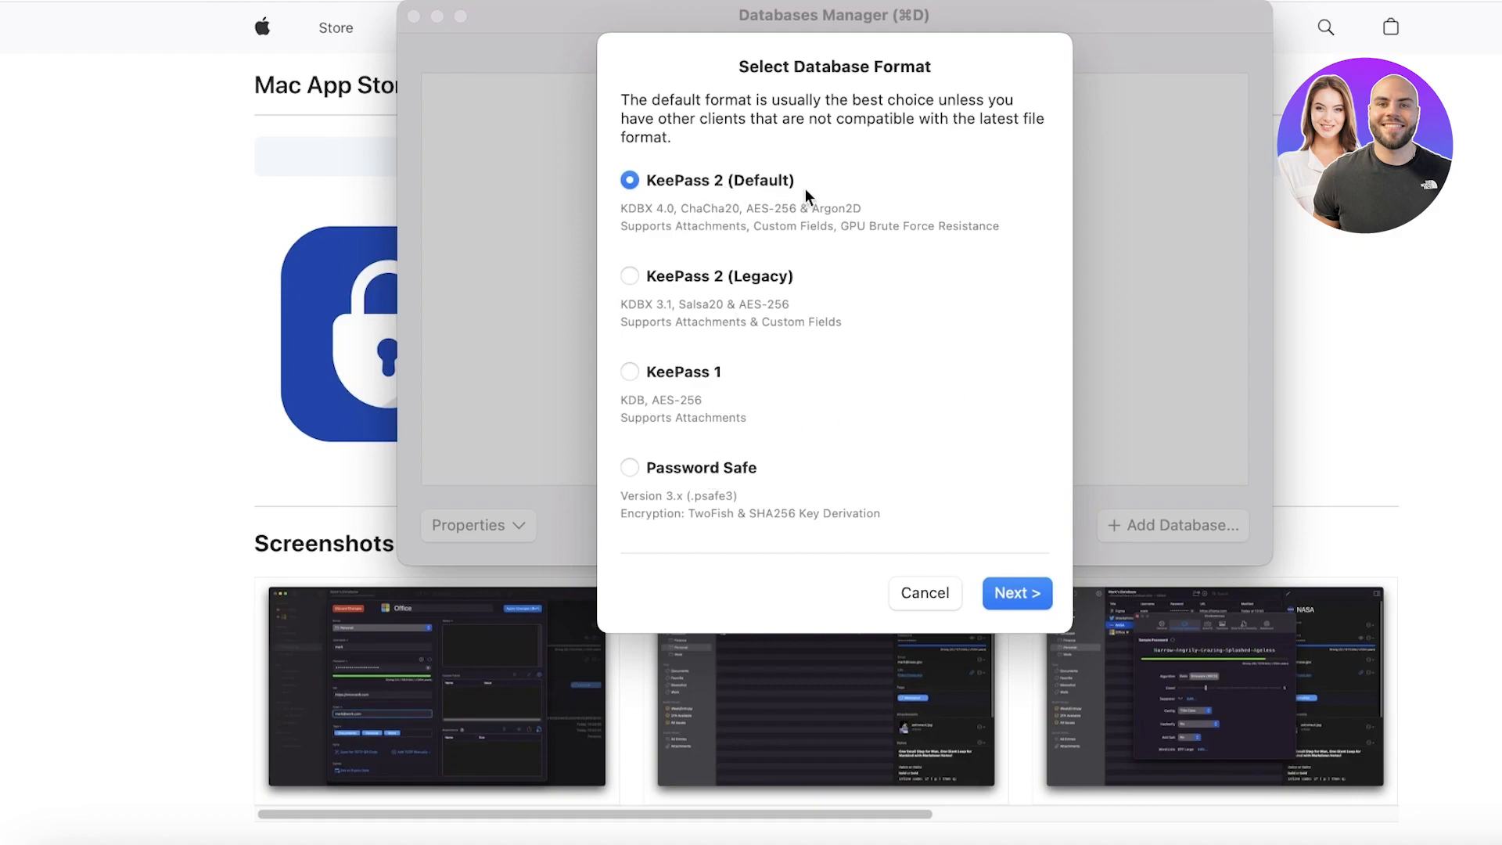
Step: Keep the KeePass 2 format and type a Very Strong master password, revealed in plain text
click(1022, 595)
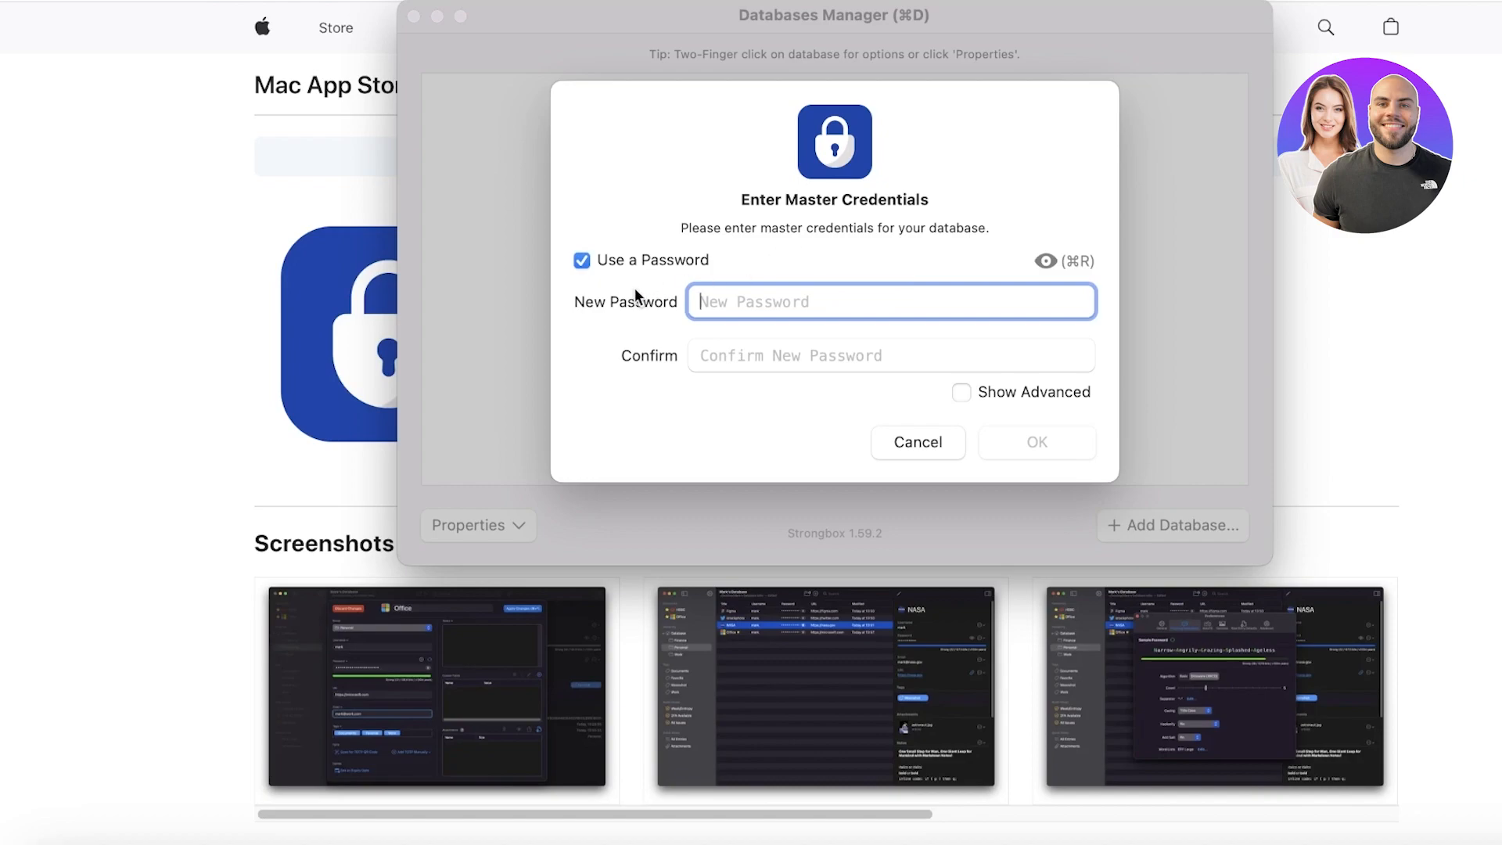
click(590, 260)
click(591, 260)
click(857, 344)
click(835, 302)
key(BackSpace)
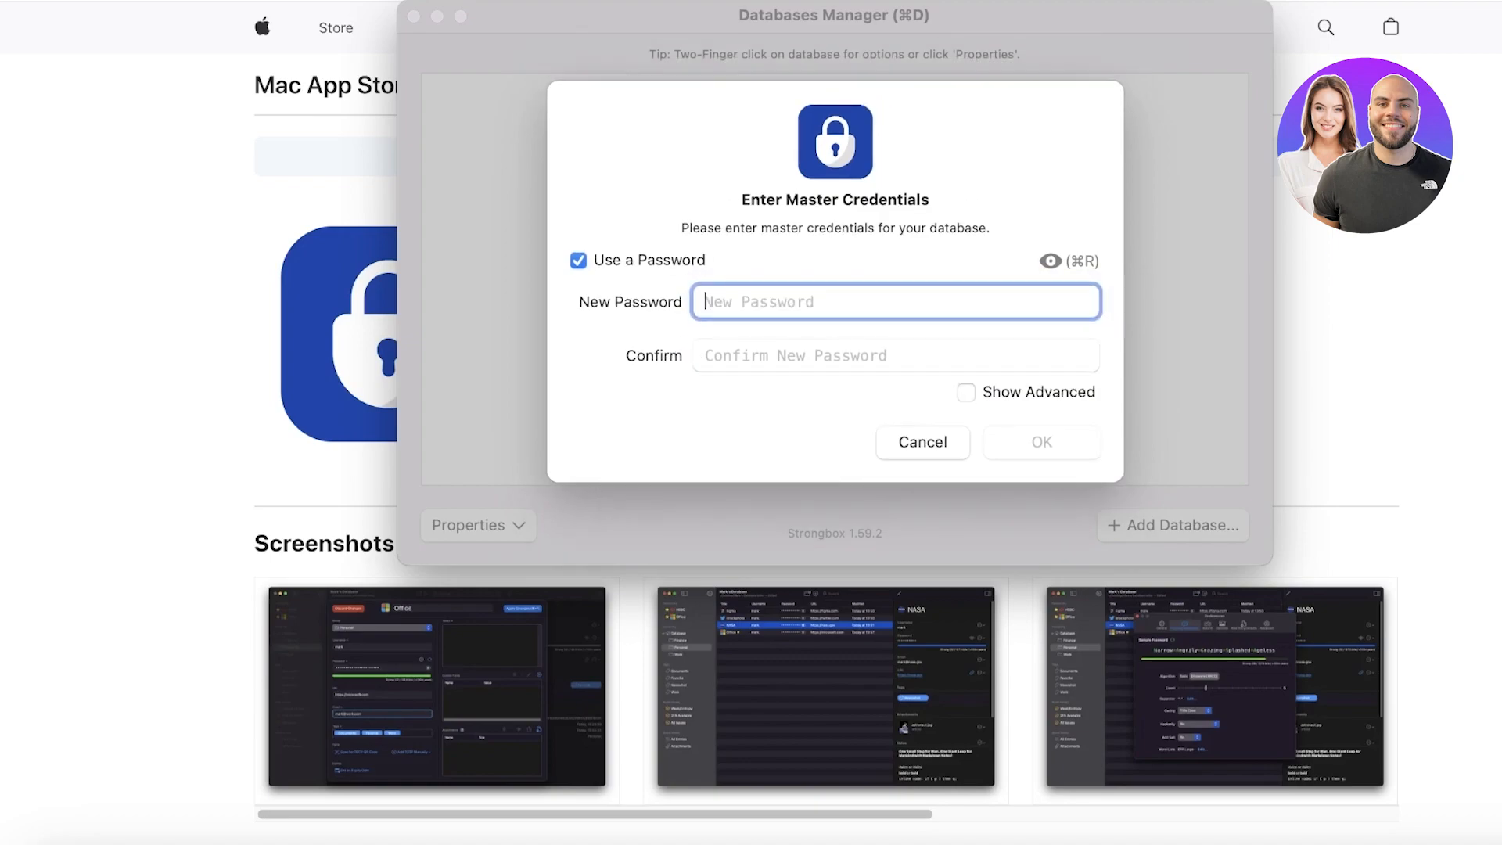
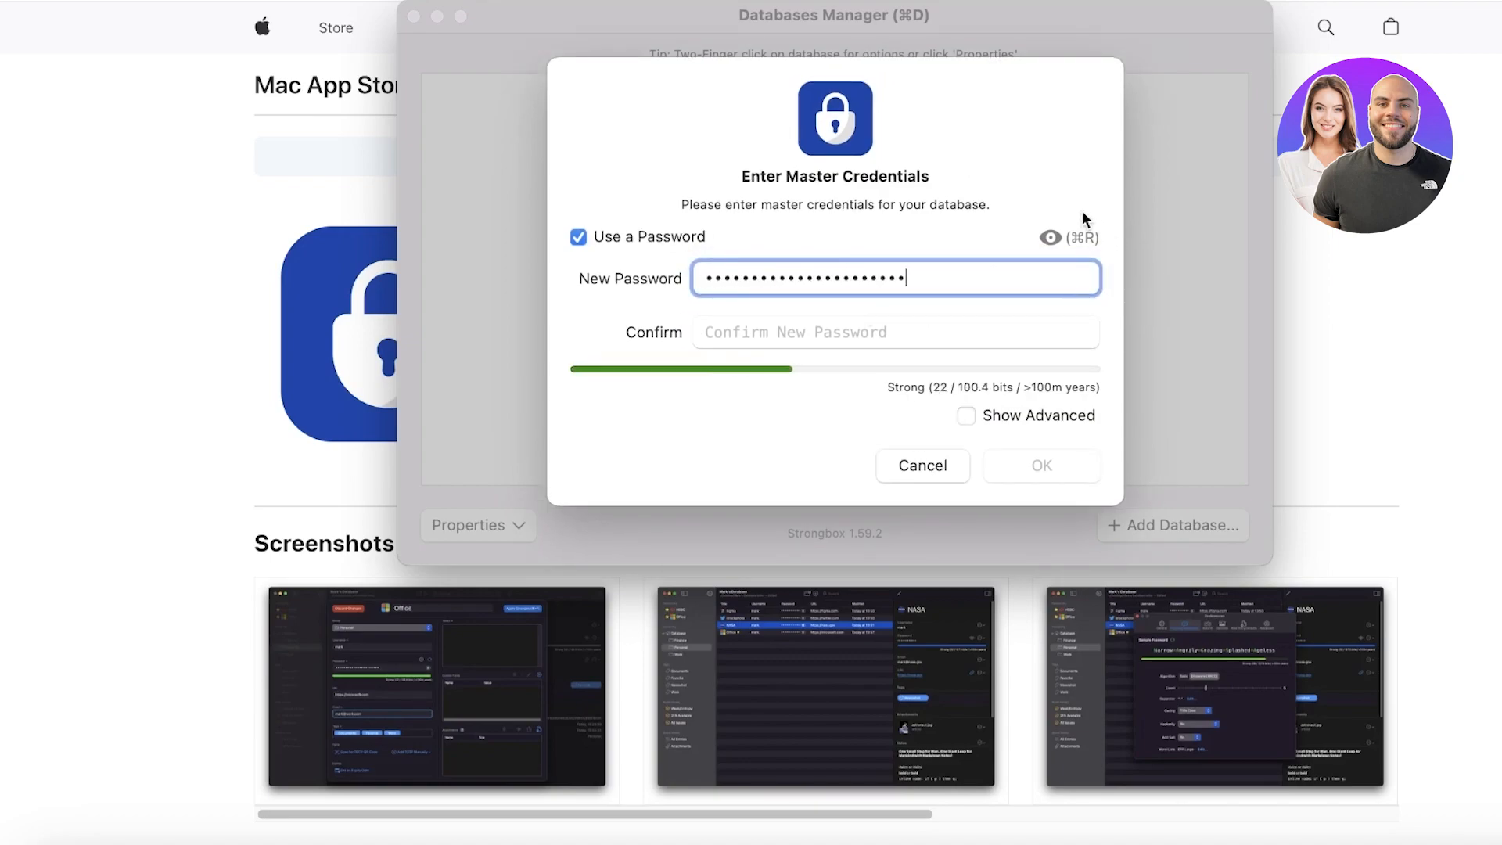
click(1049, 237)
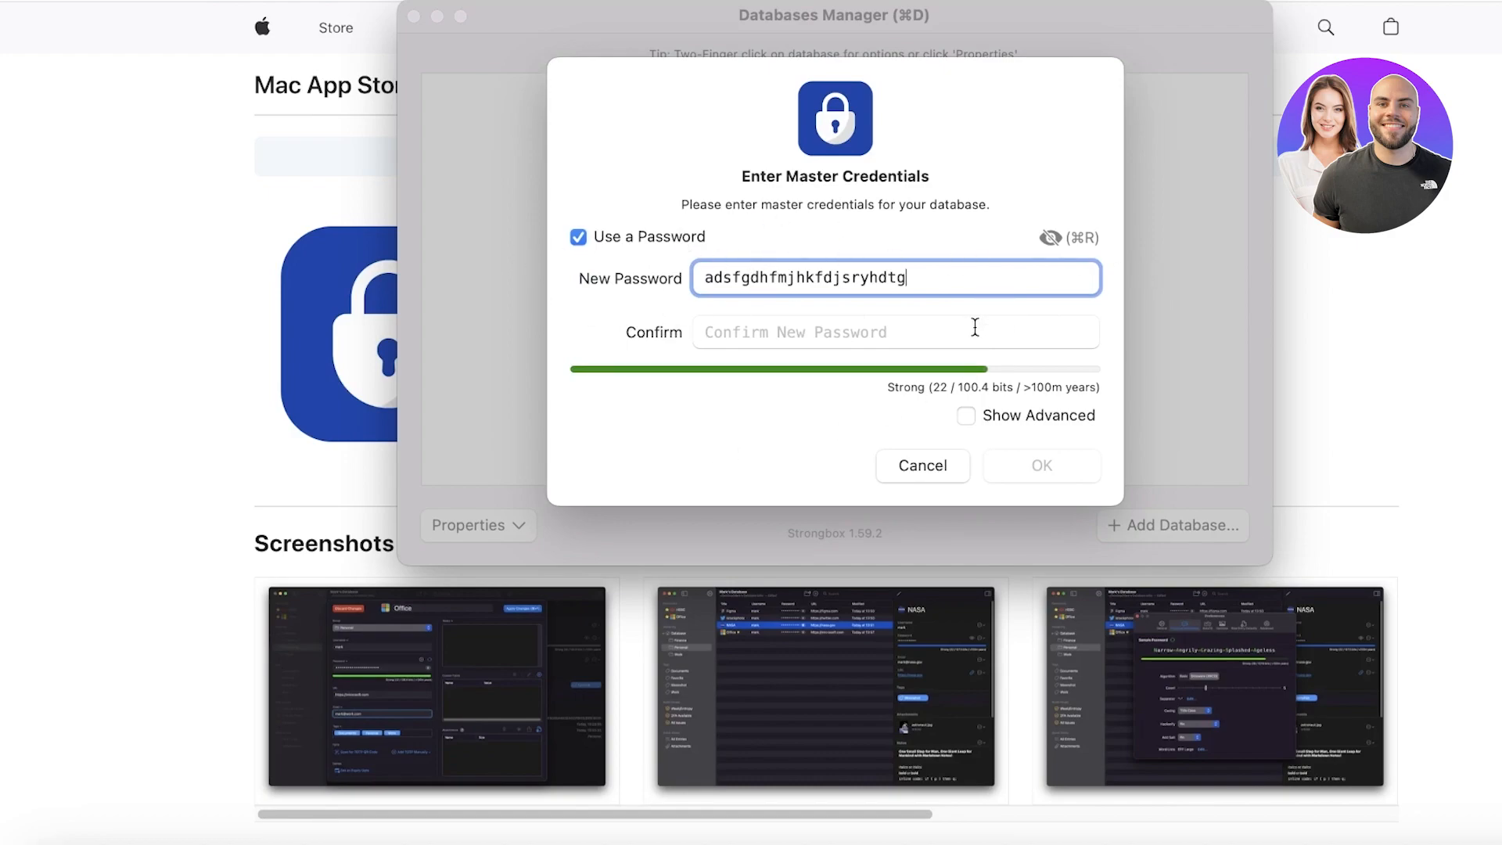
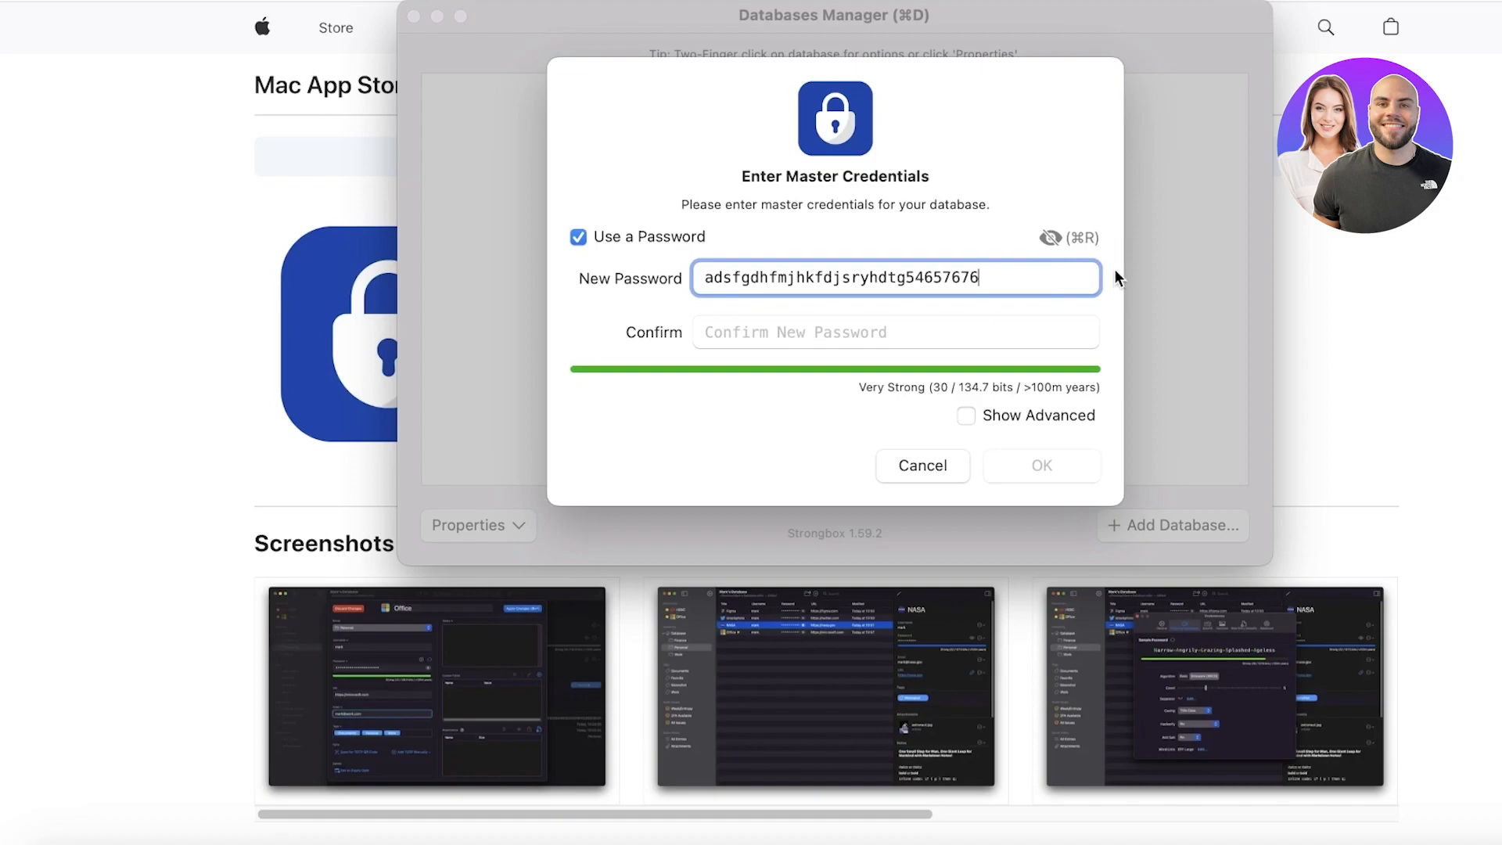
Step: Hide the master password, then enter it again in the Confirm field
click(1041, 237)
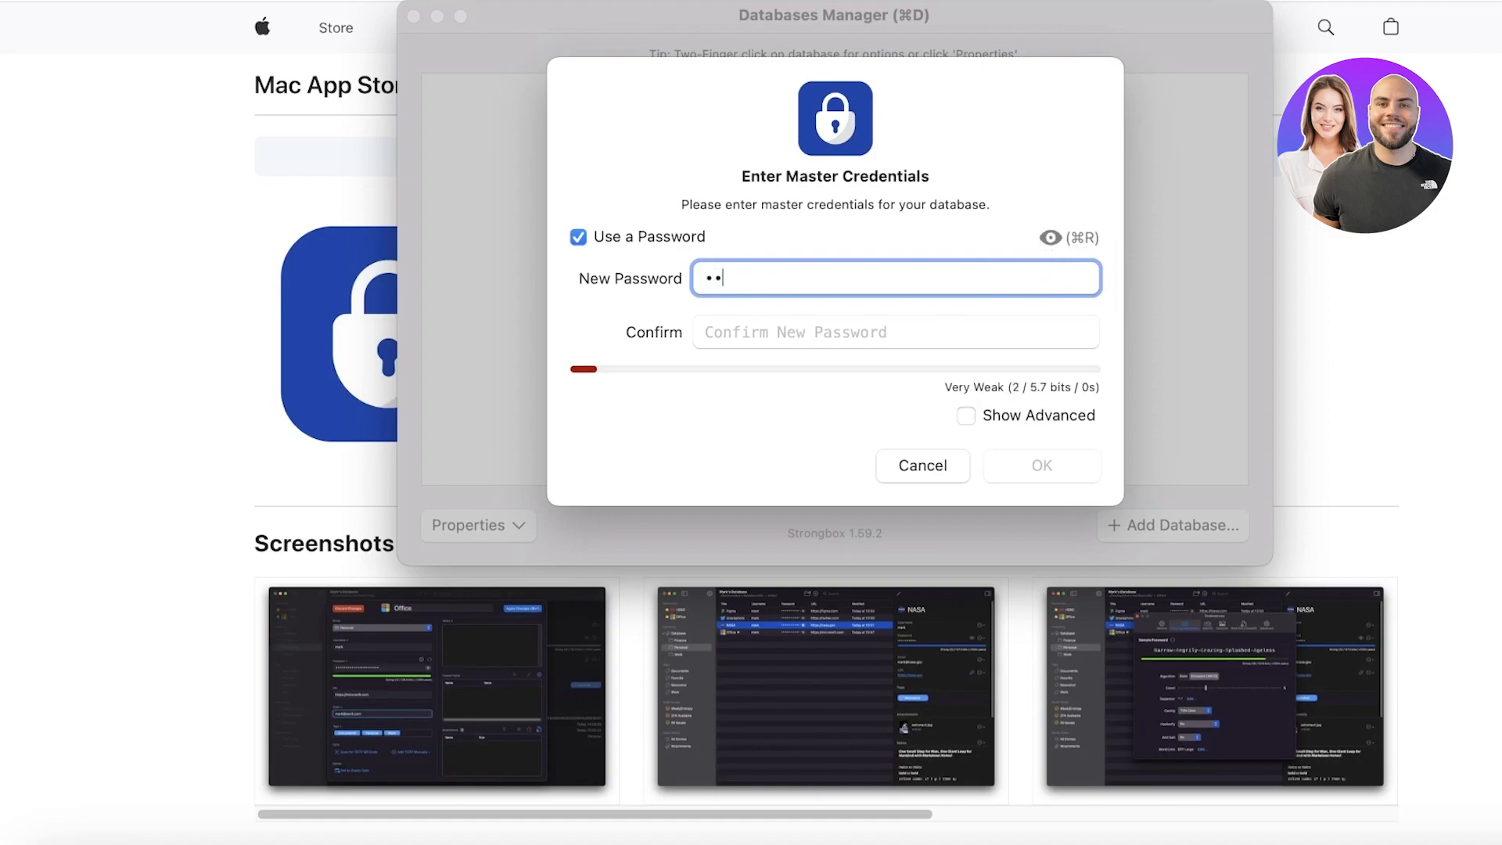
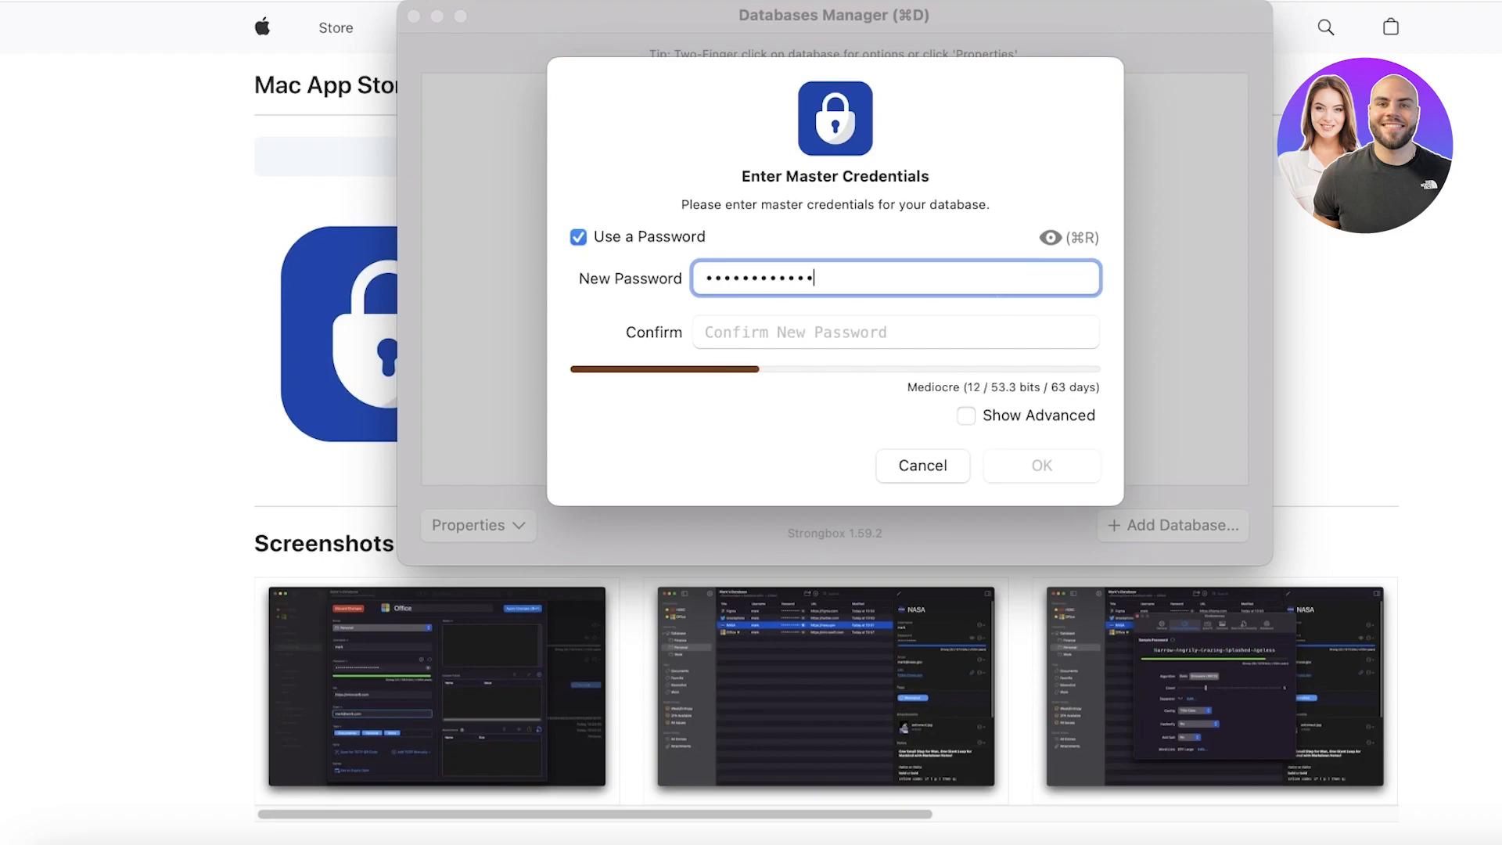
text(•••)
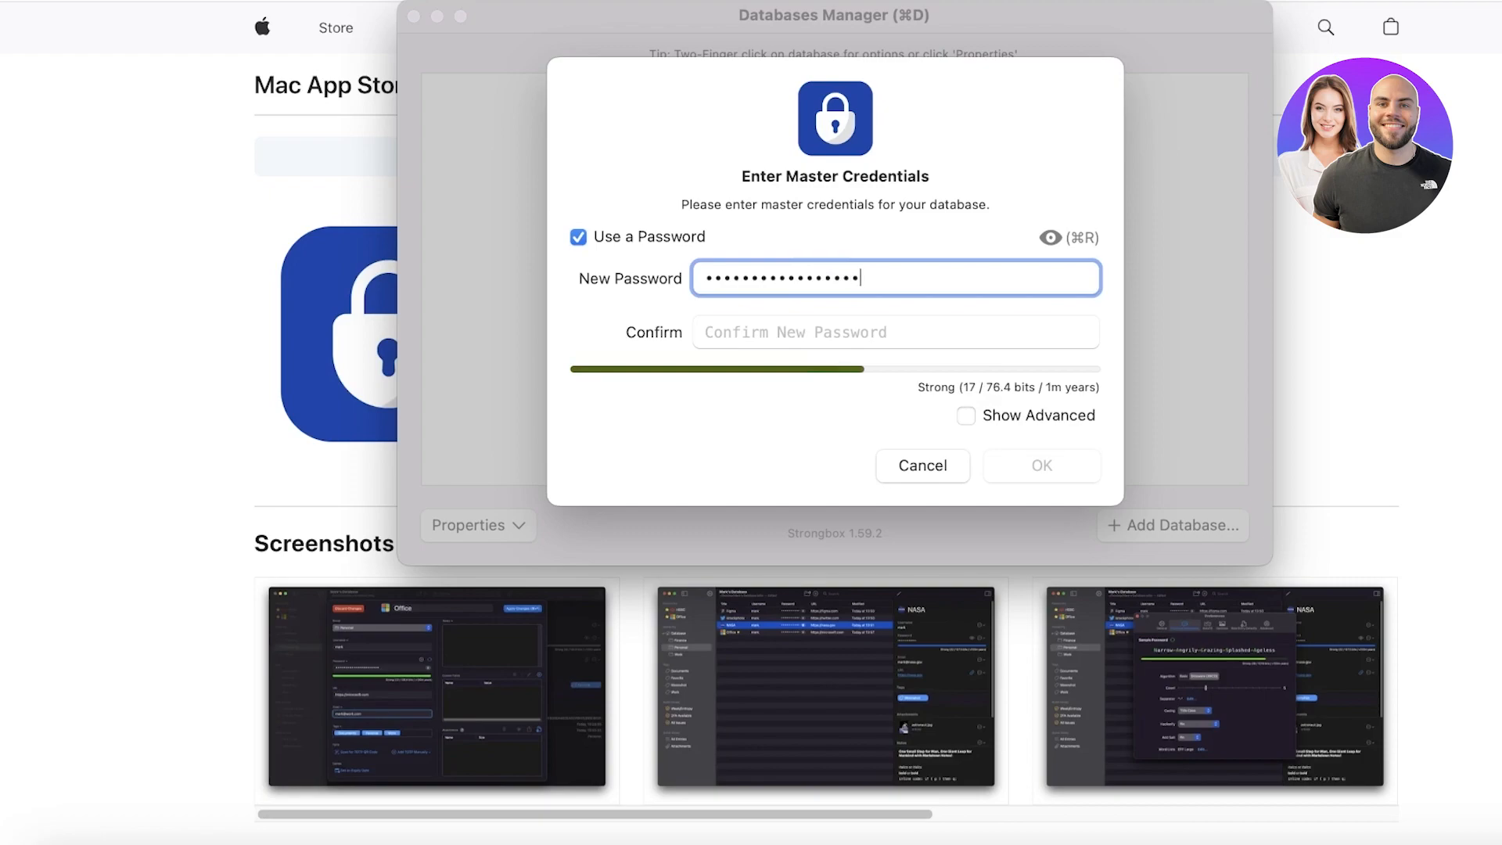
click(987, 335)
text(•••••••••)
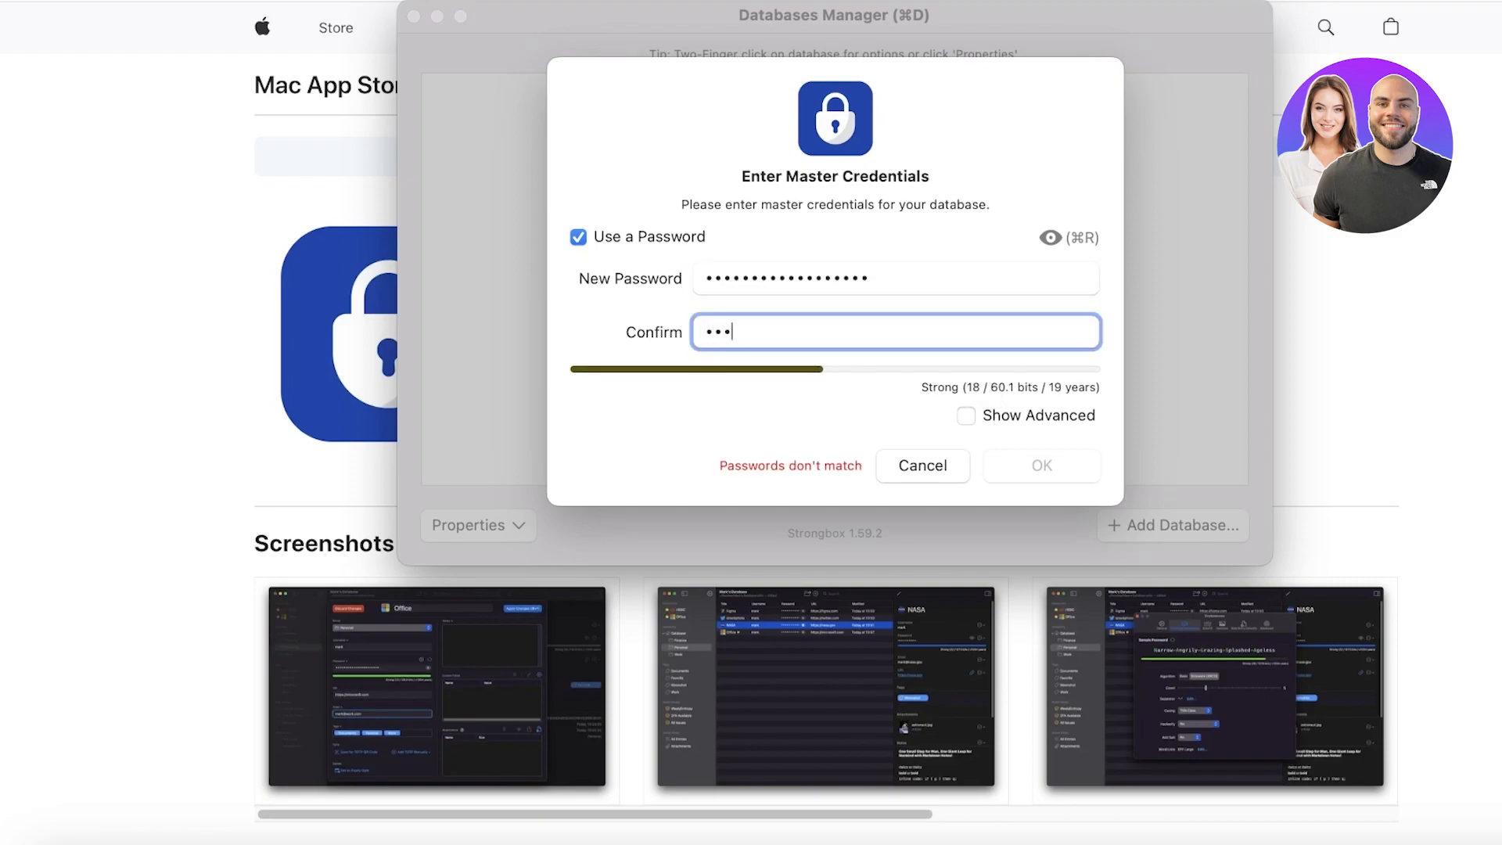
text(•••••••••)
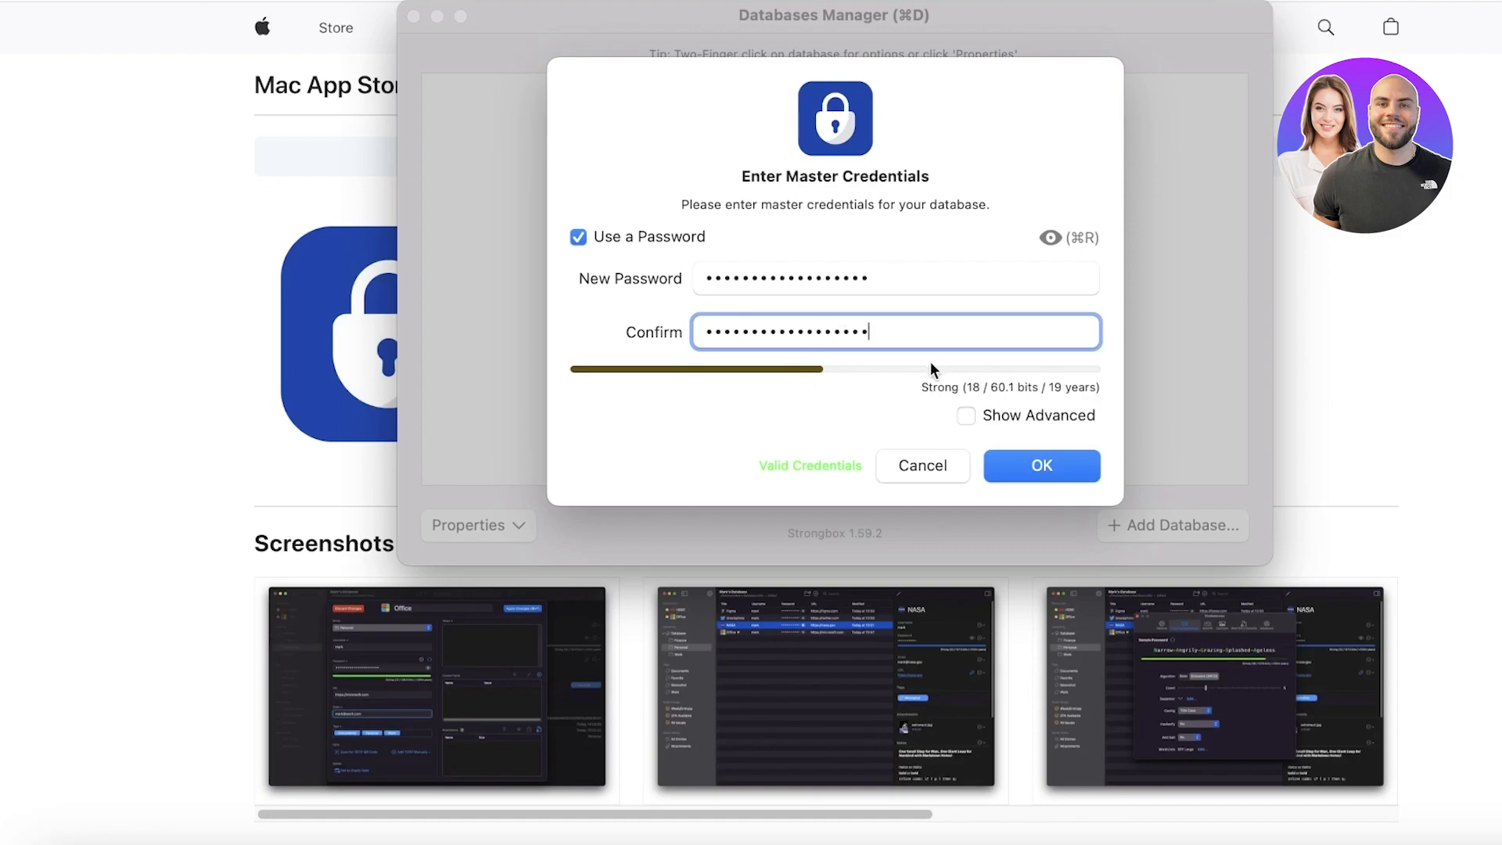
Step: Check the advanced options, leaving key file and empty password off, and accept the credentials
click(1024, 421)
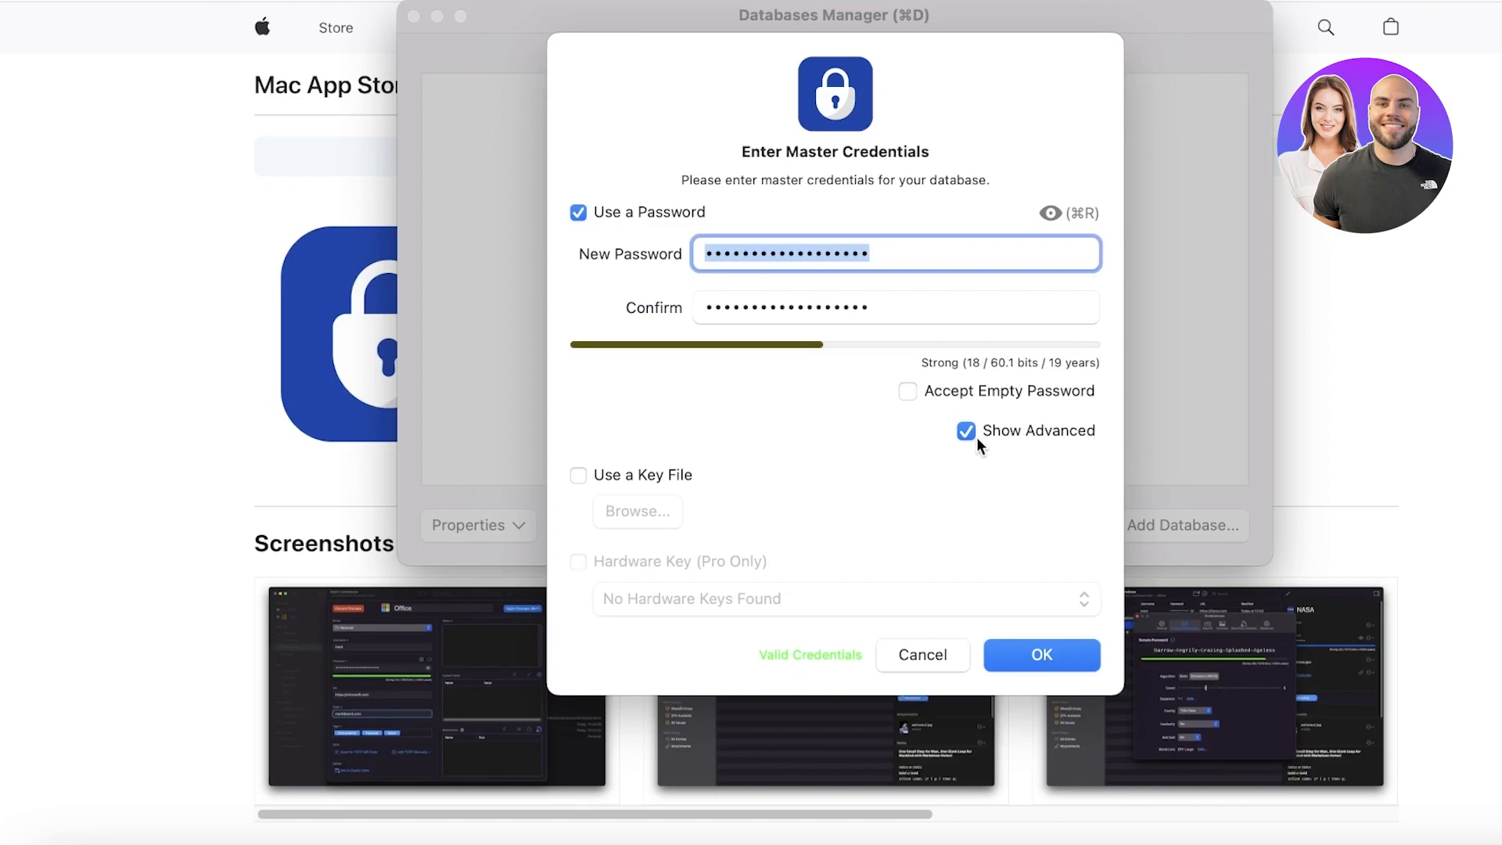
click(579, 474)
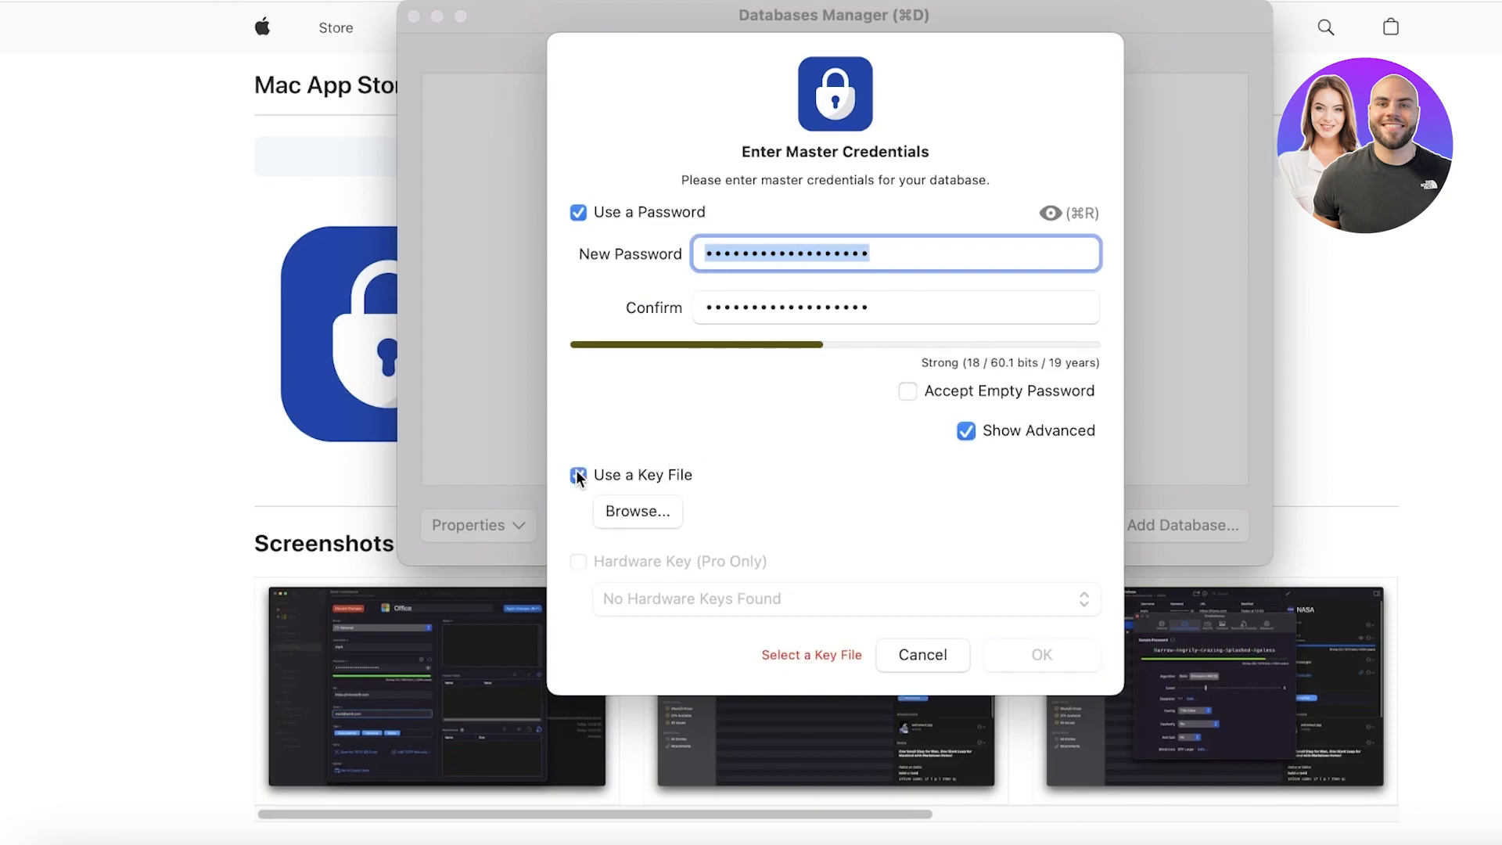
click(578, 475)
click(1000, 431)
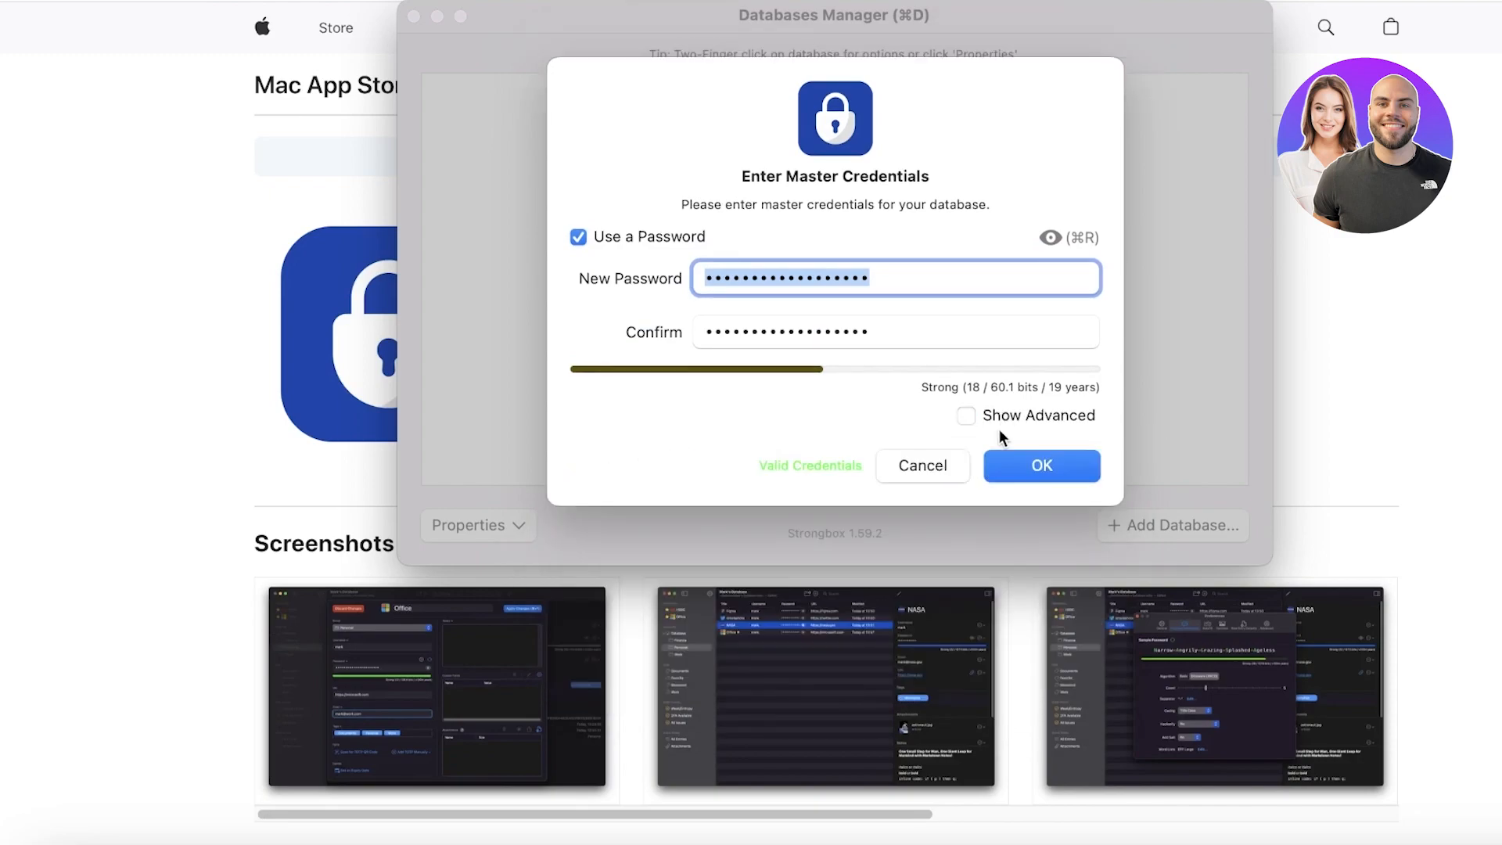
click(961, 408)
click(965, 401)
click(965, 401)
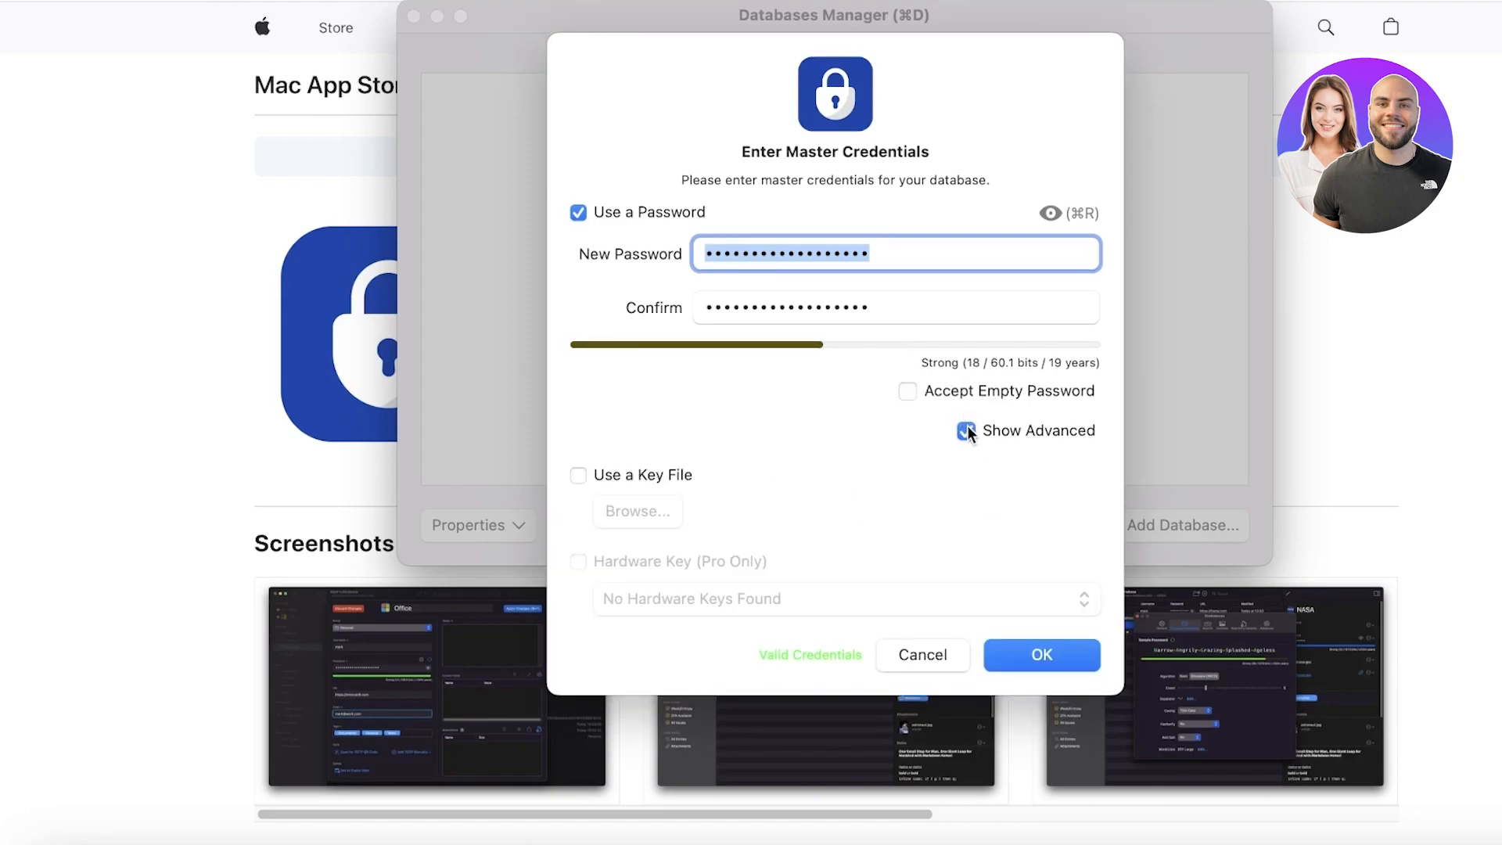
click(973, 429)
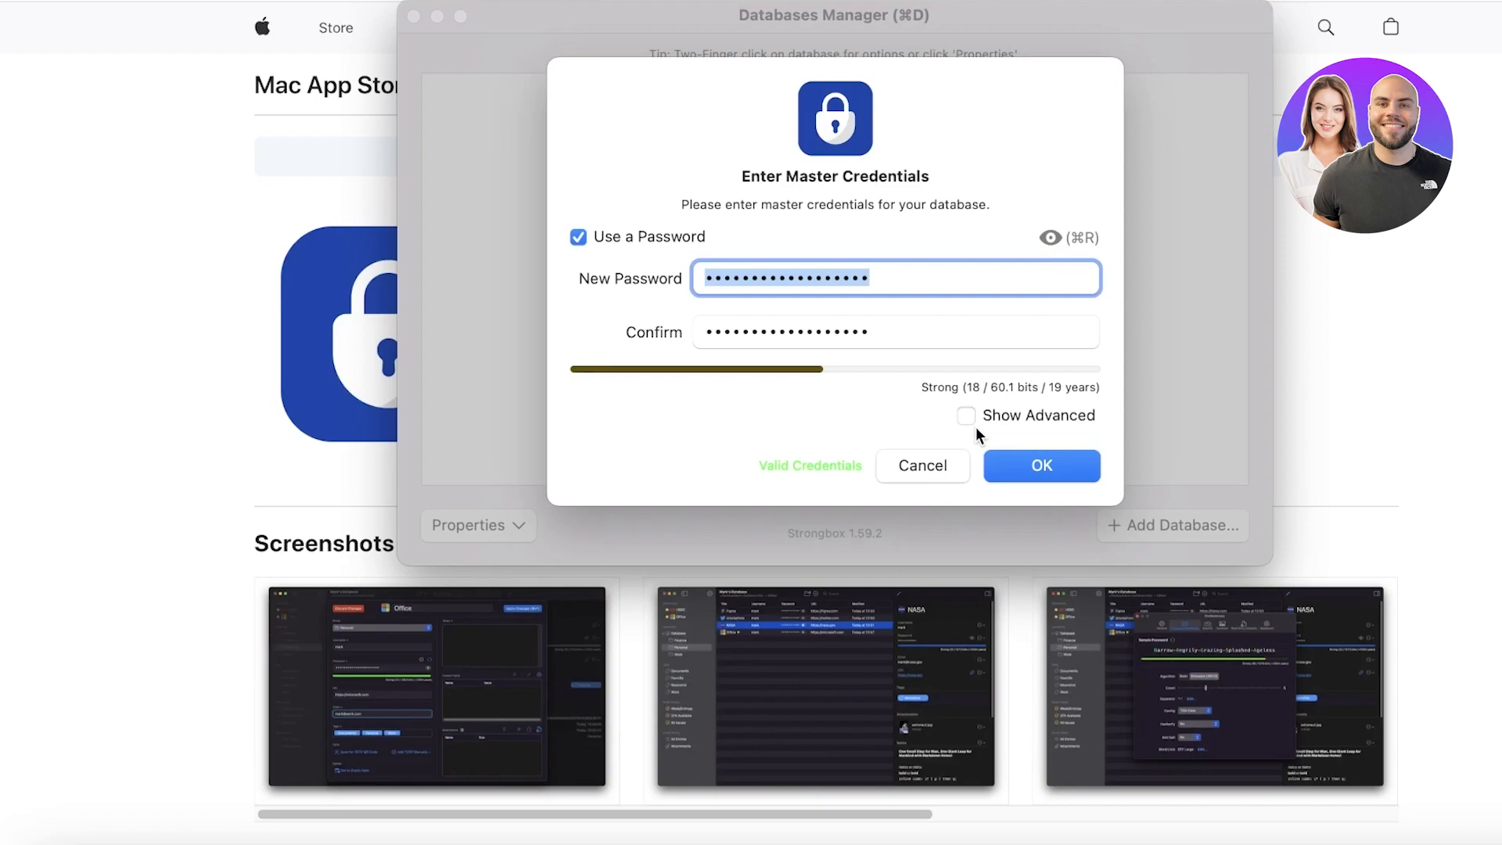
click(1041, 465)
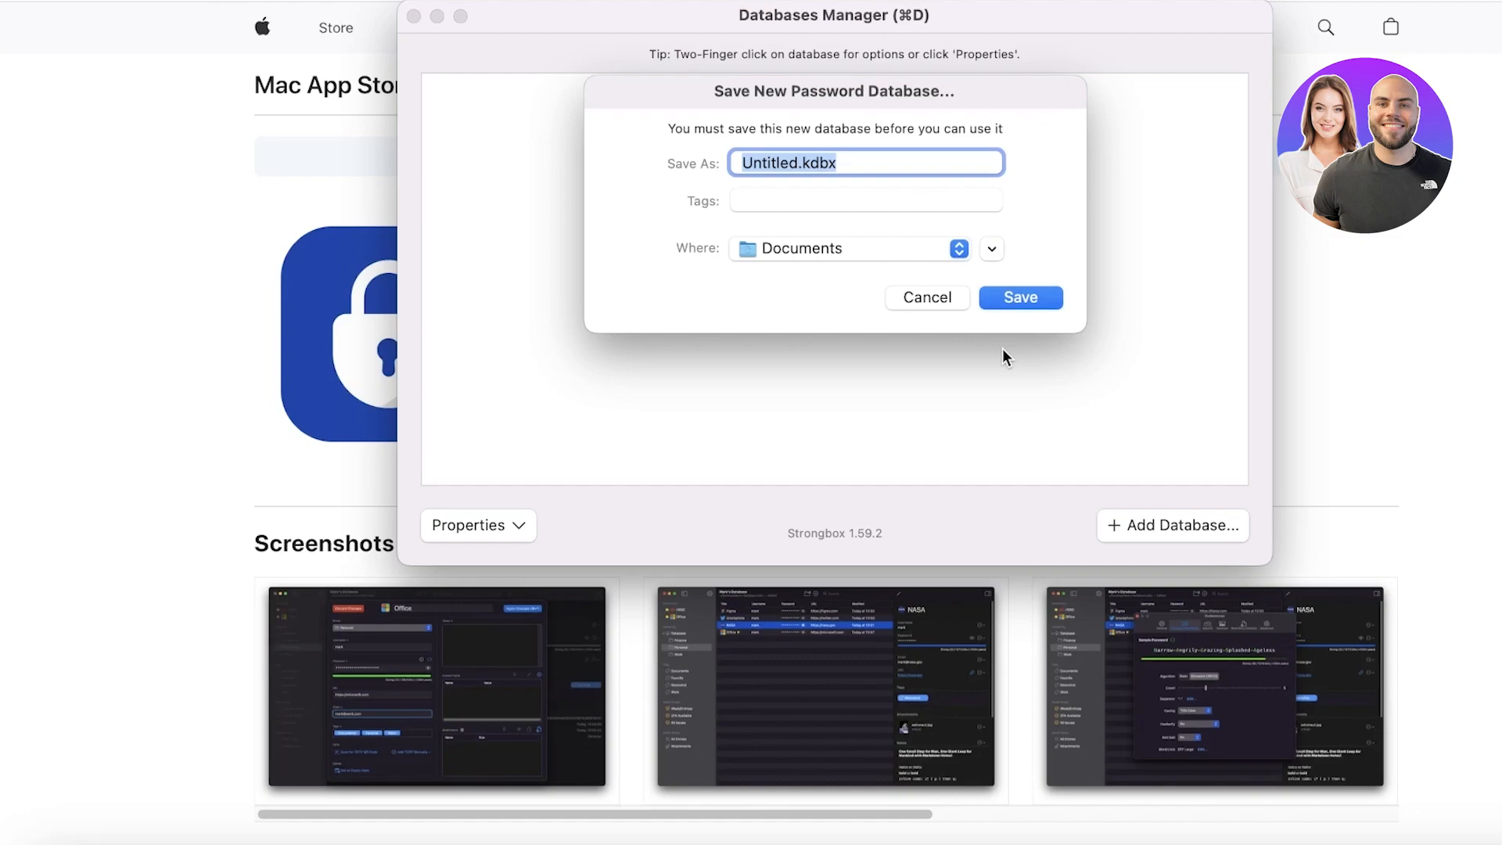
Step: Save the database as passwords.kdbx in Documents and unlock it with the master password
double_click(760, 163)
text(passwords)
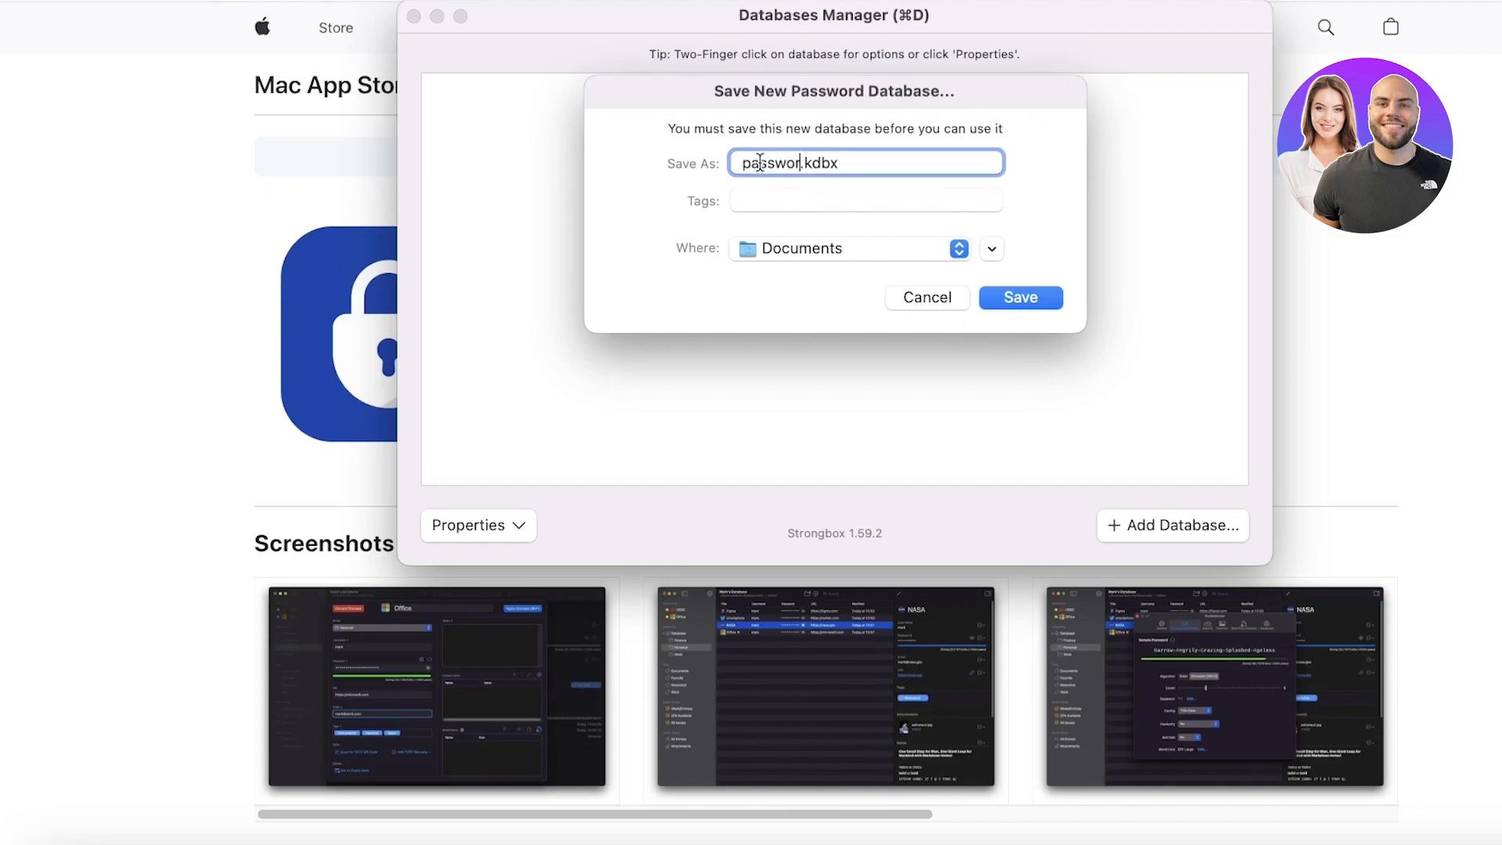
key(Return)
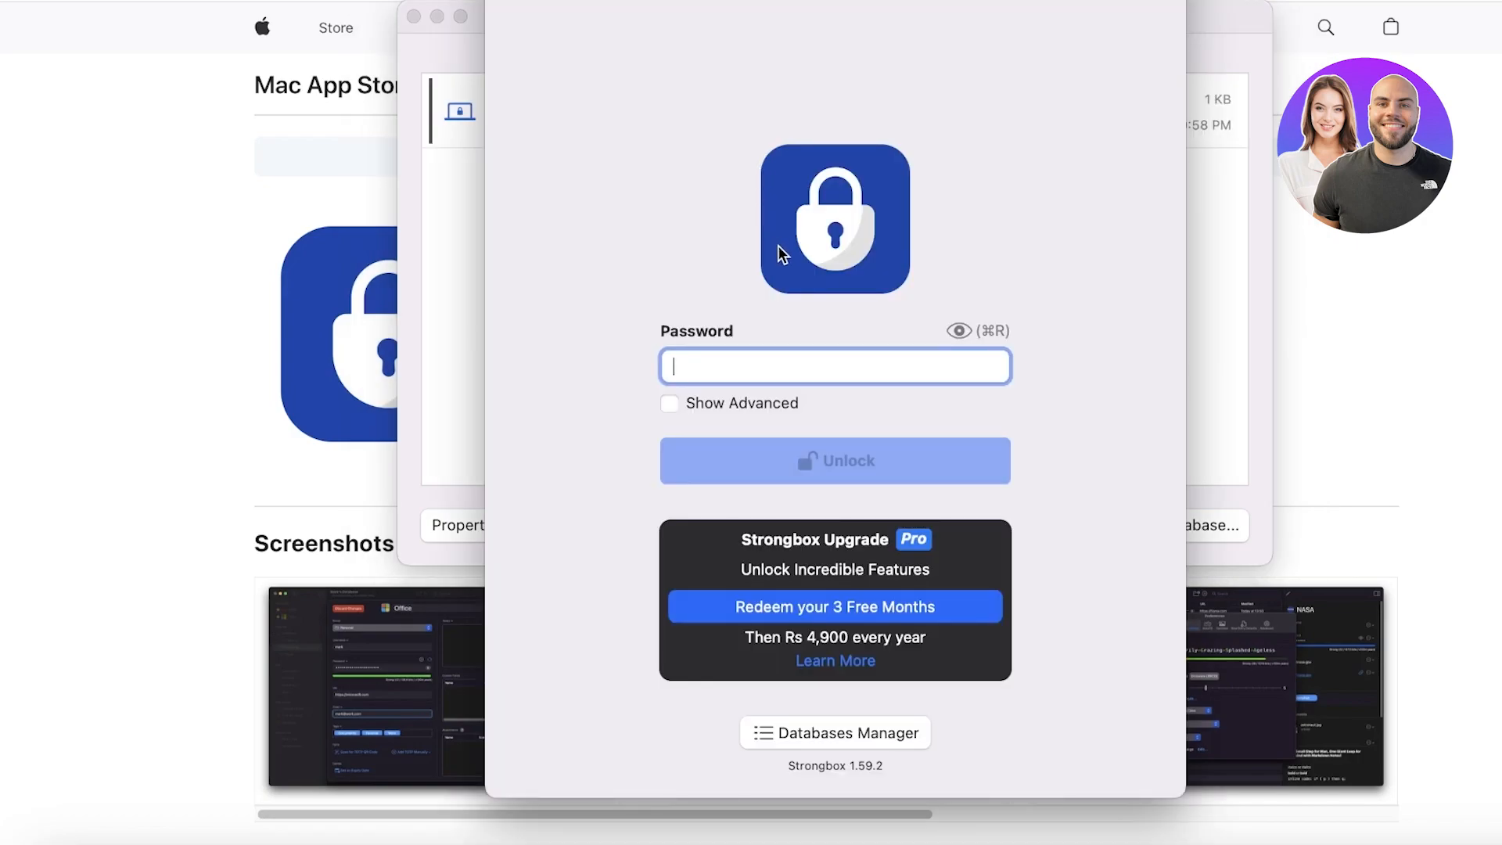
text(••)
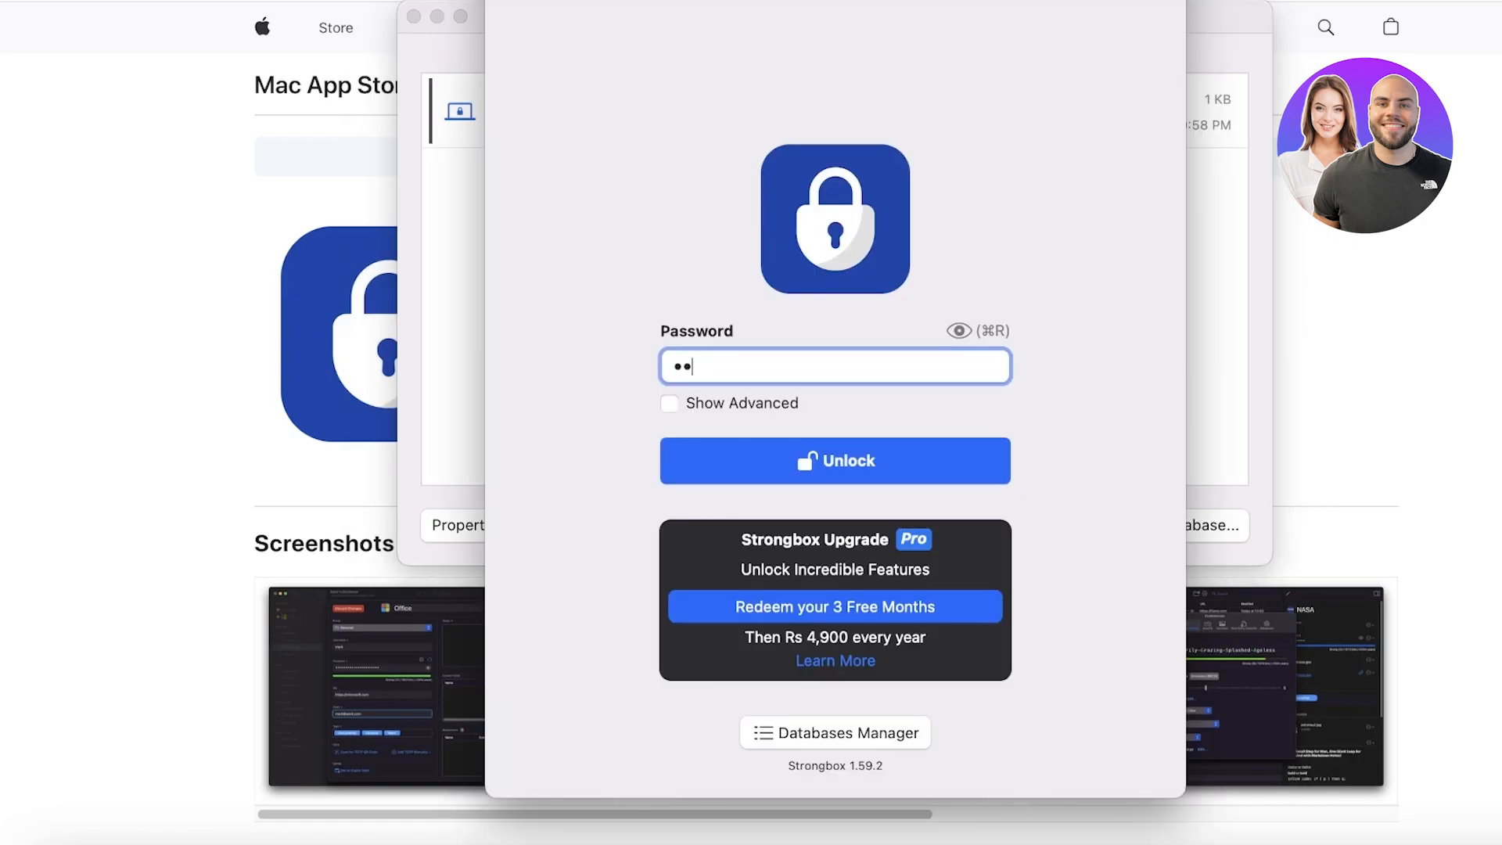
text(••••••••••••••••)
key(Return)
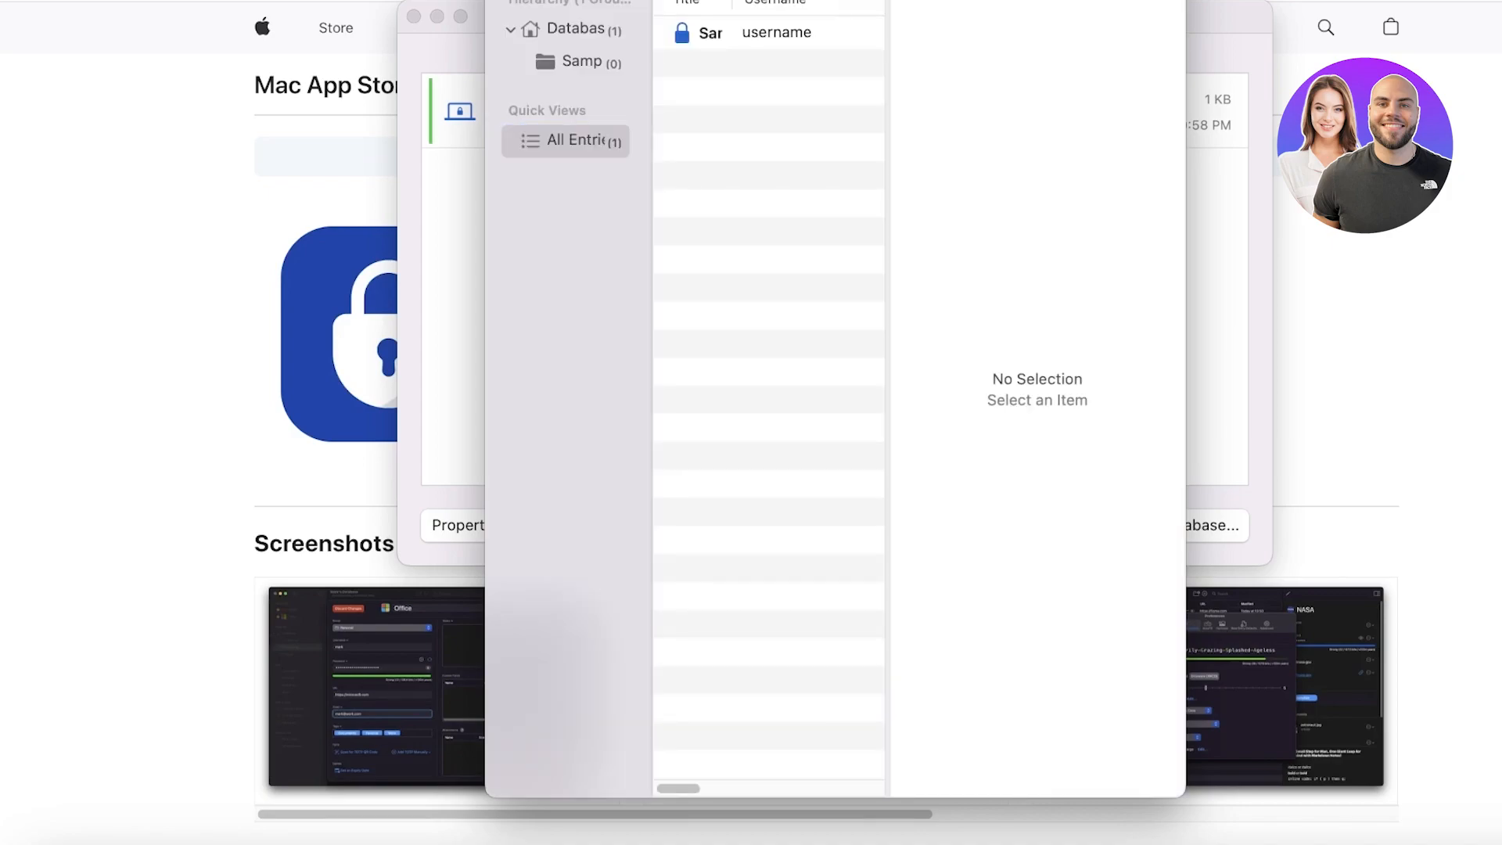
Step: Widen the entry list to show the URL column and collapse Quick Views
drag(888, 143, 1434, 119)
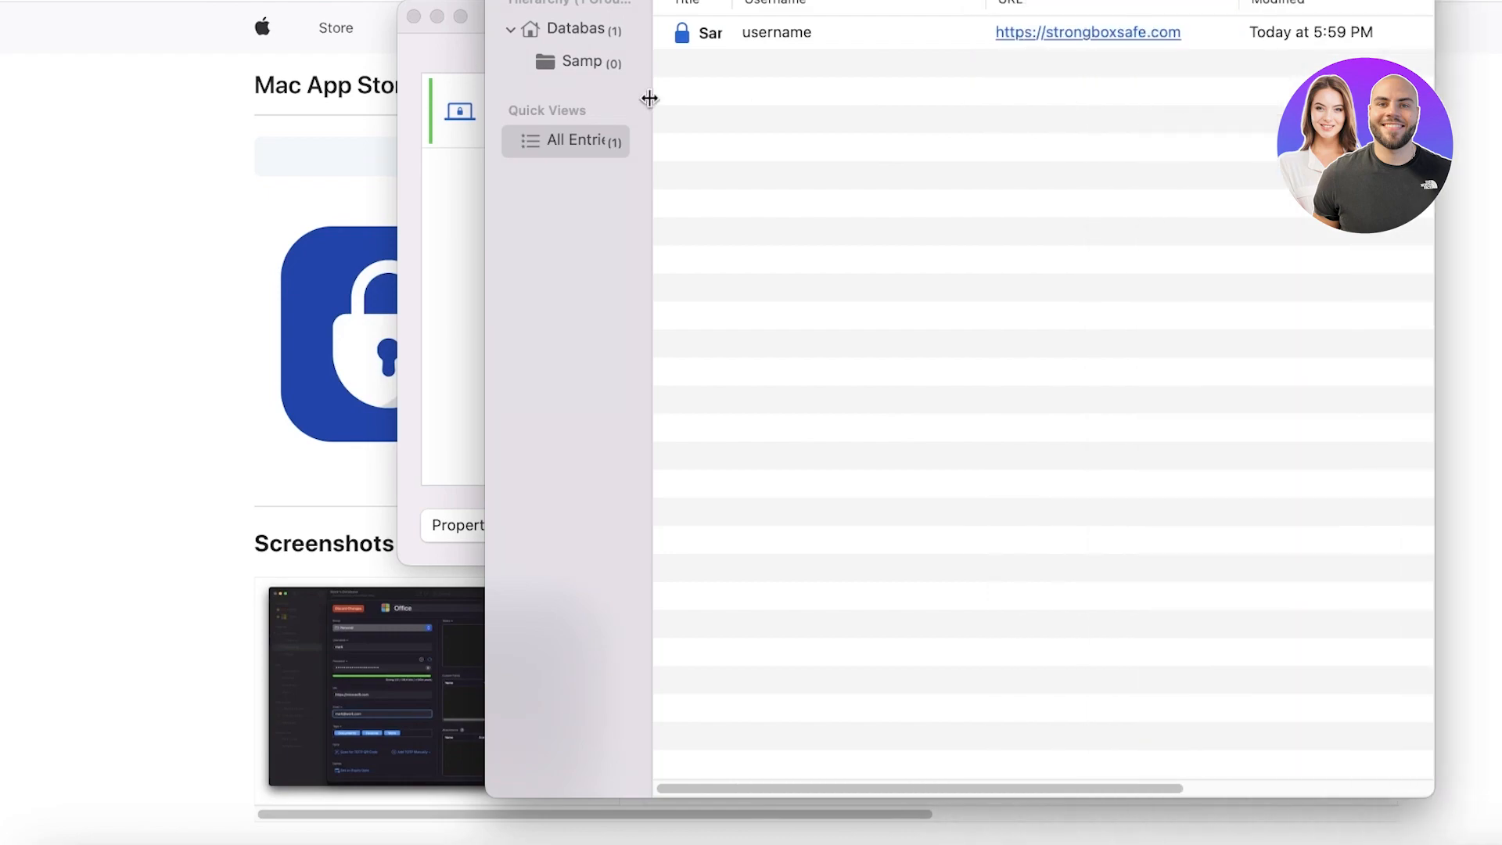
click(620, 110)
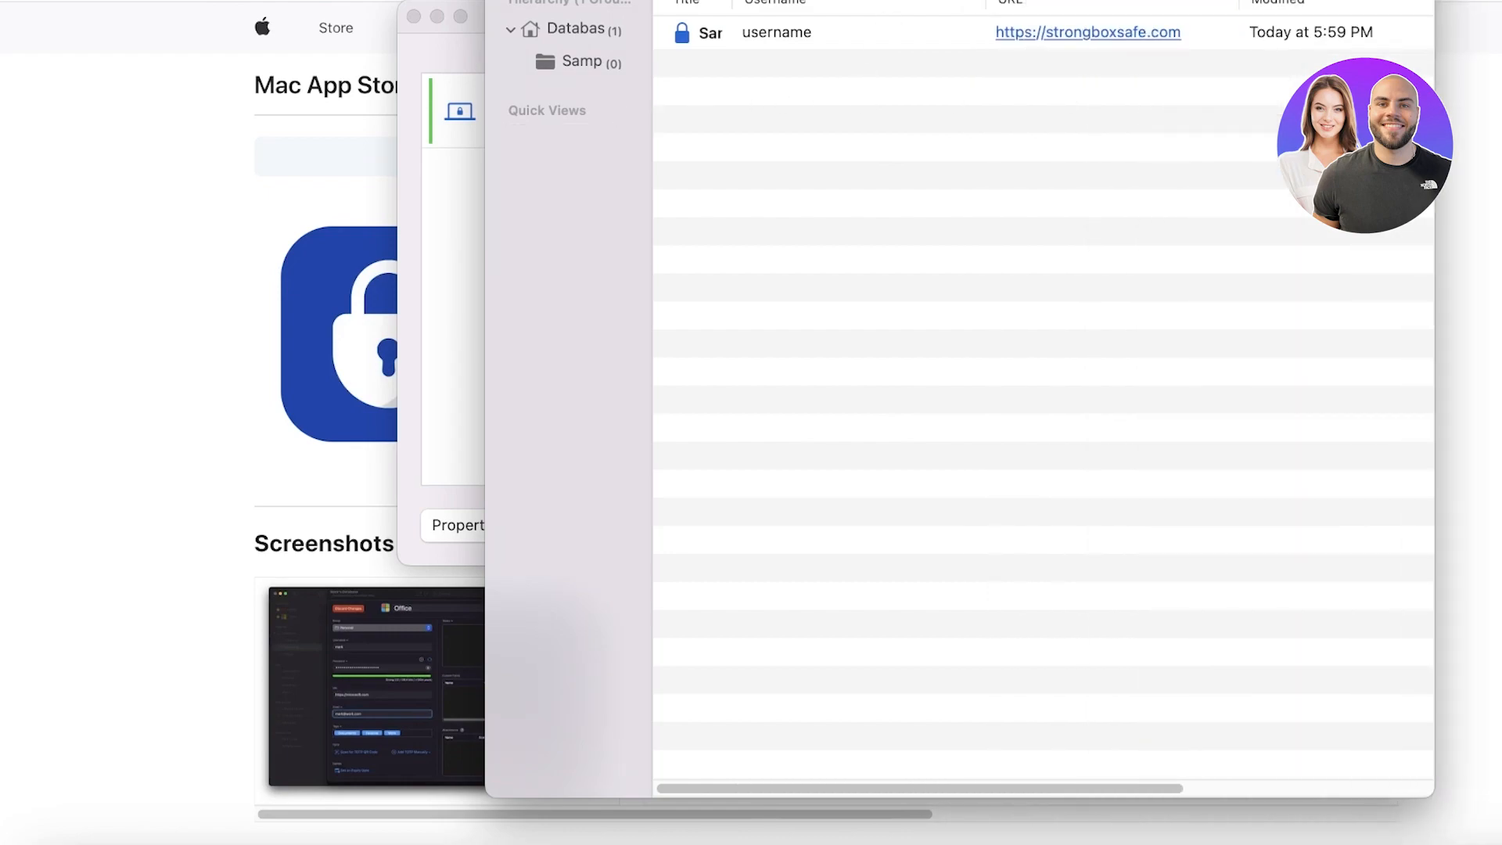
key(super+n)
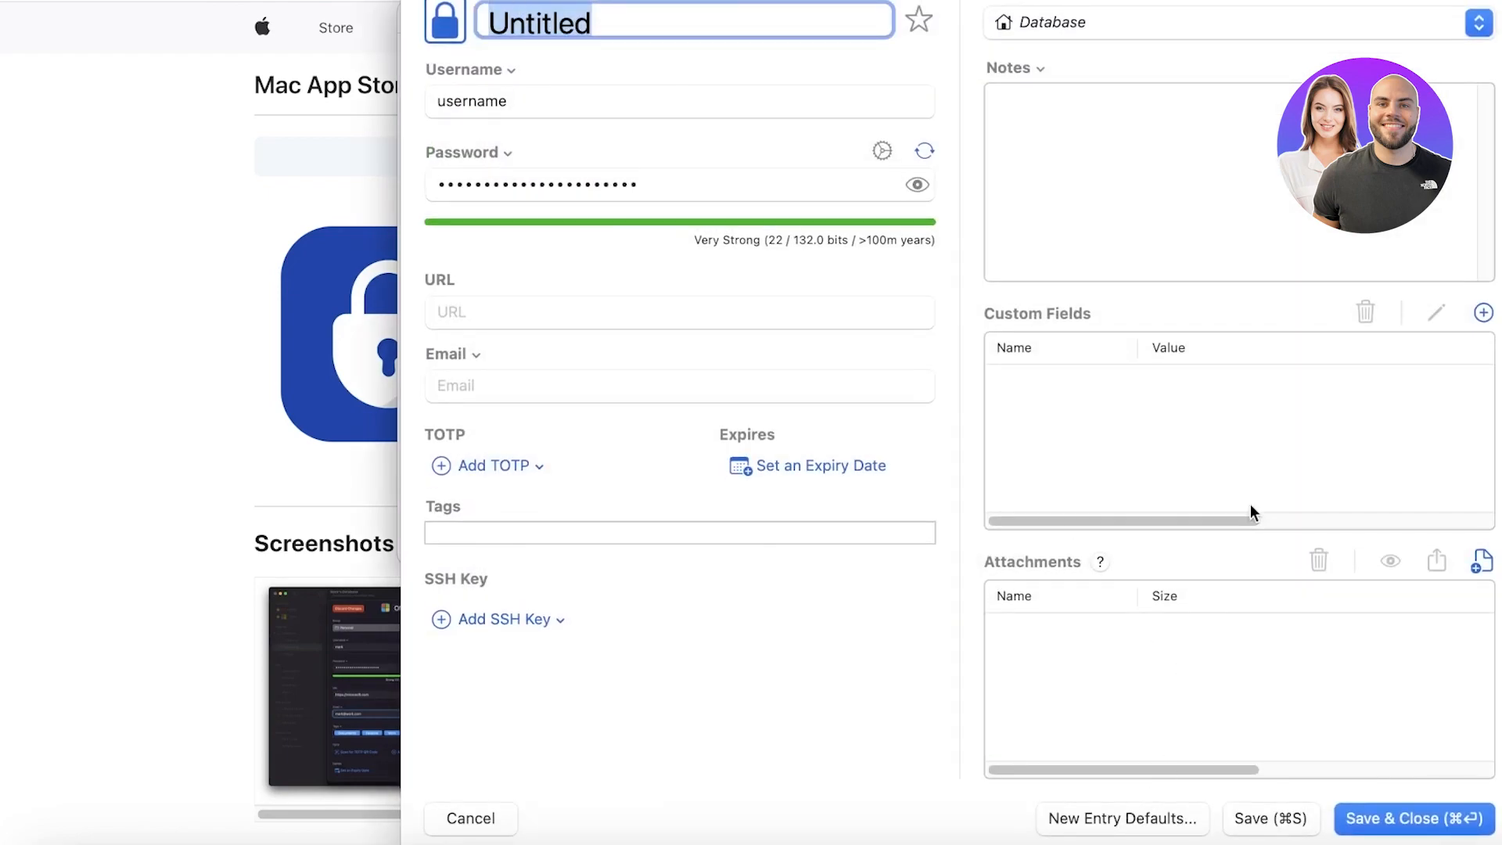
click(470, 818)
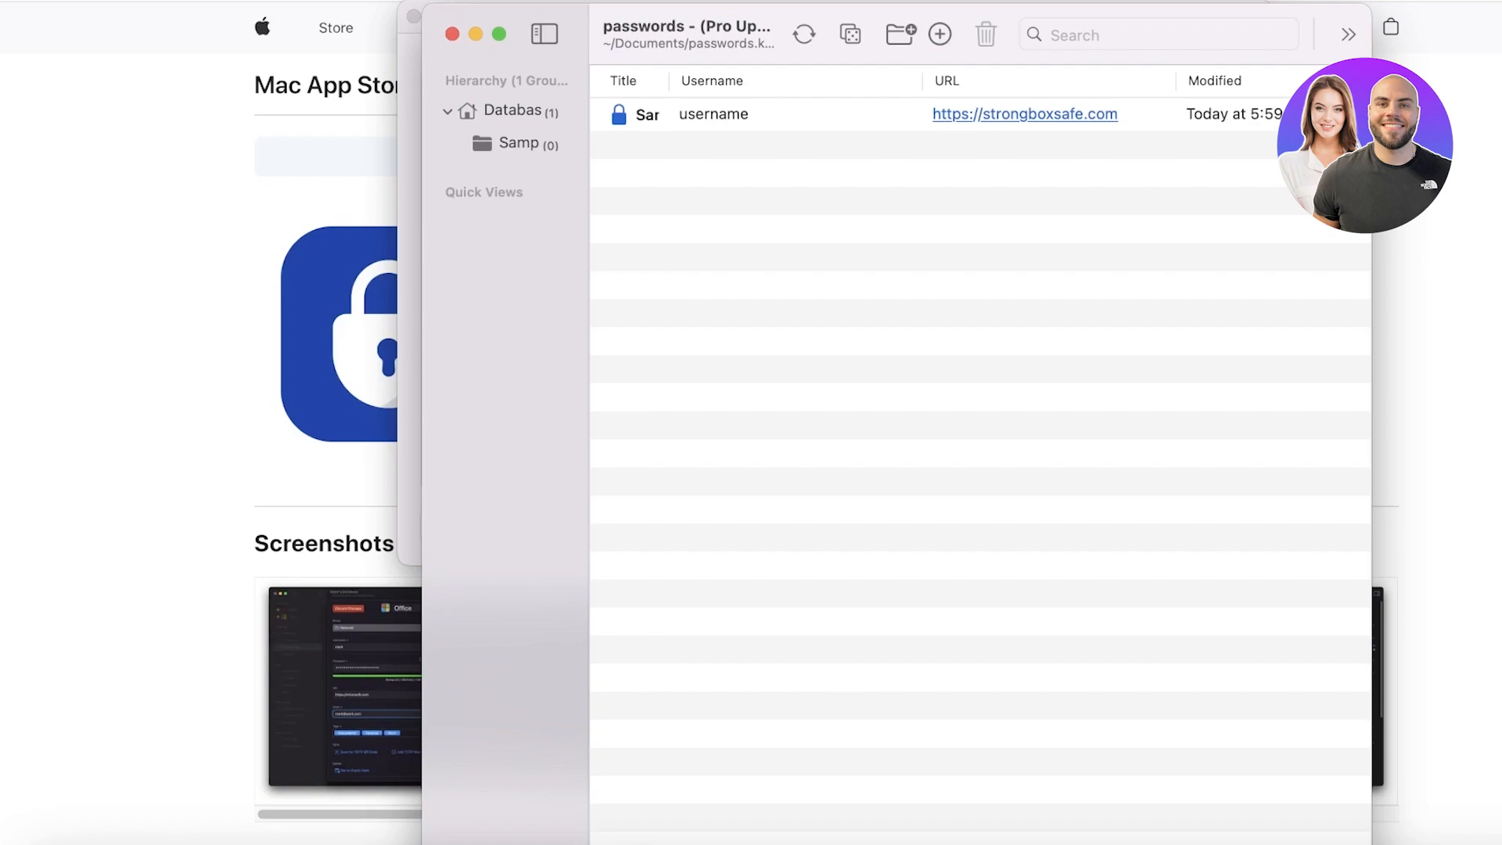
Step: Move and resize the database window to fill the whole screen
drag(1371, 844, 1501, 844)
drag(1460, 21, 1032, 0)
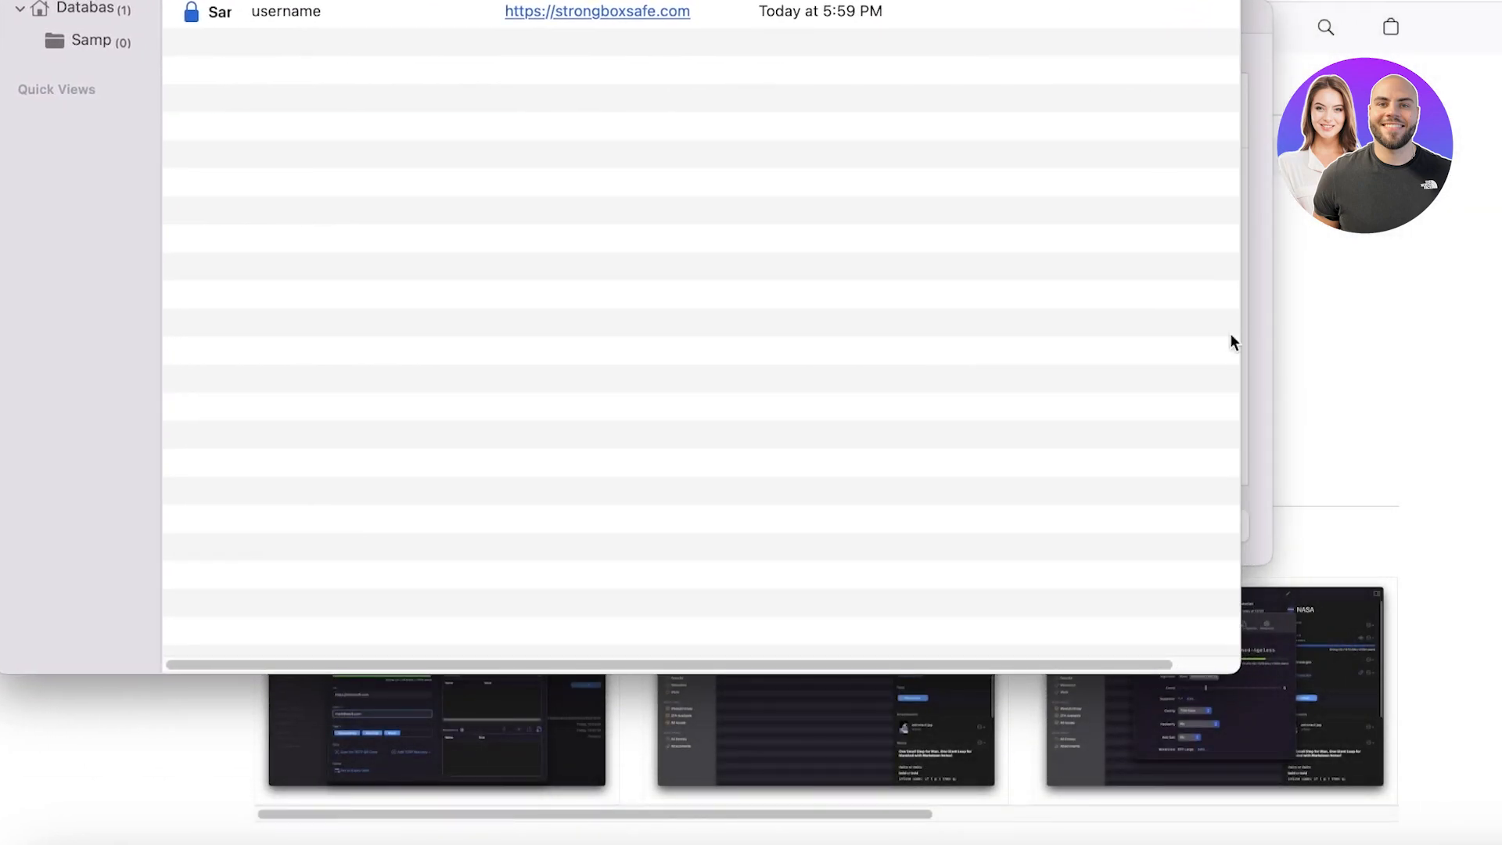
drag(1240, 661, 1501, 844)
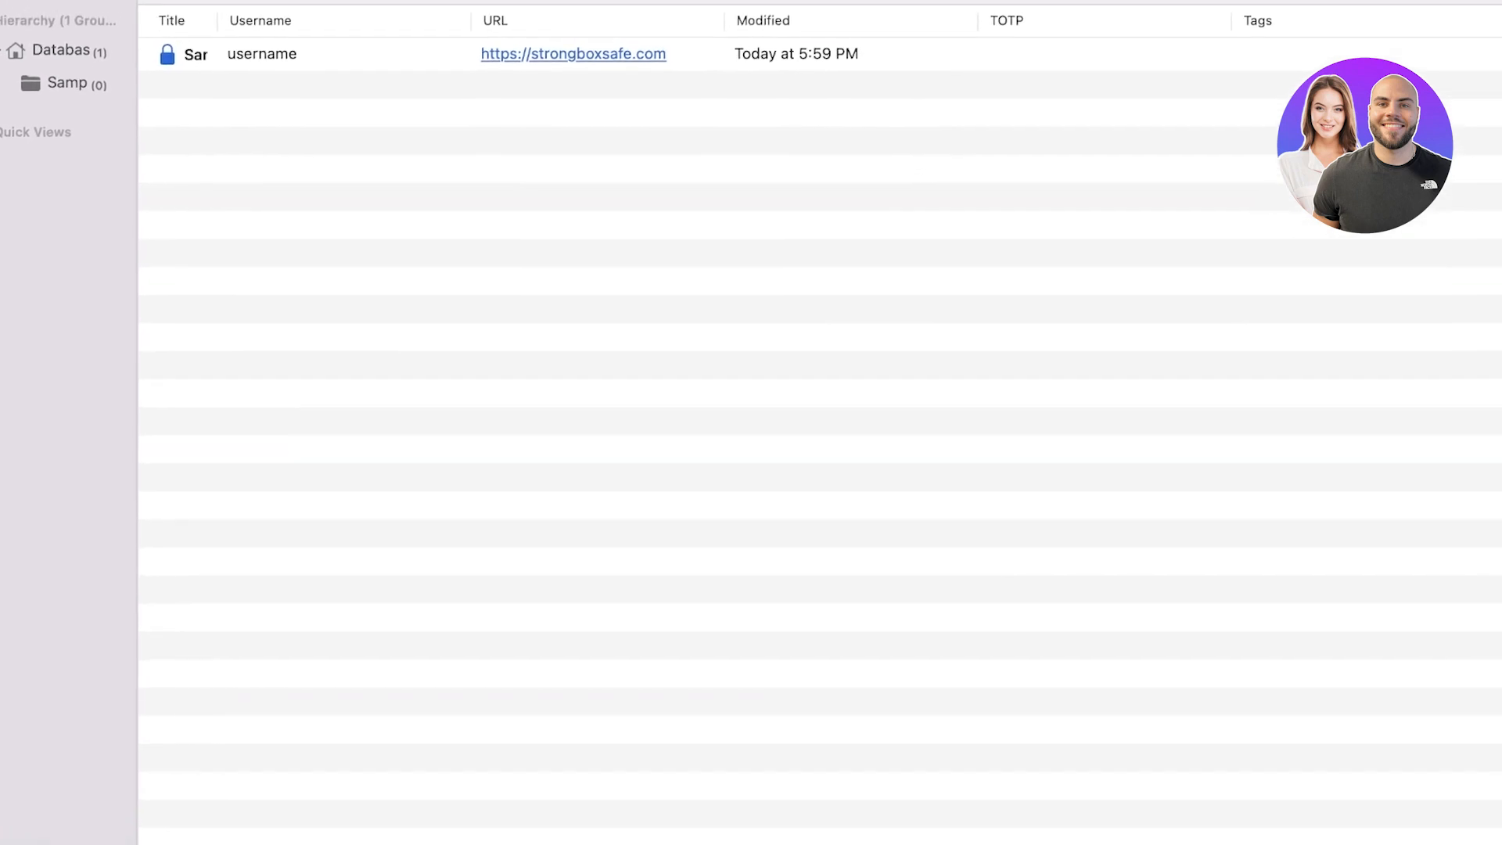
Step: Try the password generator's Diceware and letter-case options, restoring Basic with both cases
click(1021, 27)
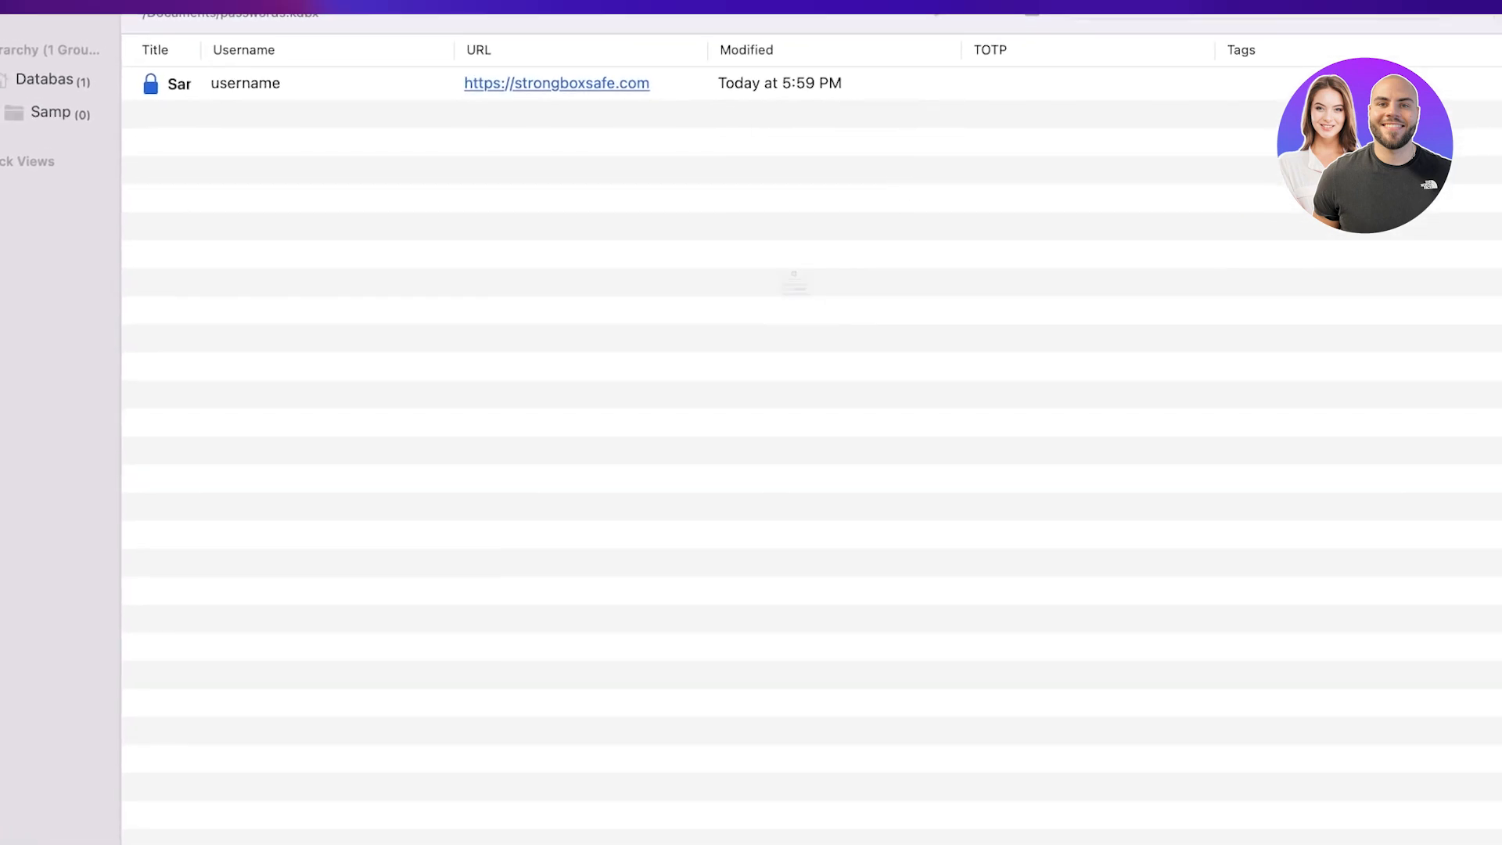
click(745, 412)
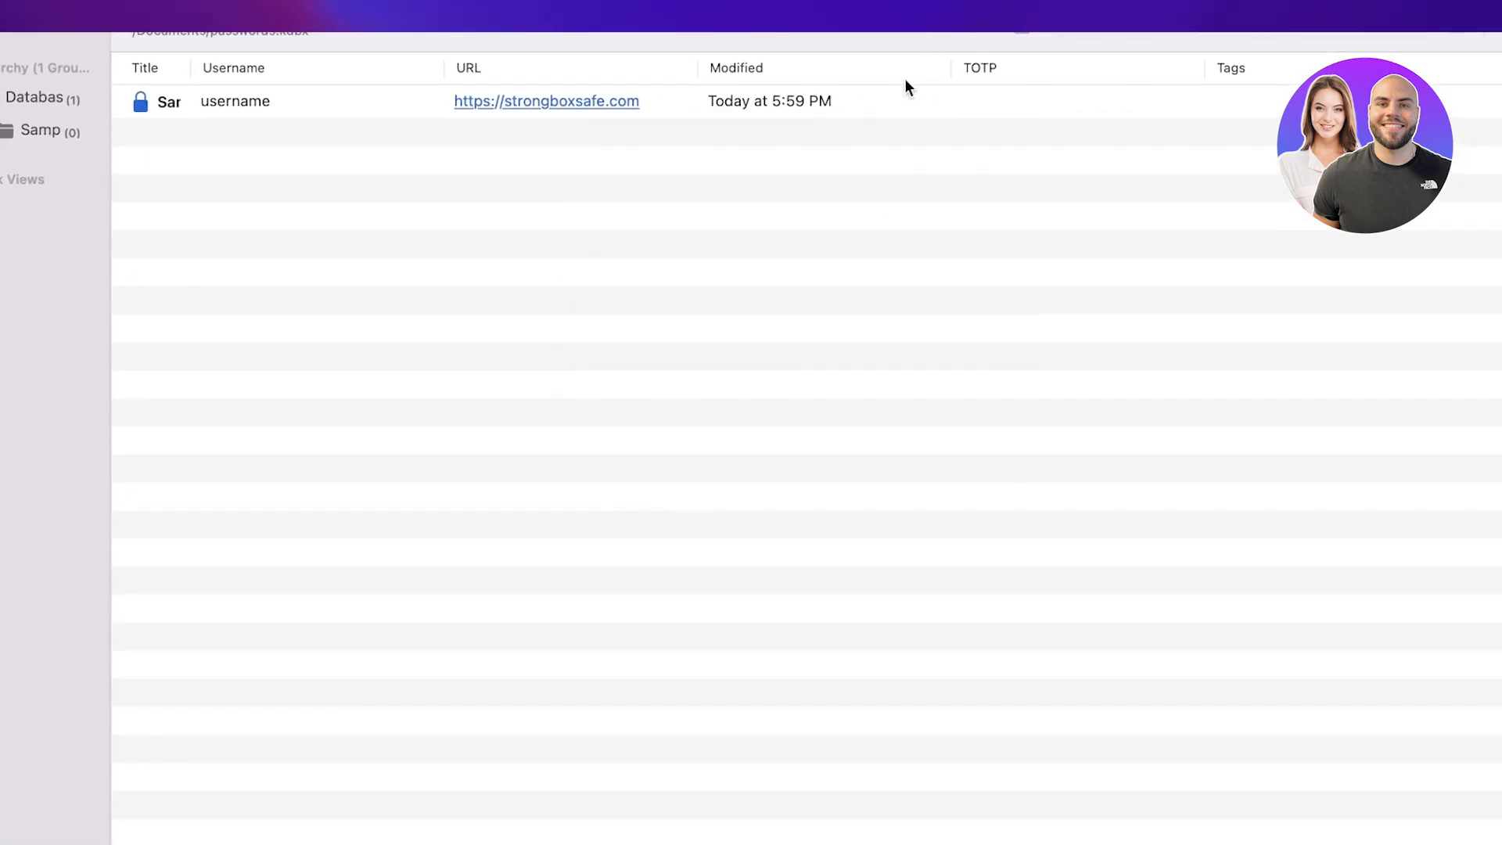
click(892, 34)
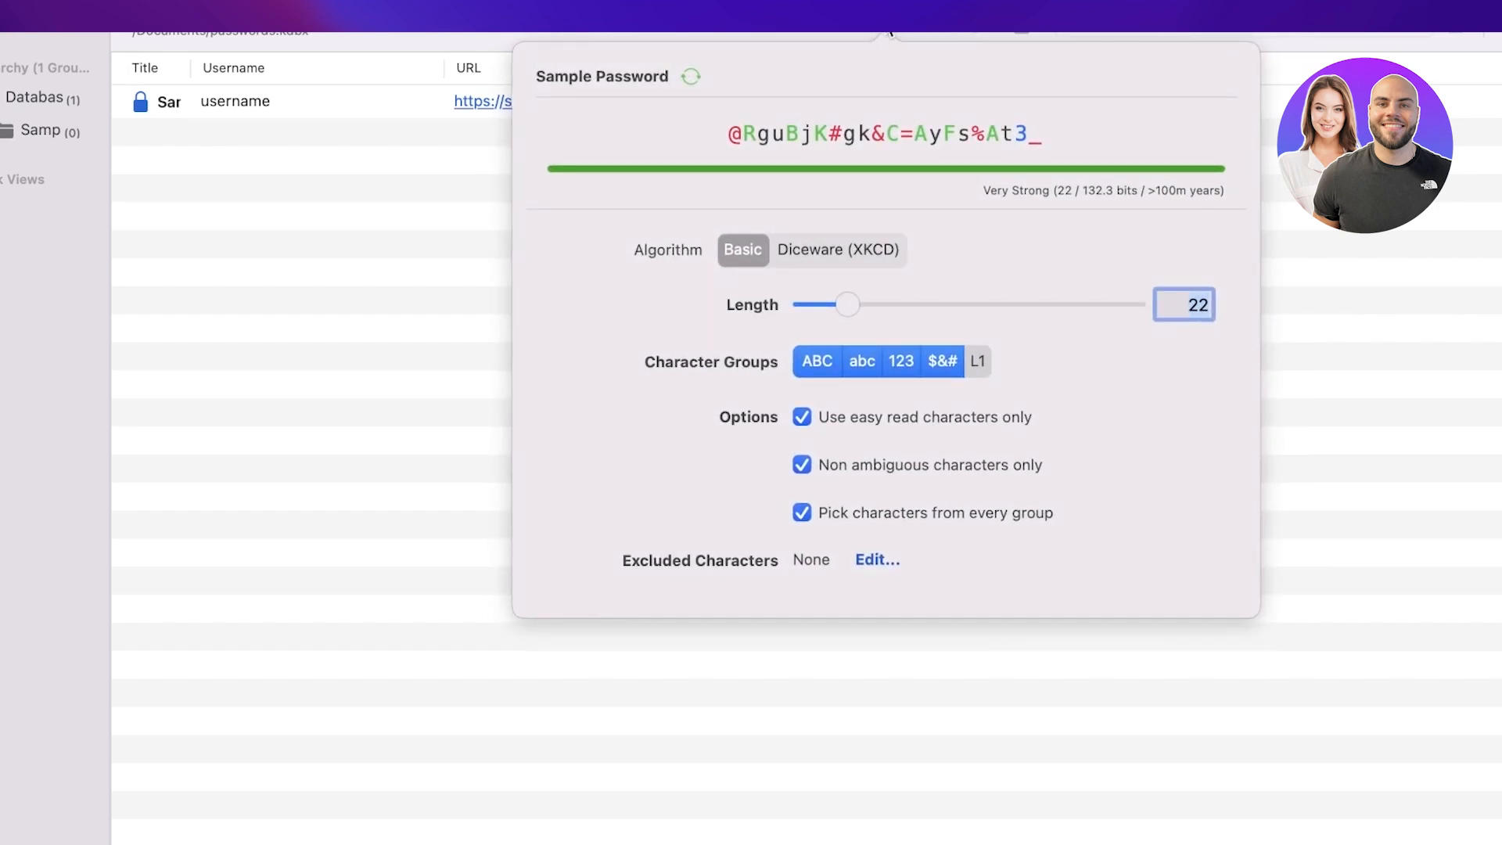
mouse_move(842, 308)
mouse_down()
mouse_move(1150, 301)
mouse_move(799, 330)
mouse_move(835, 326)
mouse_up()
click(831, 247)
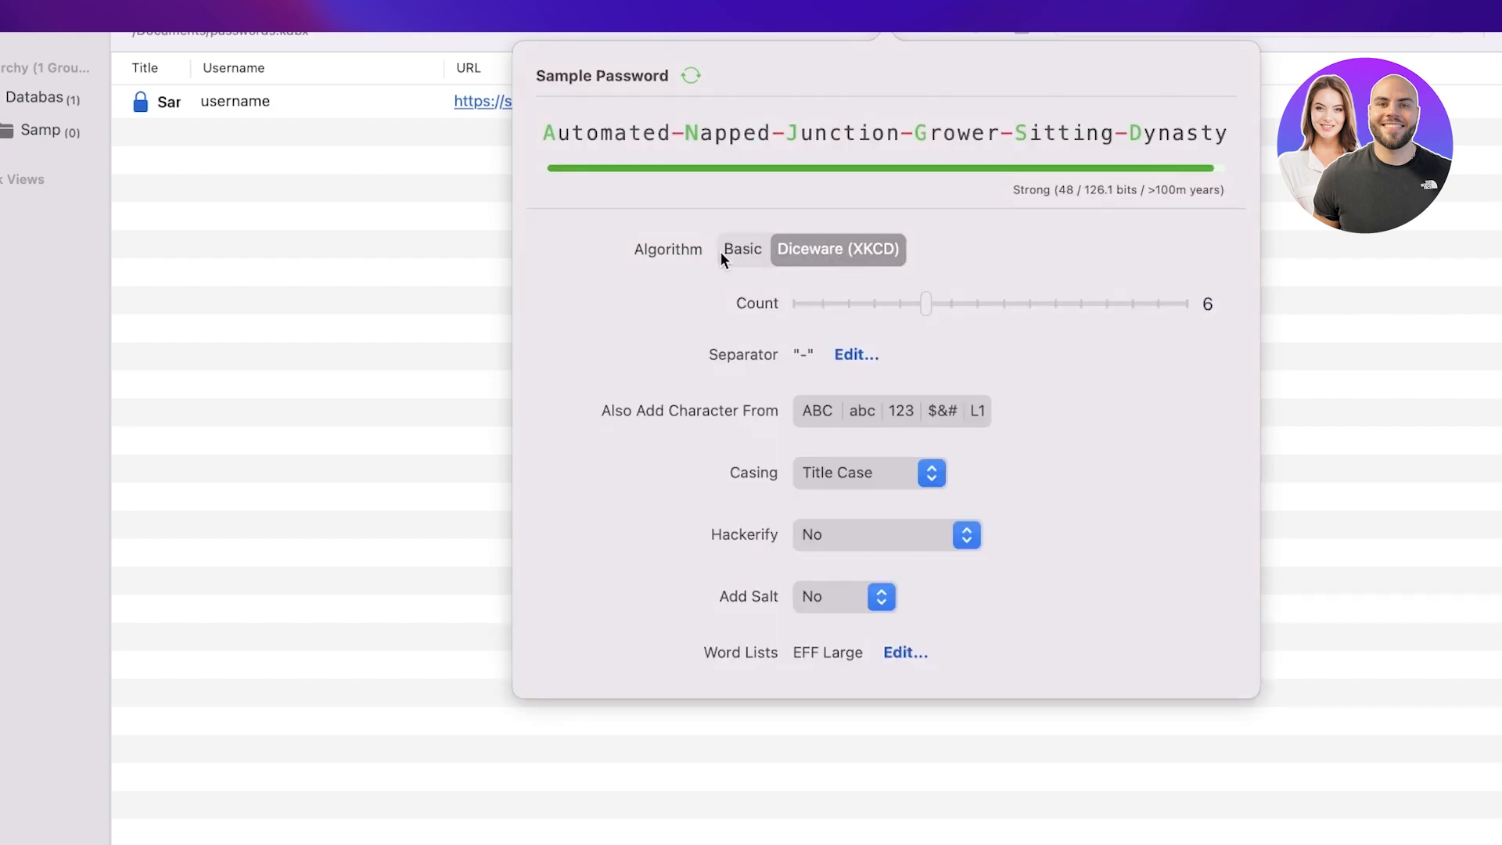
click(739, 247)
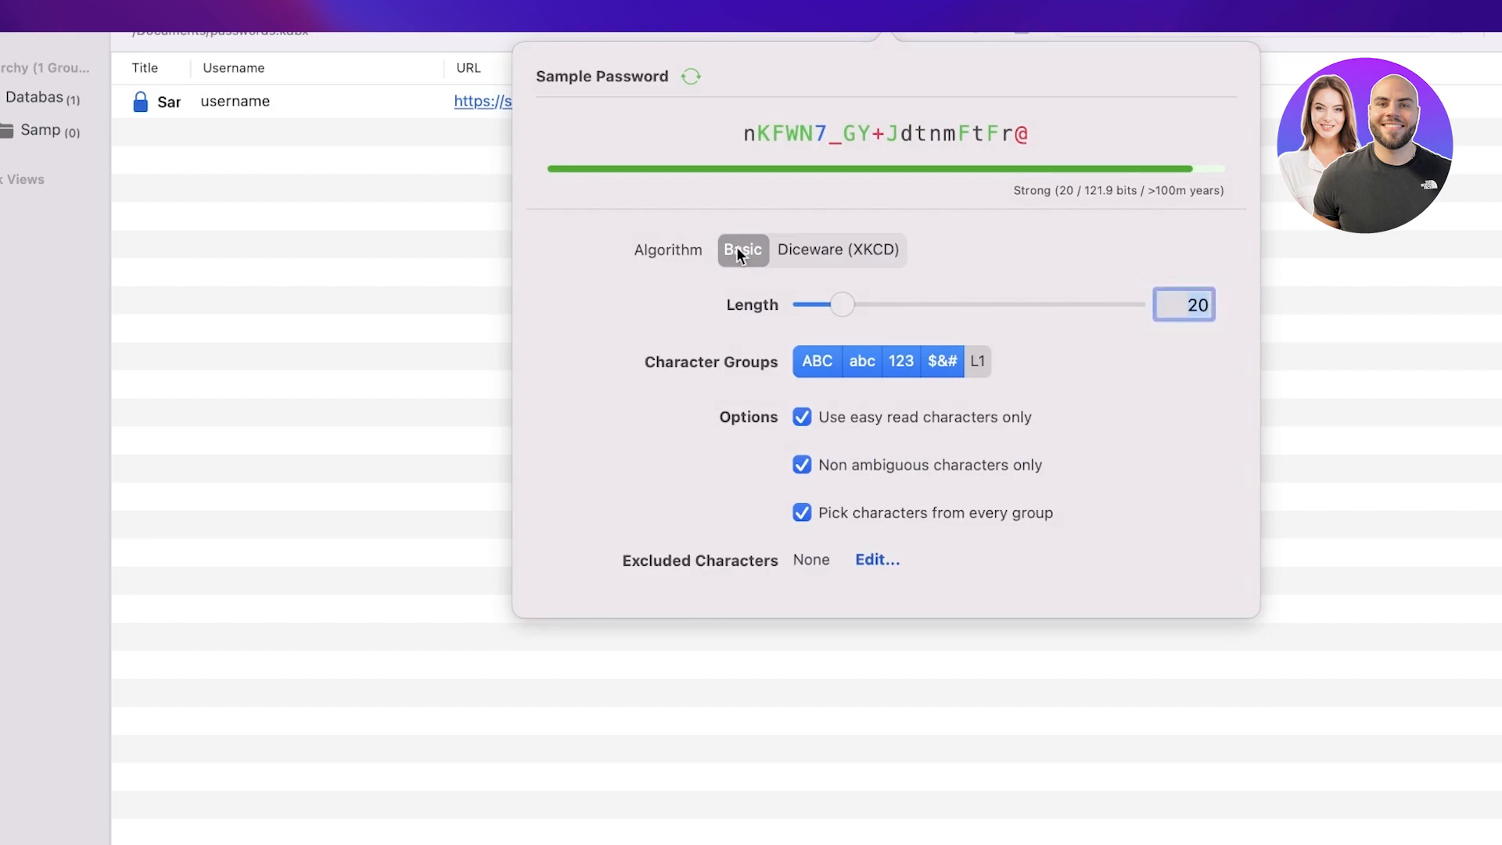
click(823, 361)
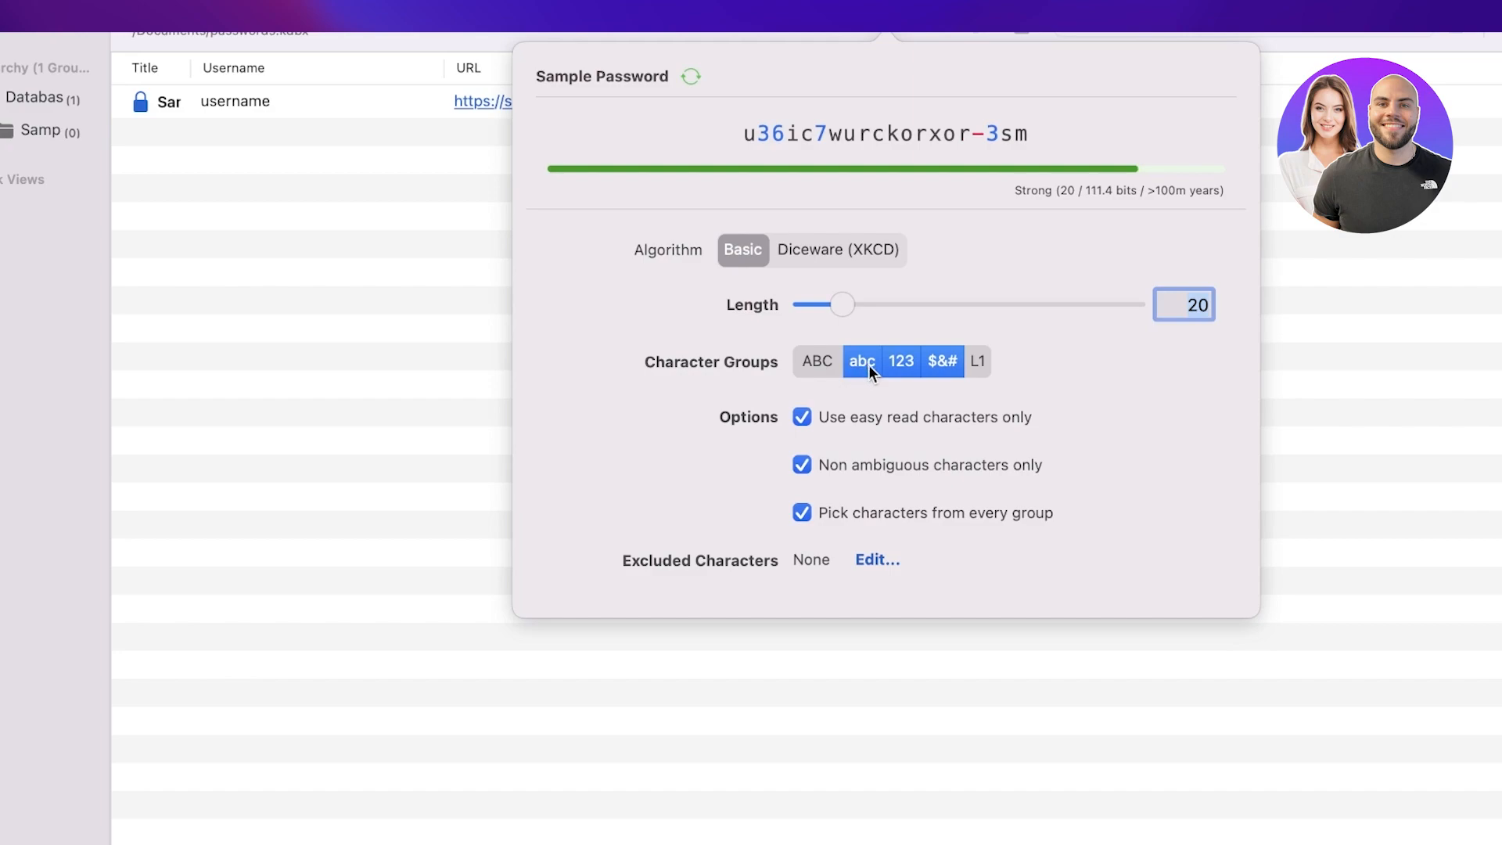
click(862, 364)
click(805, 366)
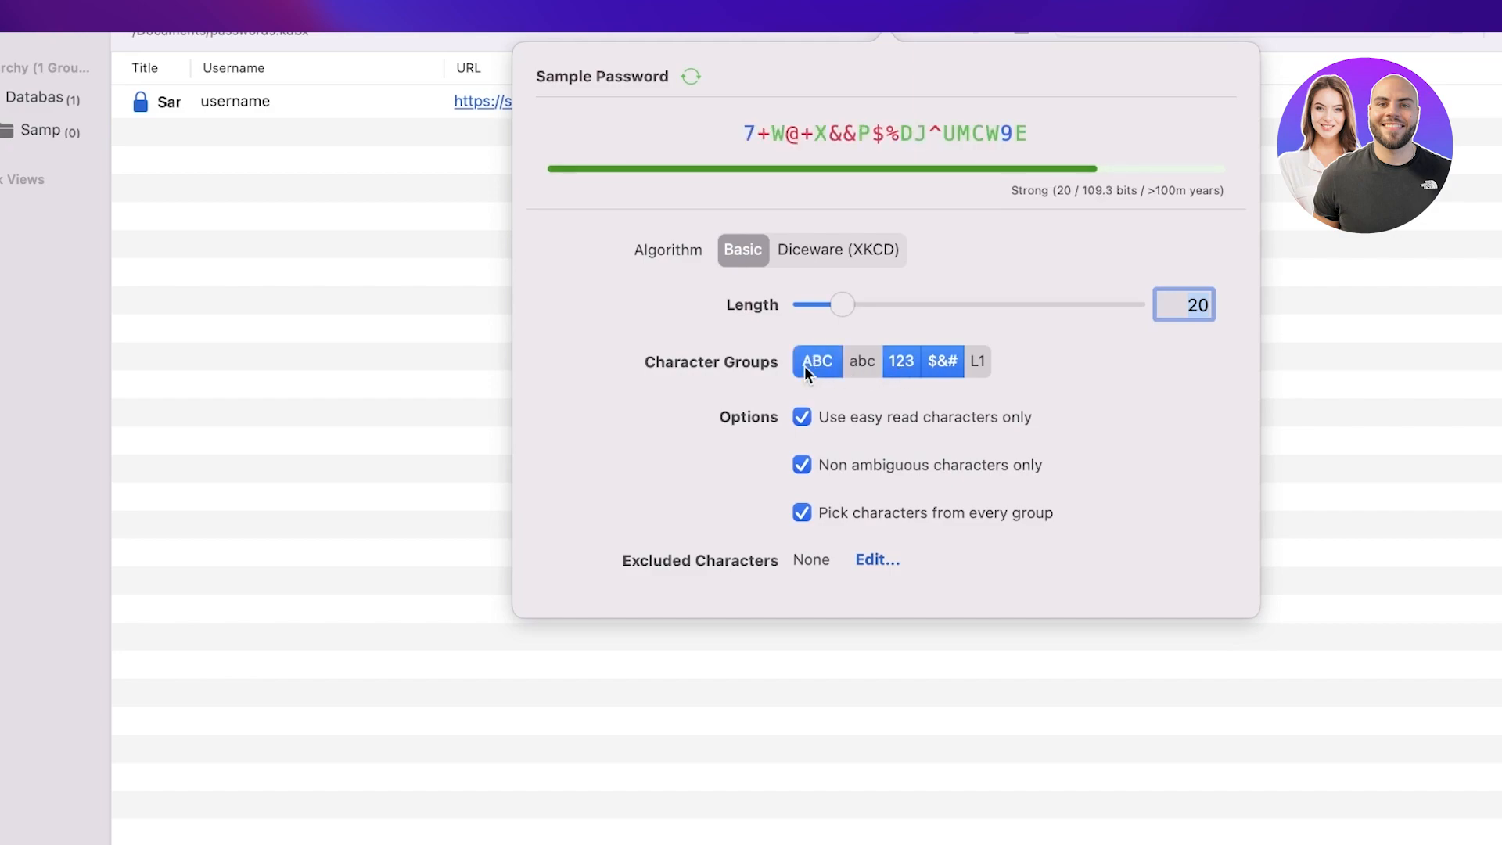
click(854, 363)
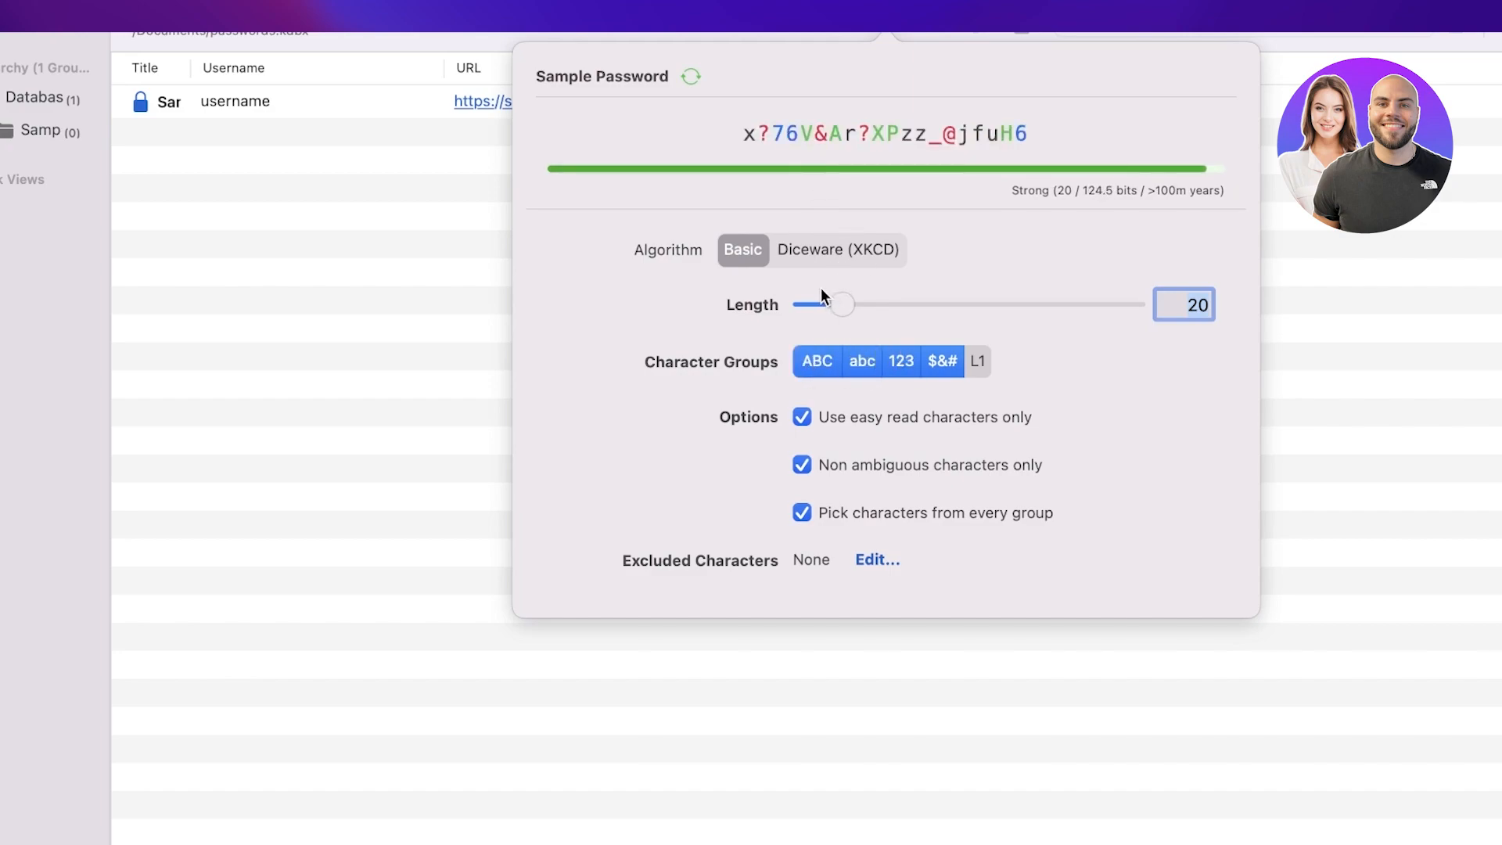
Step: Shorten generated passwords to 8 characters, close the generator, and sync the database
drag(831, 298, 798, 302)
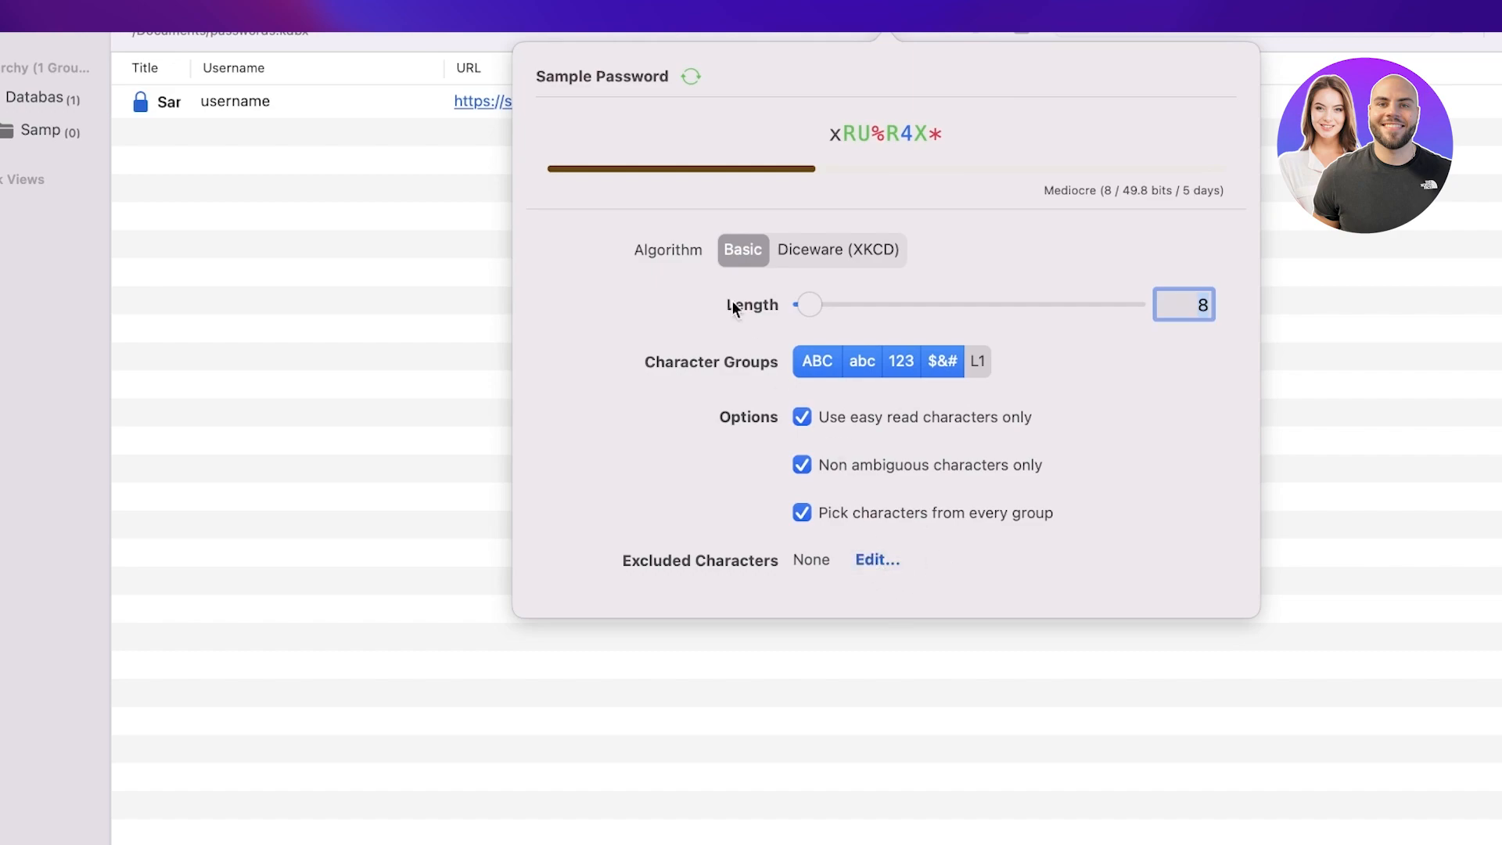
click(1396, 302)
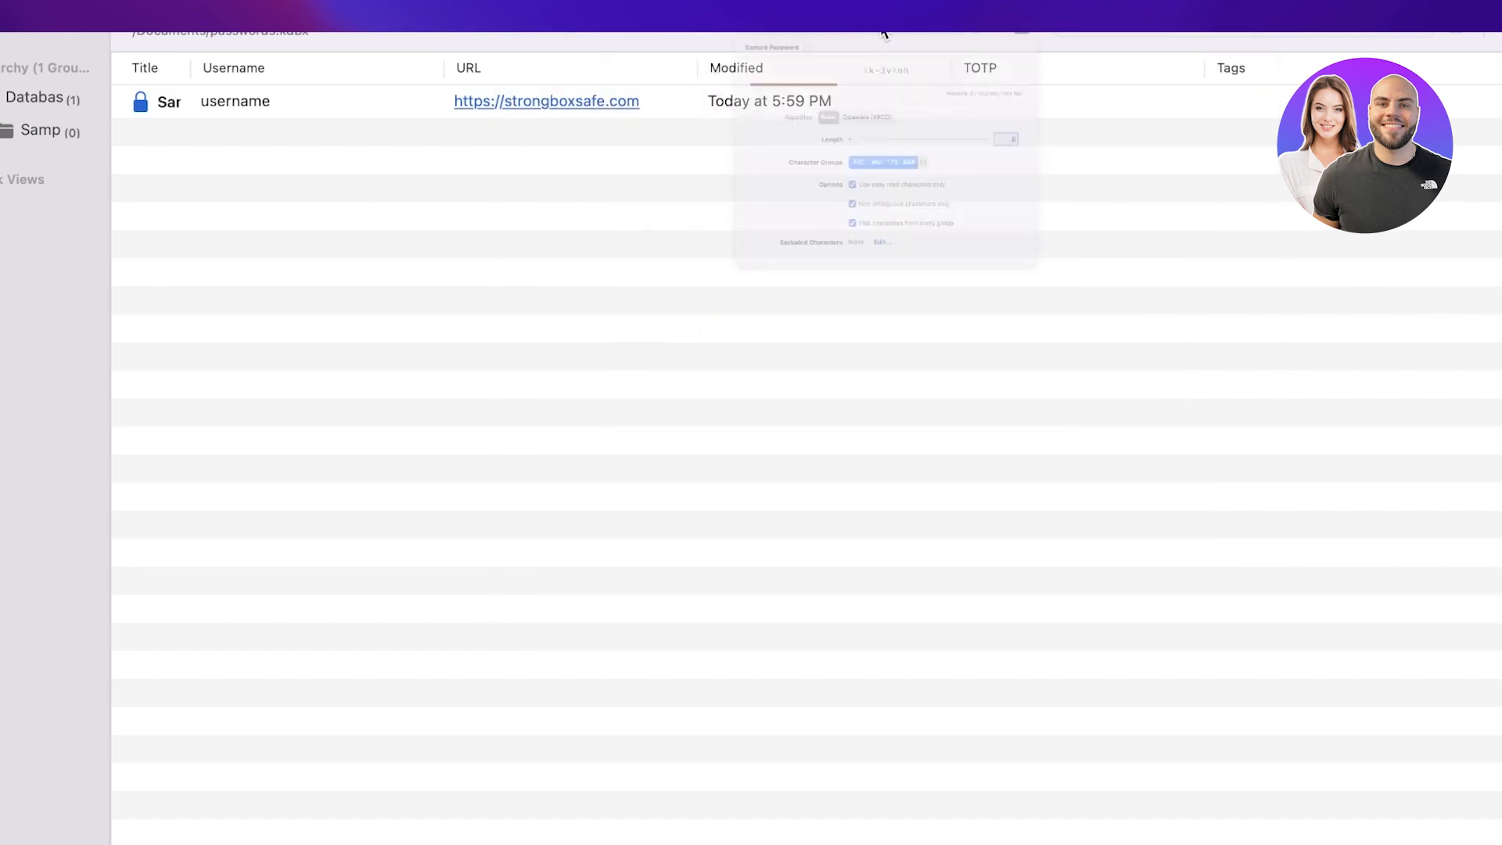
click(885, 31)
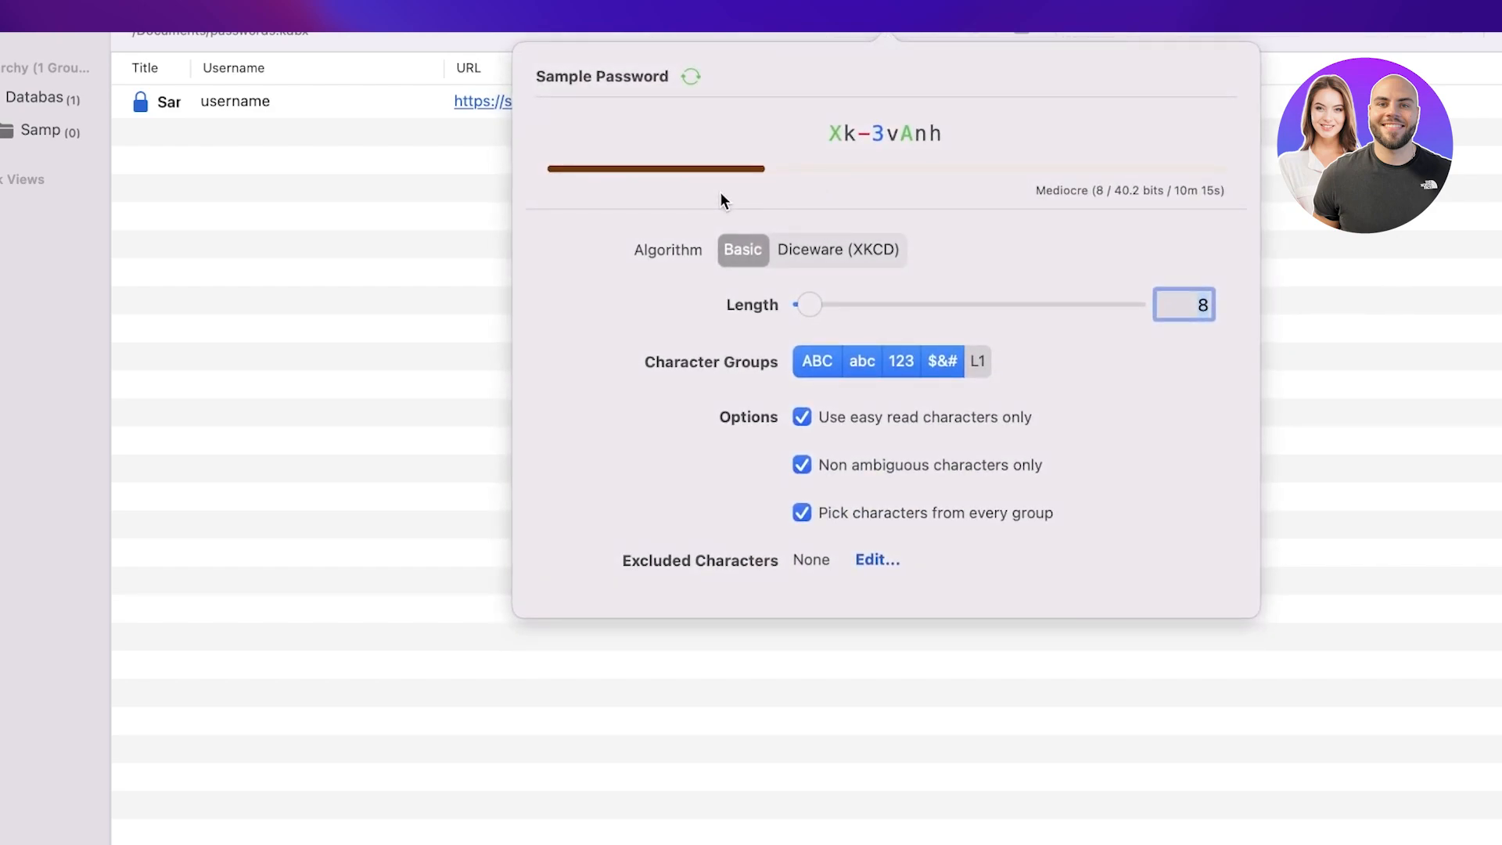
click(449, 238)
click(1345, 28)
click(854, 30)
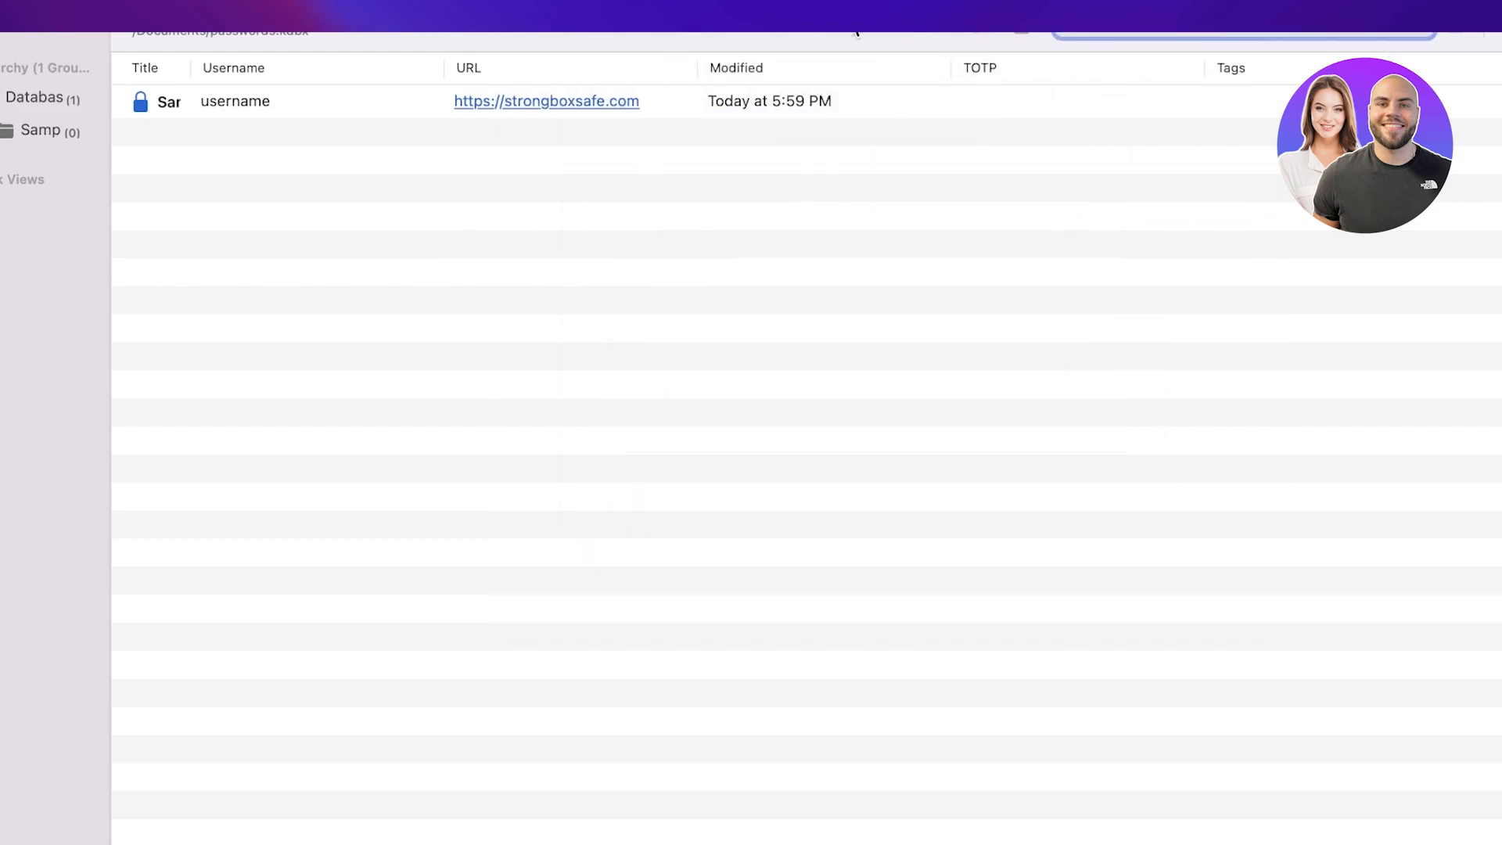
Step: Add a new entry titled Facebook and complete its username as a gmail.com address
click(992, 29)
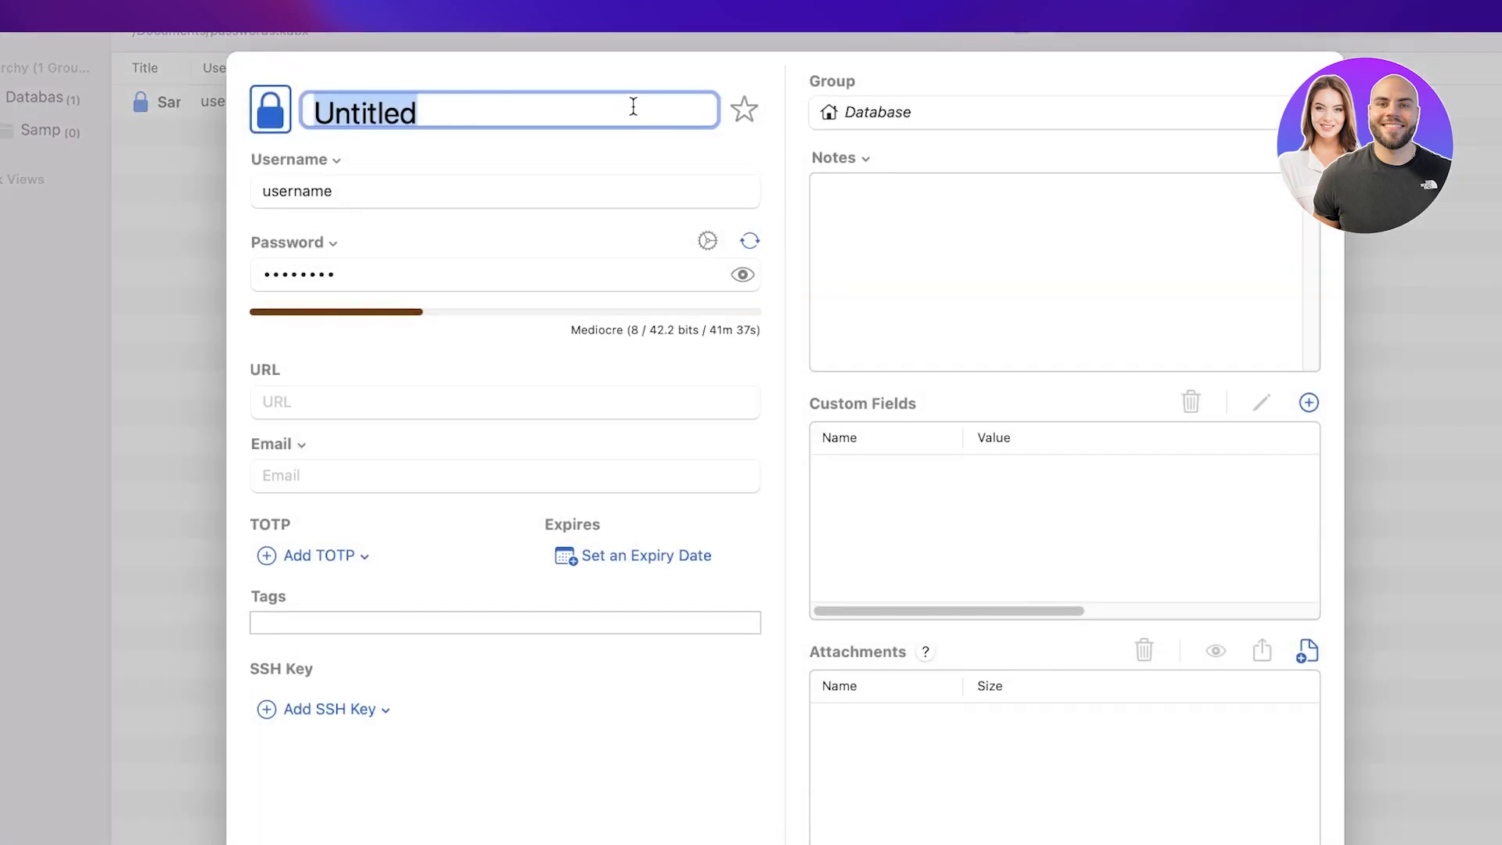
text(Facebook)
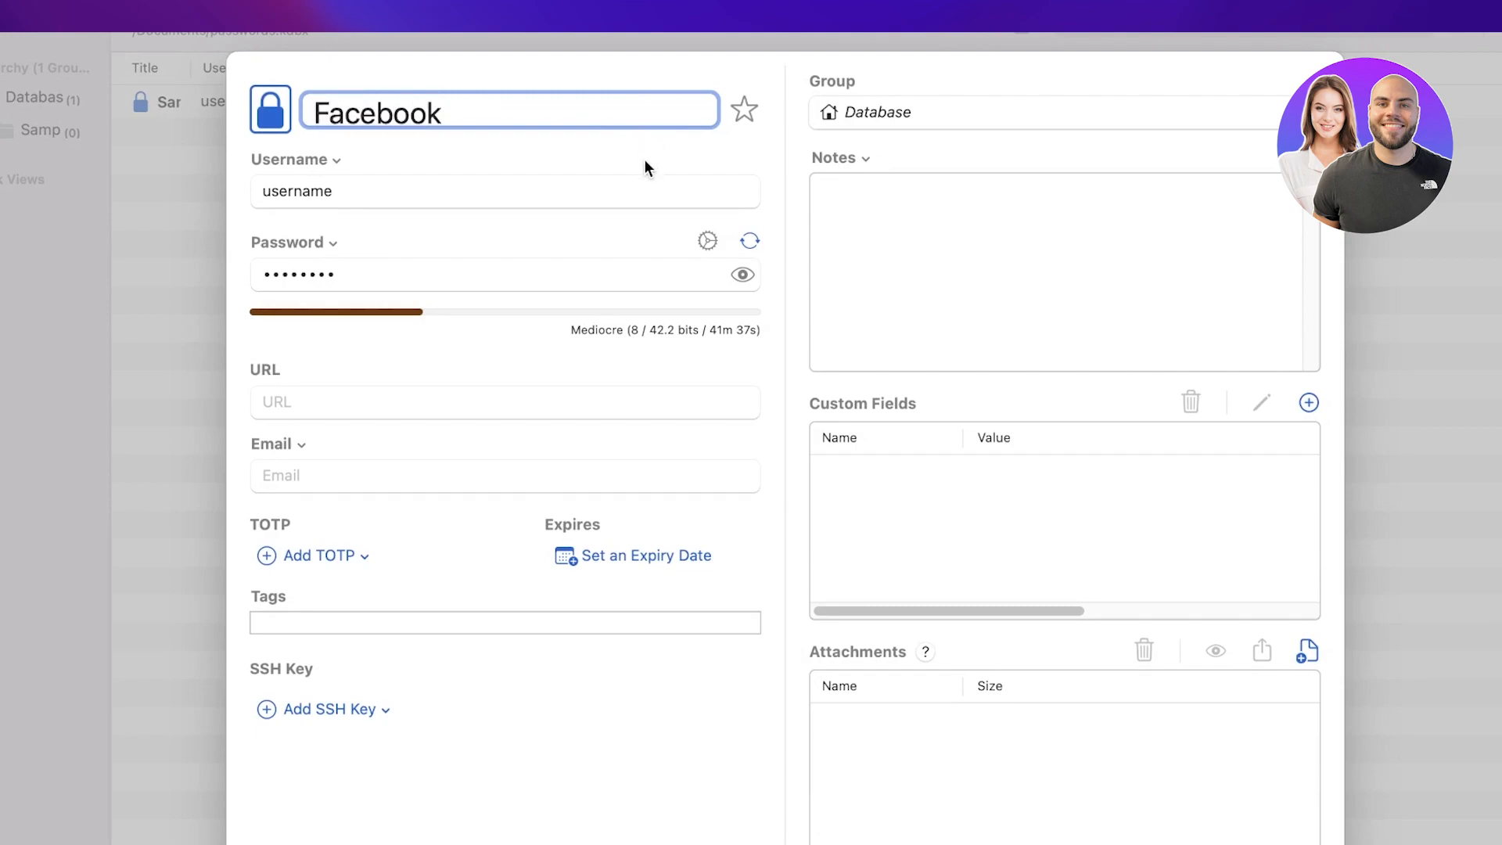
click(603, 194)
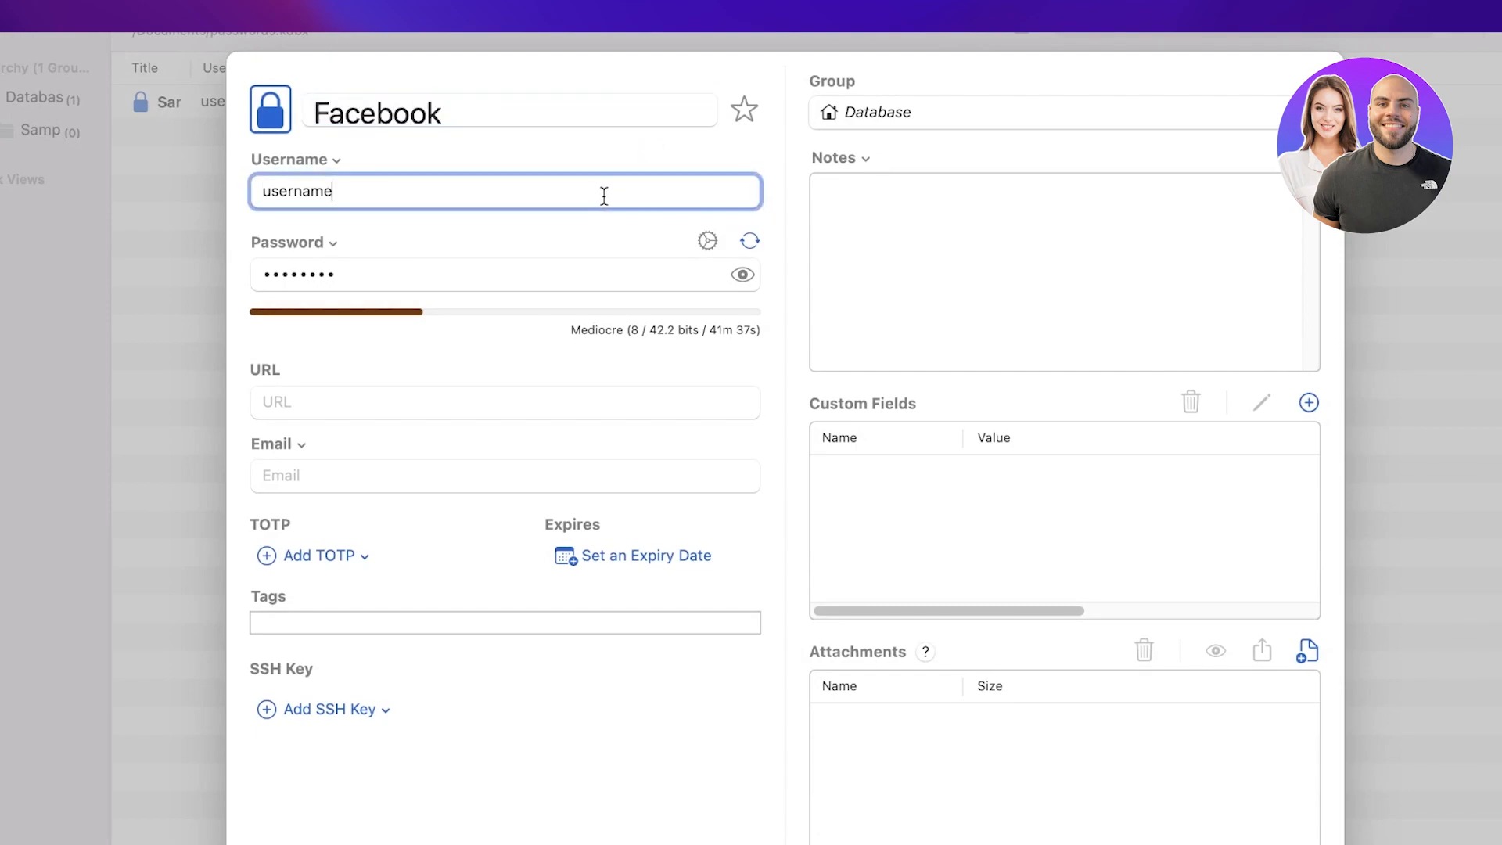
click(603, 194)
text(@gmail.com)
Step: Give the entry a new 9-character password, leave it without an expiry date, and file it in Sample Group
click(551, 274)
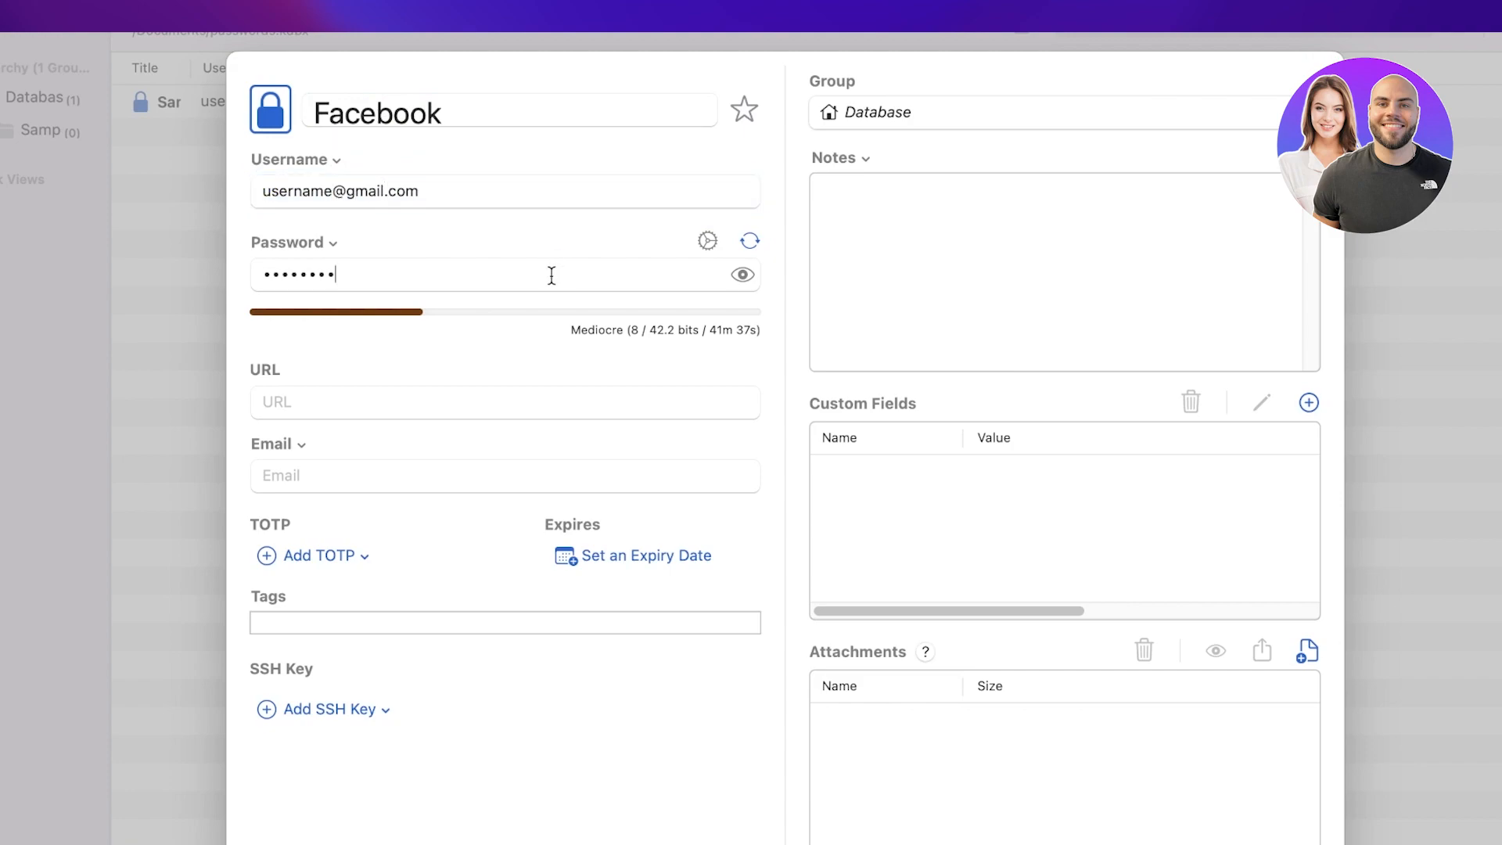
text(•••••••••)
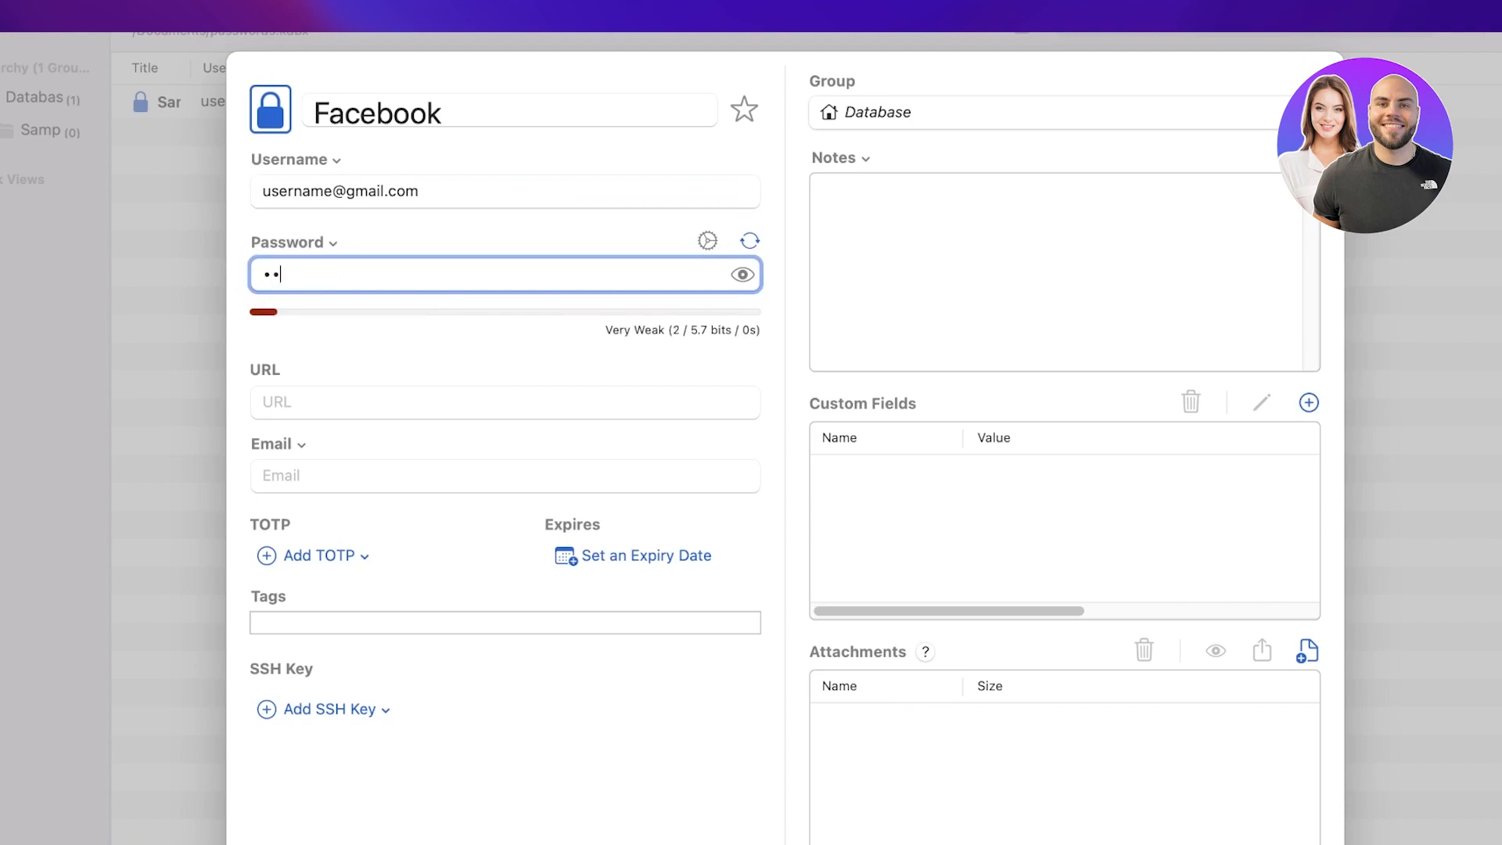
click(468, 417)
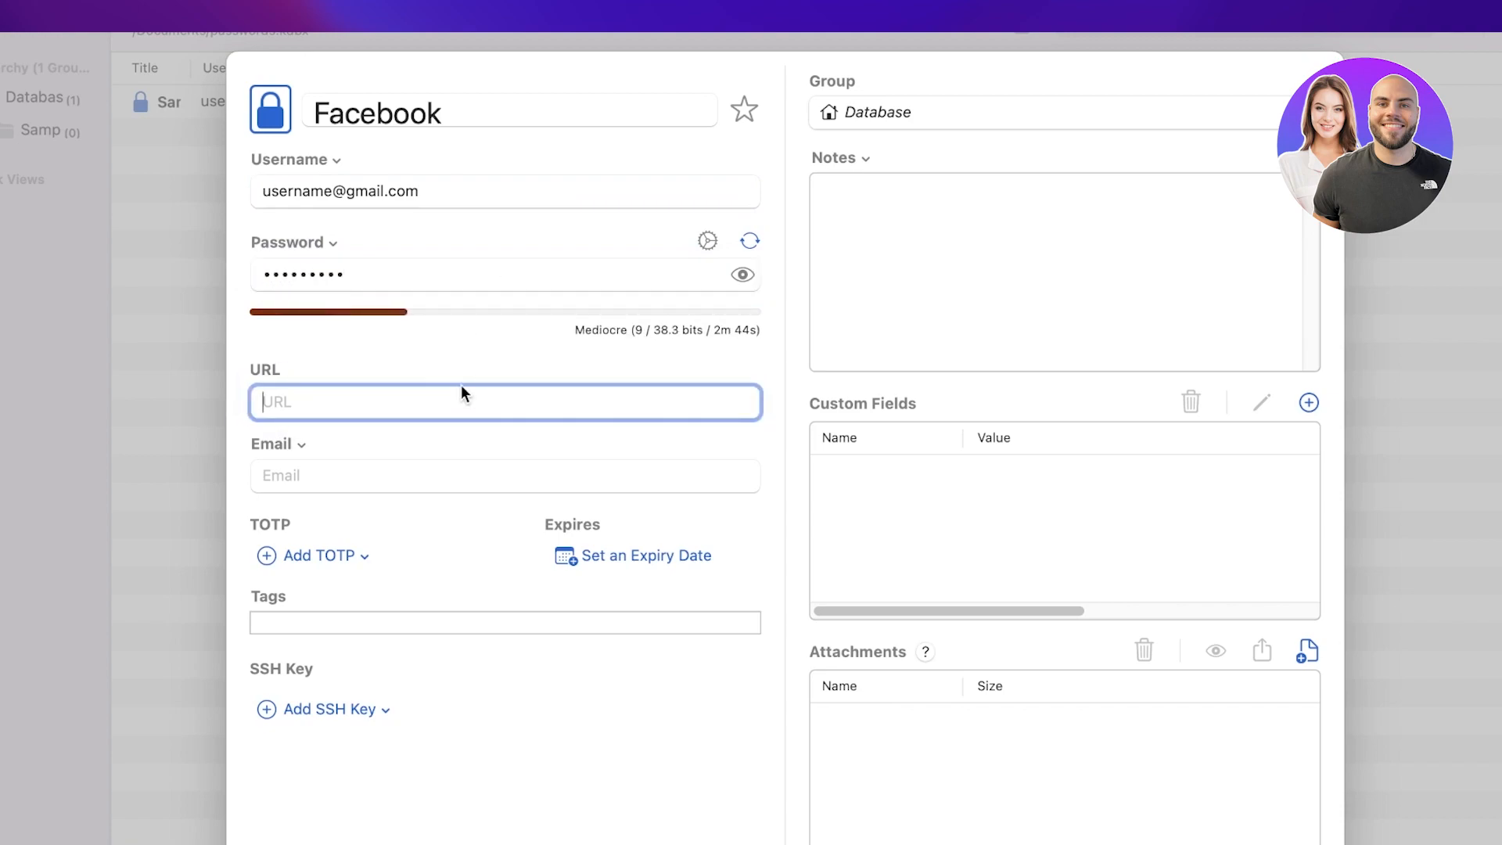
click(337, 478)
click(320, 571)
click(661, 553)
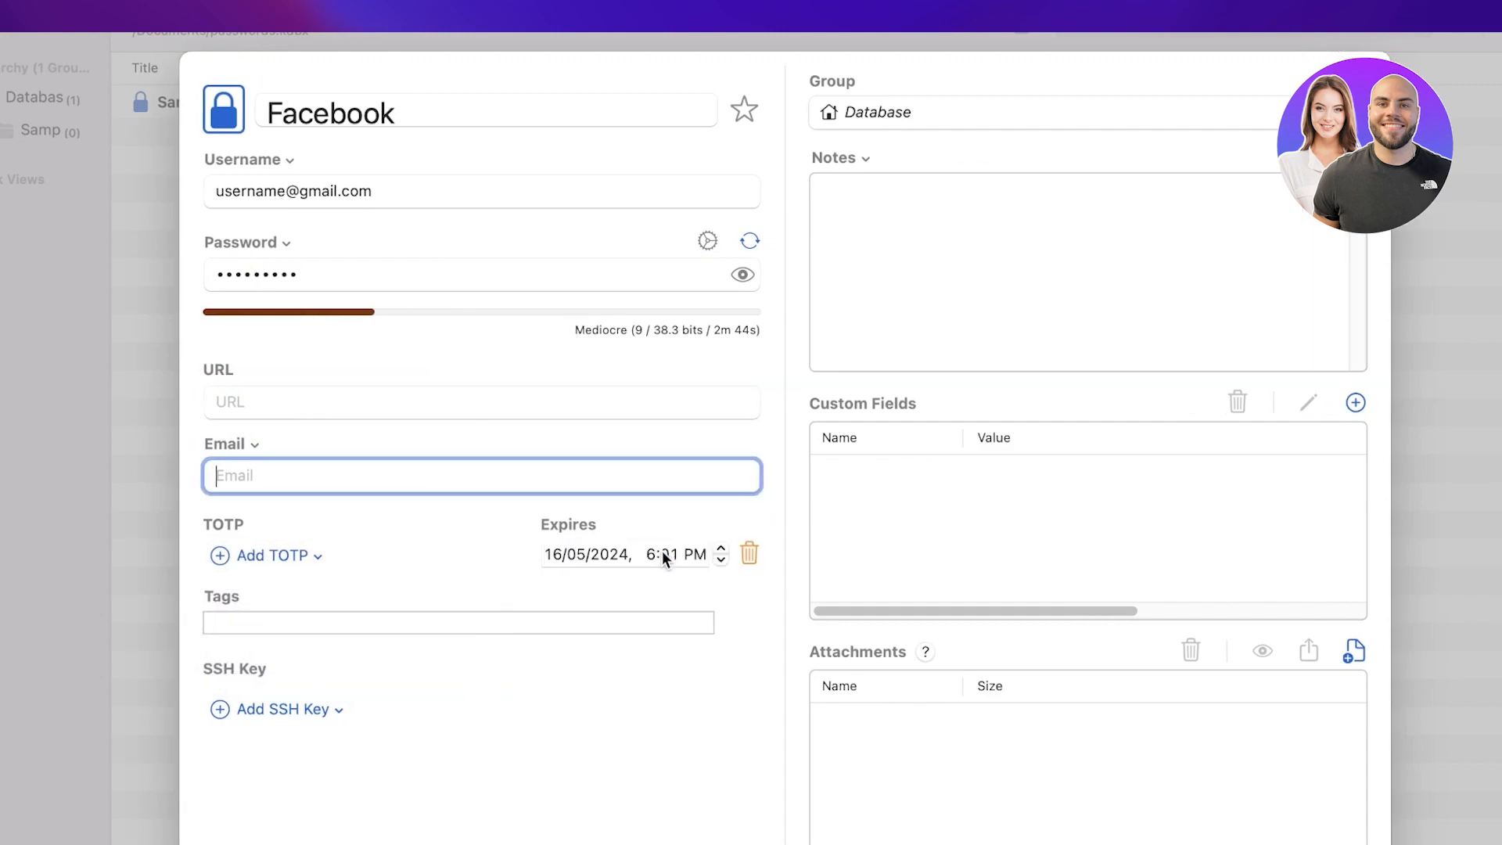
click(749, 553)
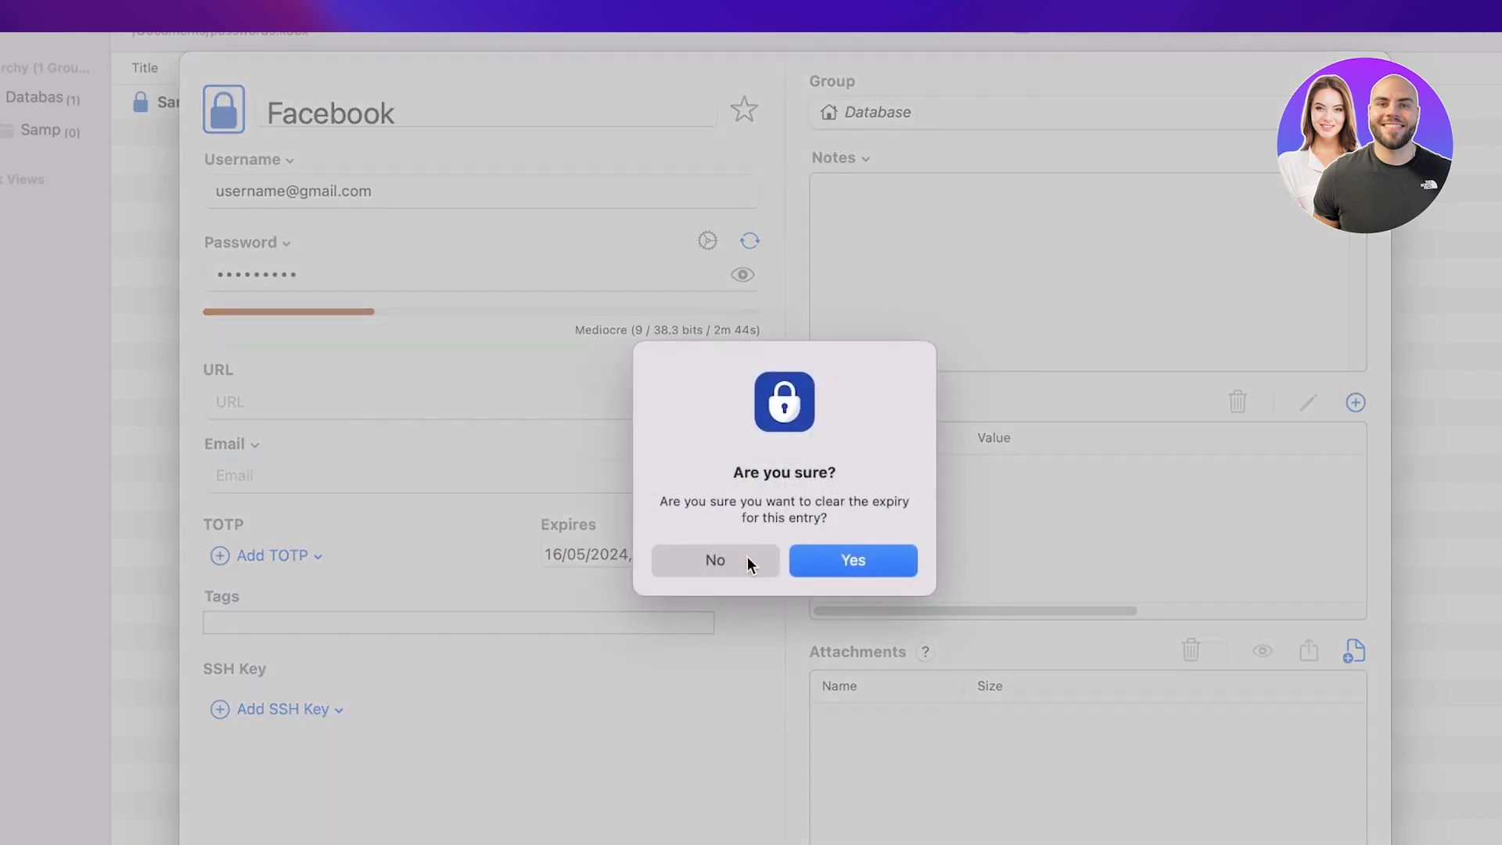
click(824, 561)
click(884, 127)
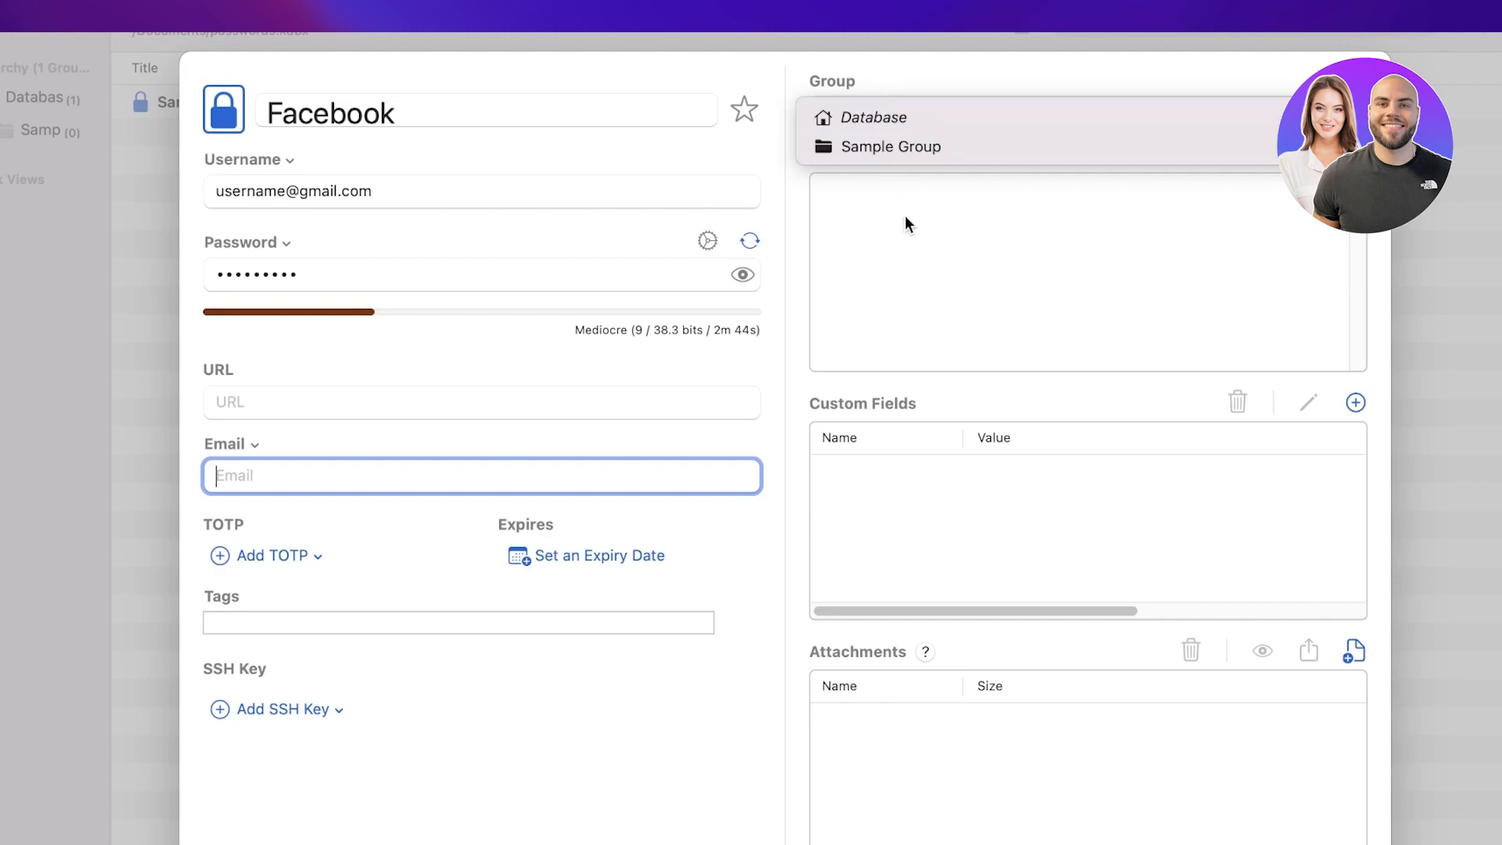
click(907, 145)
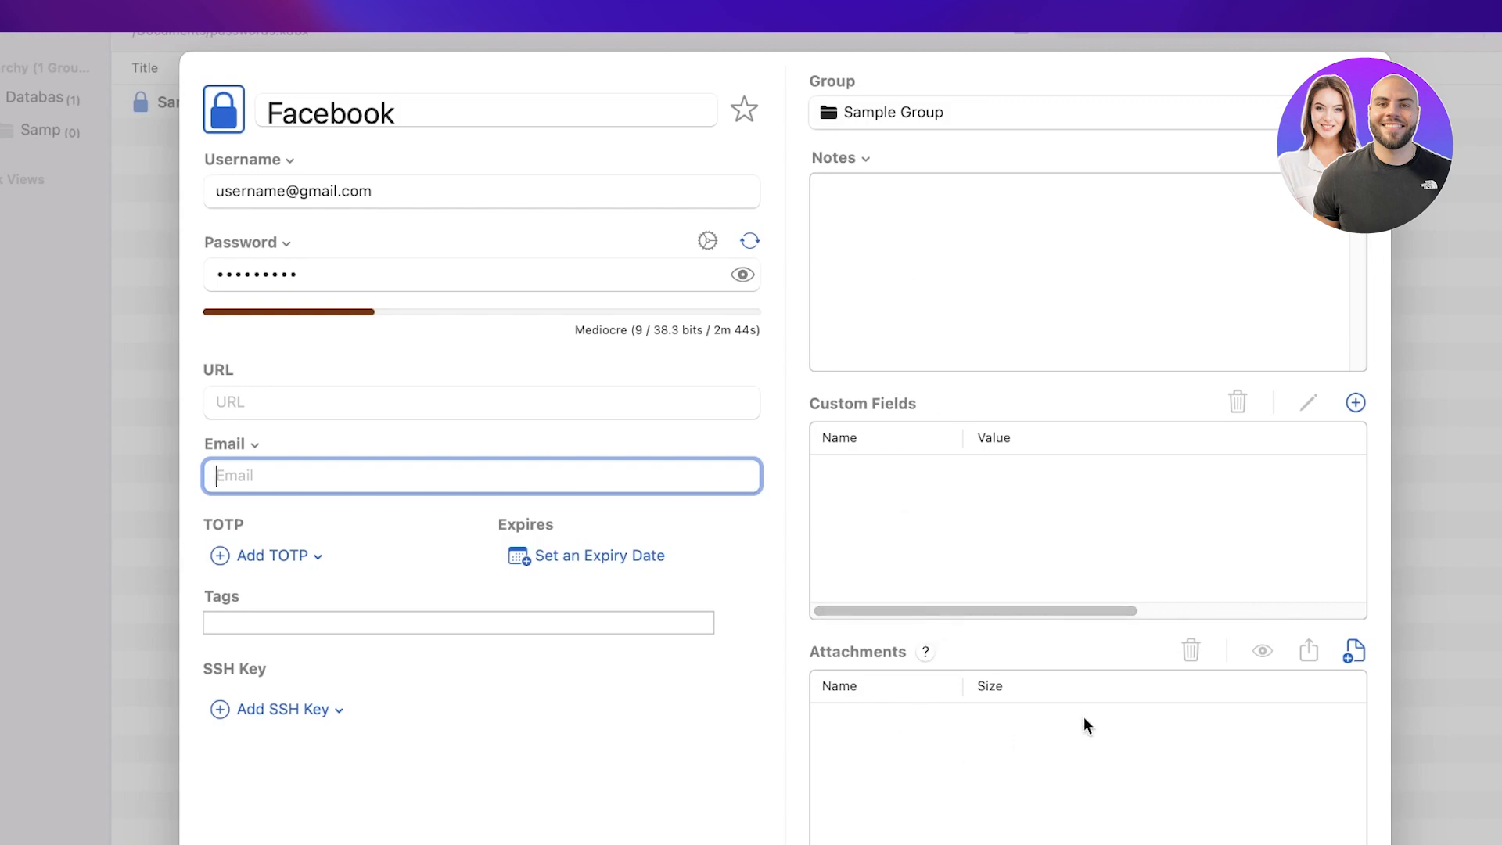
Step: Save the Facebook entry and copy its username from its row in the list
key(Return)
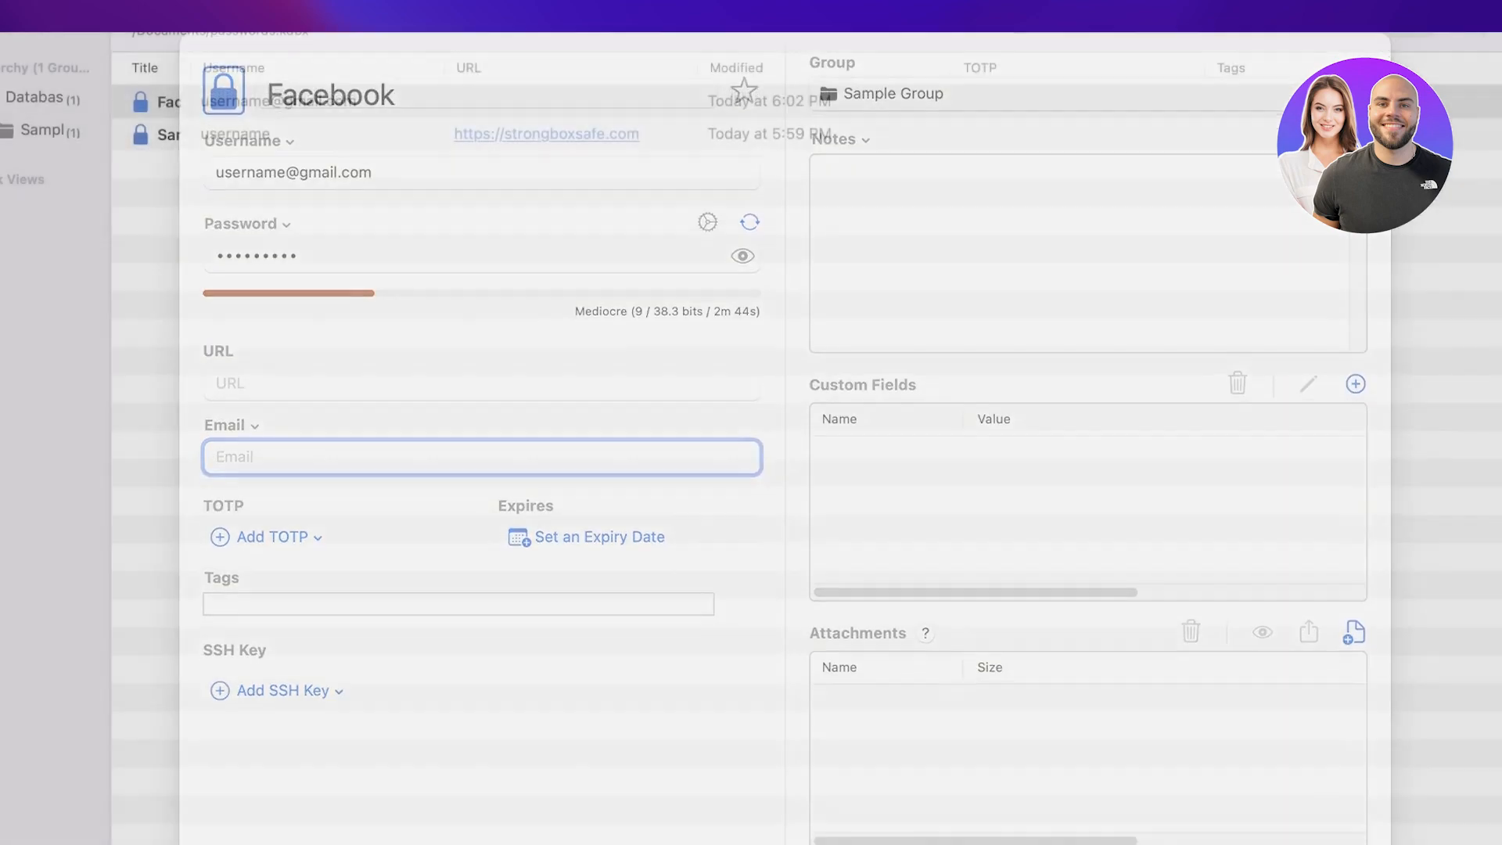
click(361, 137)
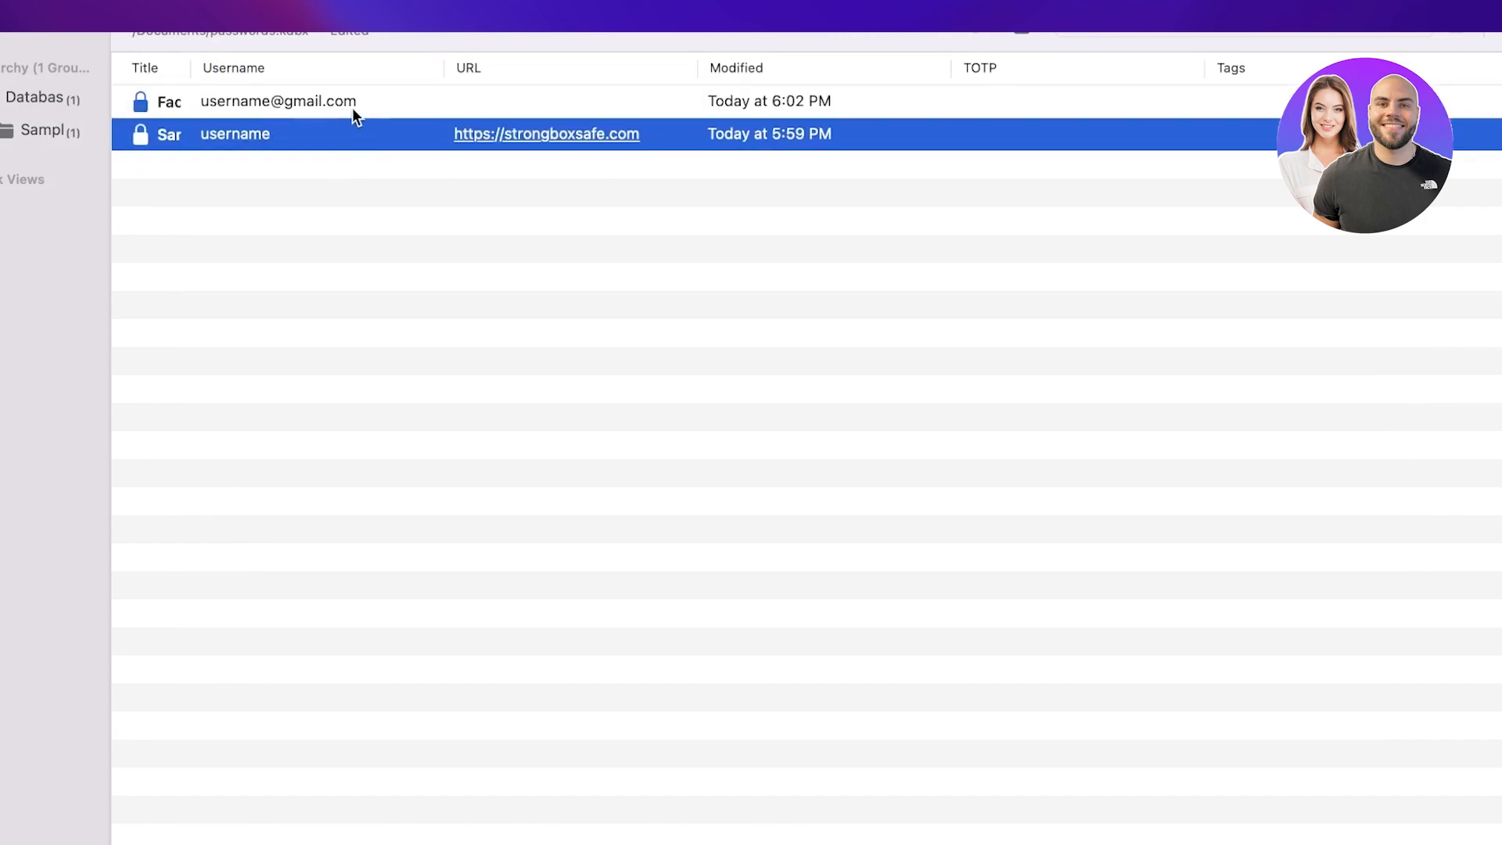
click(352, 106)
double_click(352, 106)
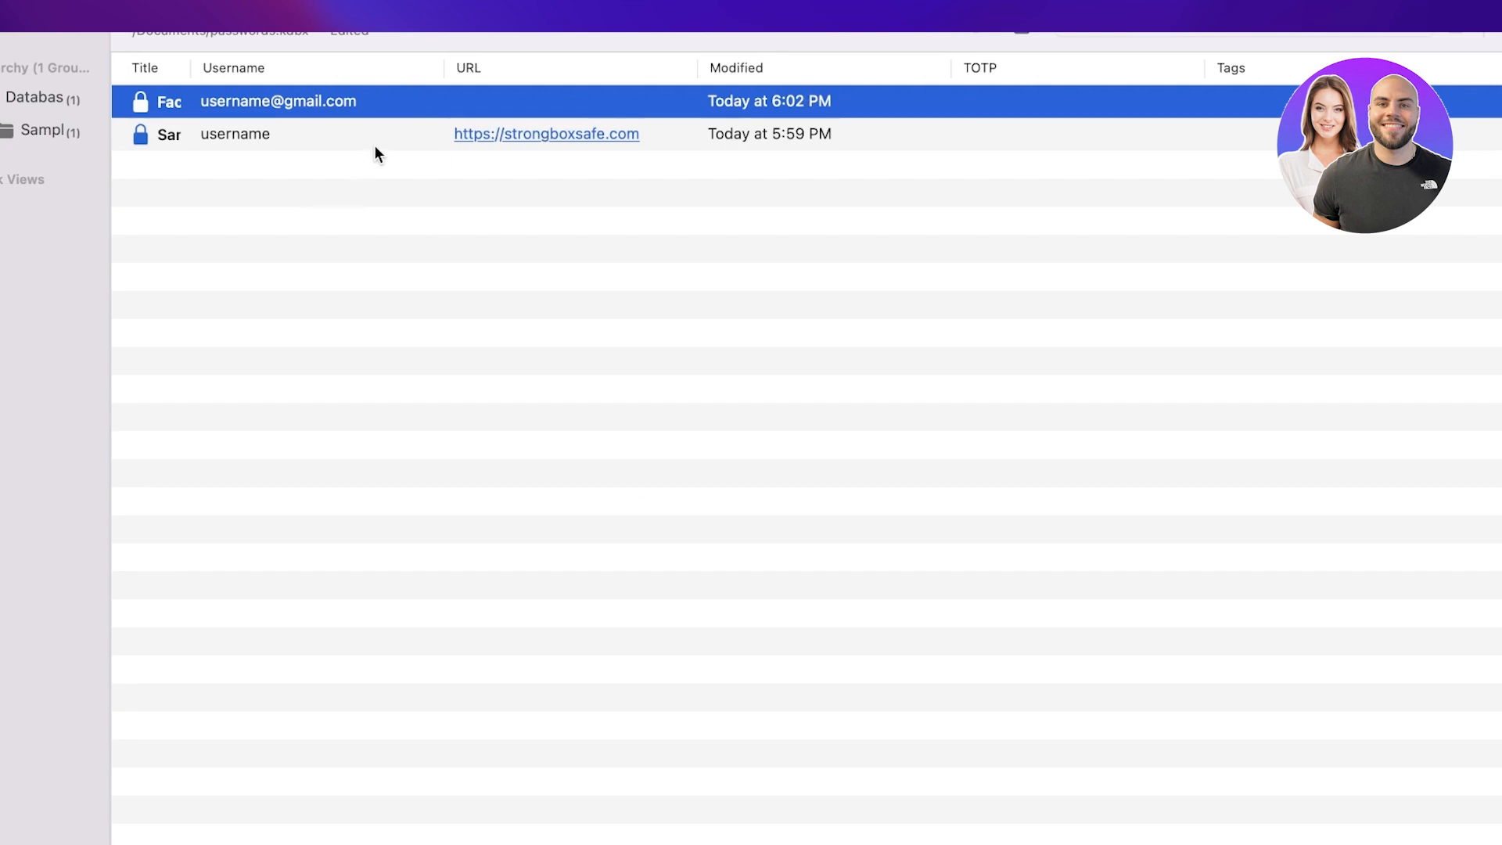
click(260, 388)
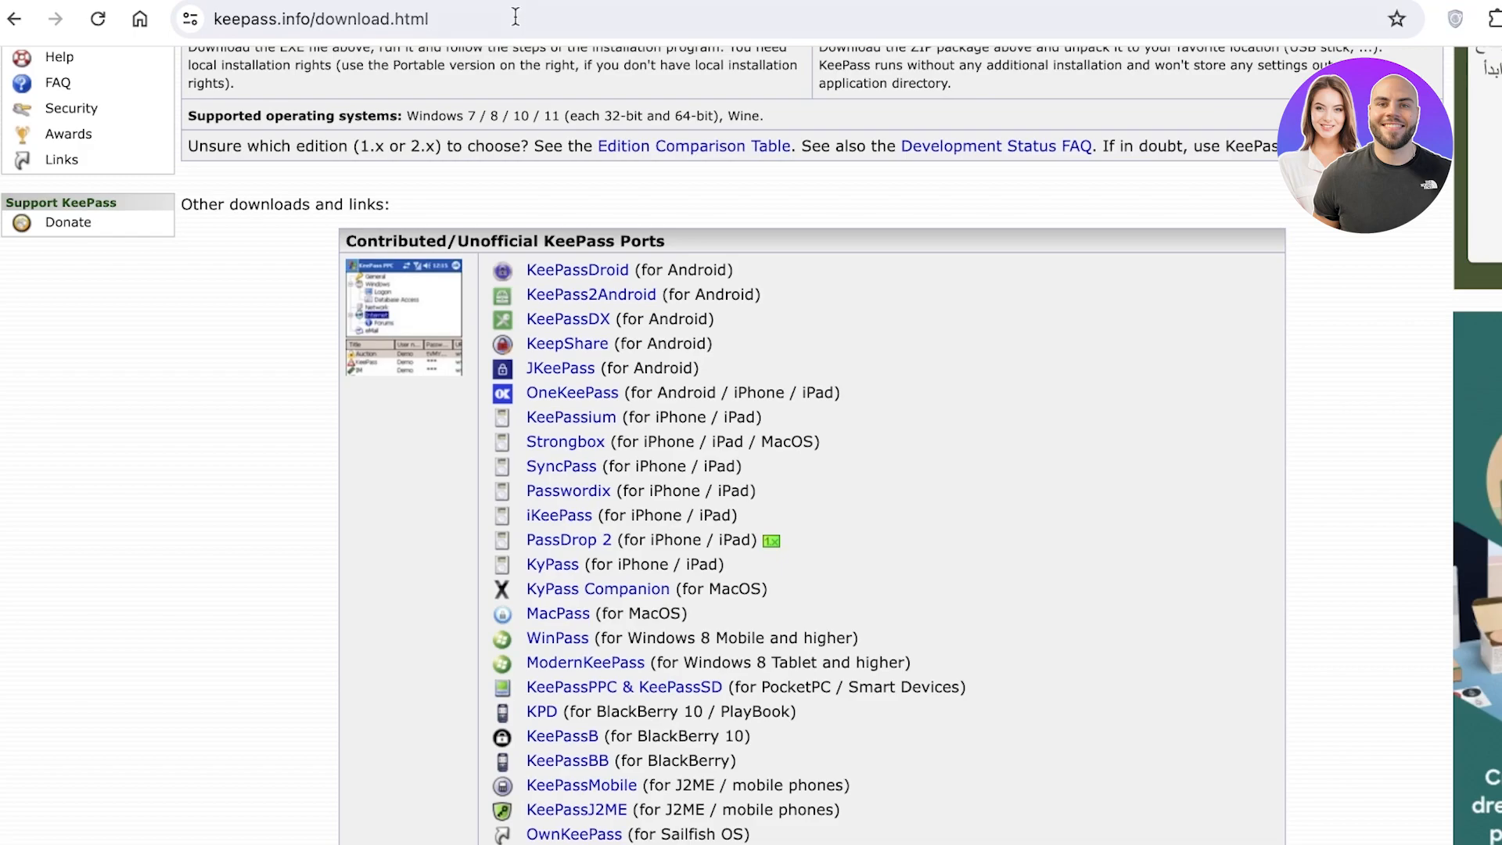
Step: Look over the list of Strongbox databases, then dismiss it
scroll(429, 244, up, 6)
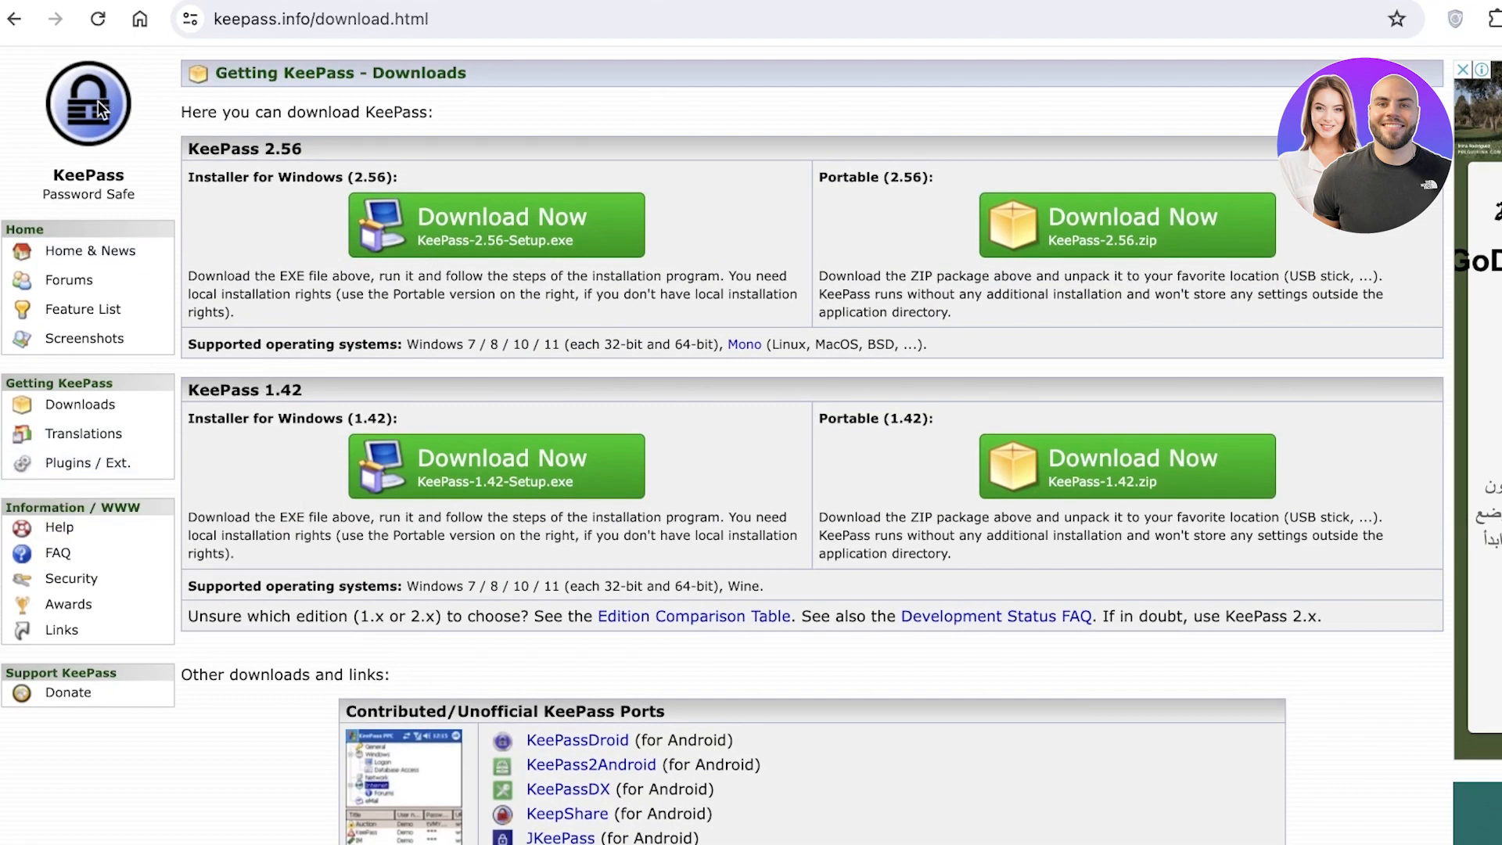
click(1244, 843)
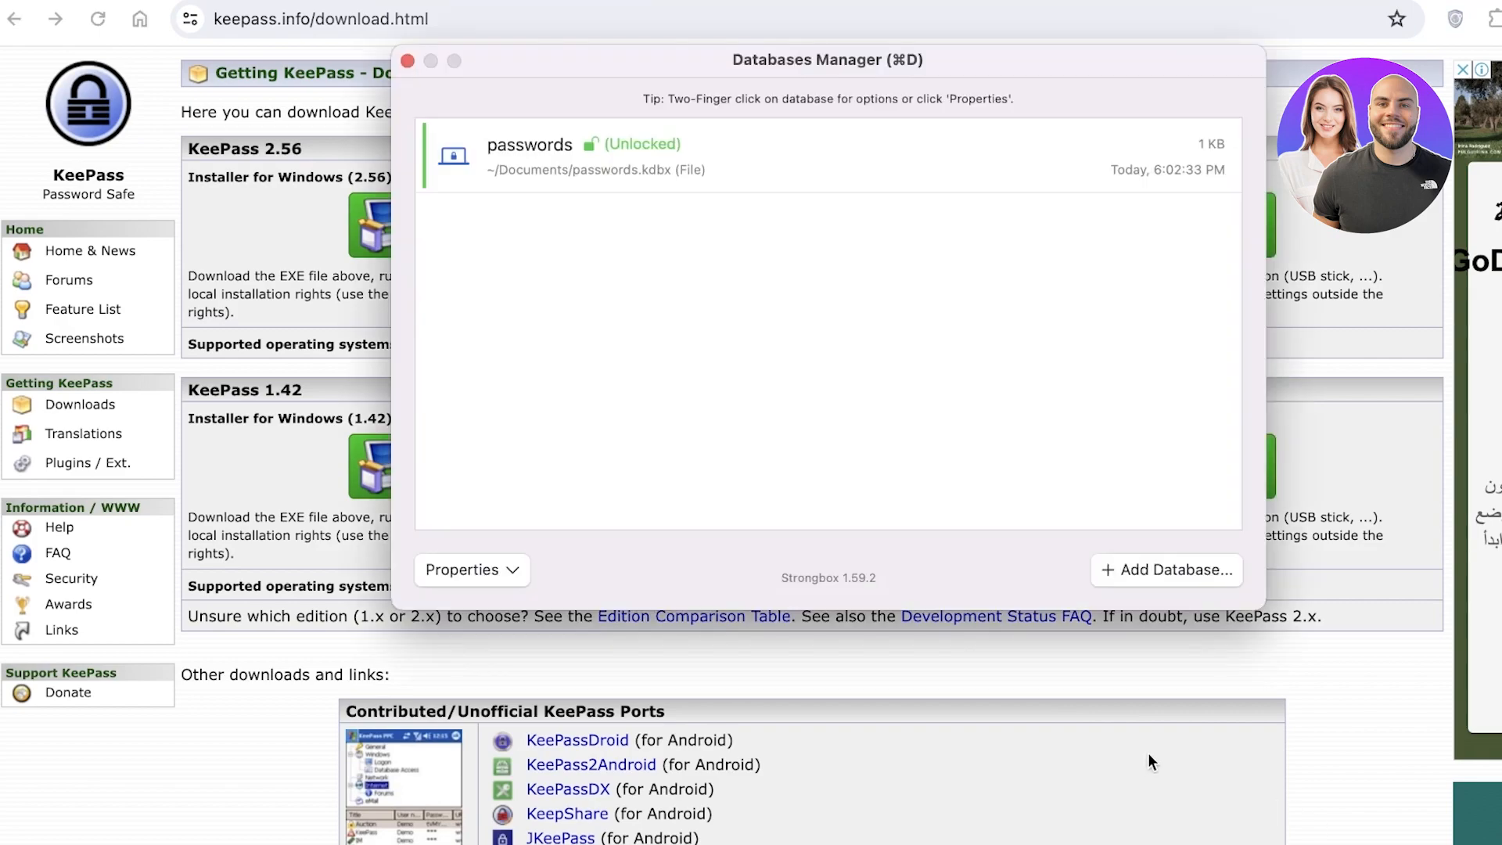
click(407, 61)
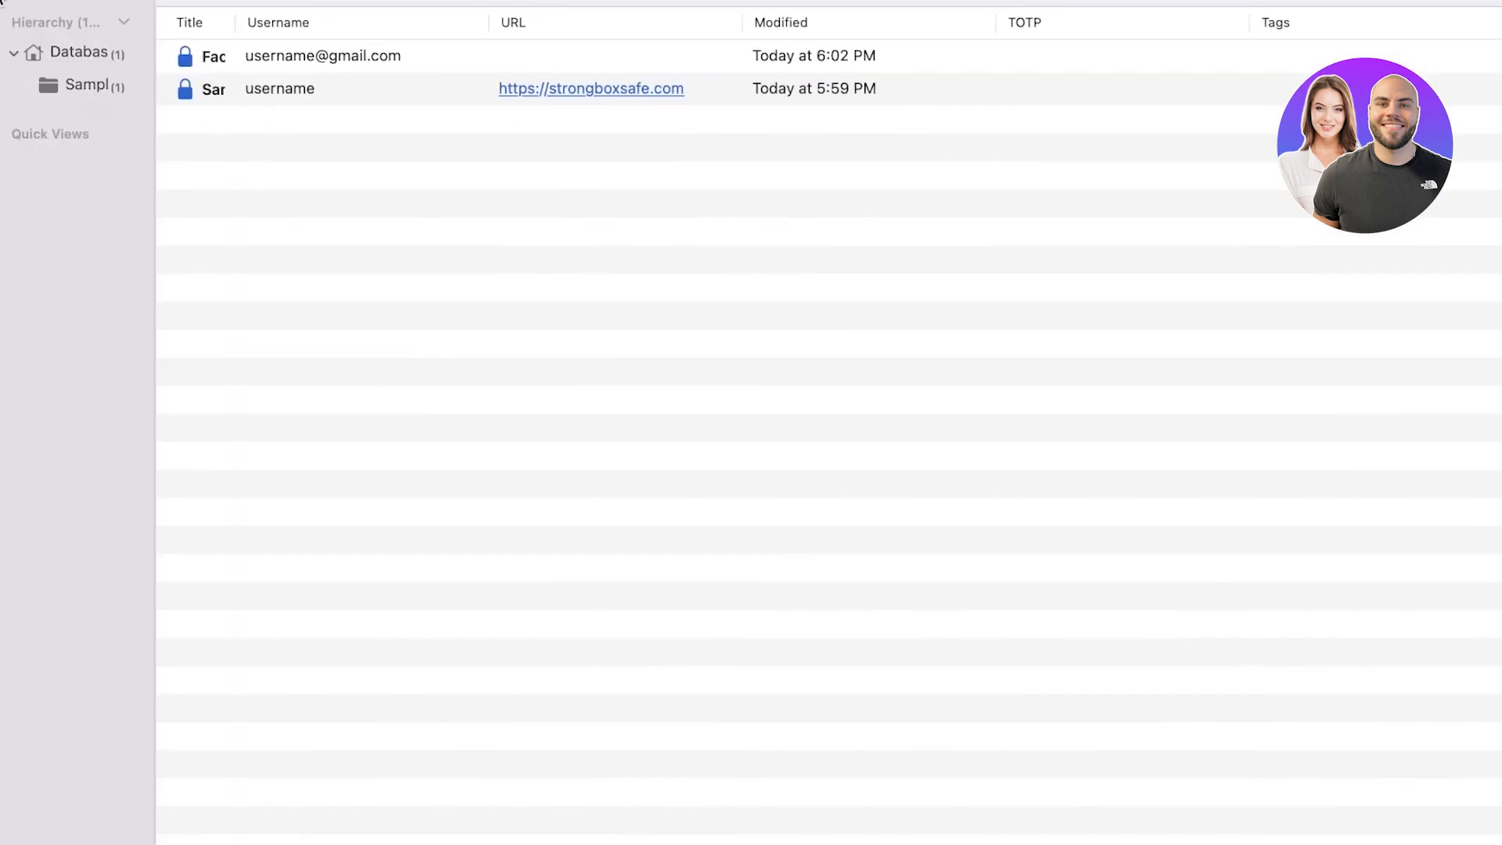
Step: Close the passwords database with Cmd+W, locking it immediately, and reopen it to confirm it's locked
key(super+w)
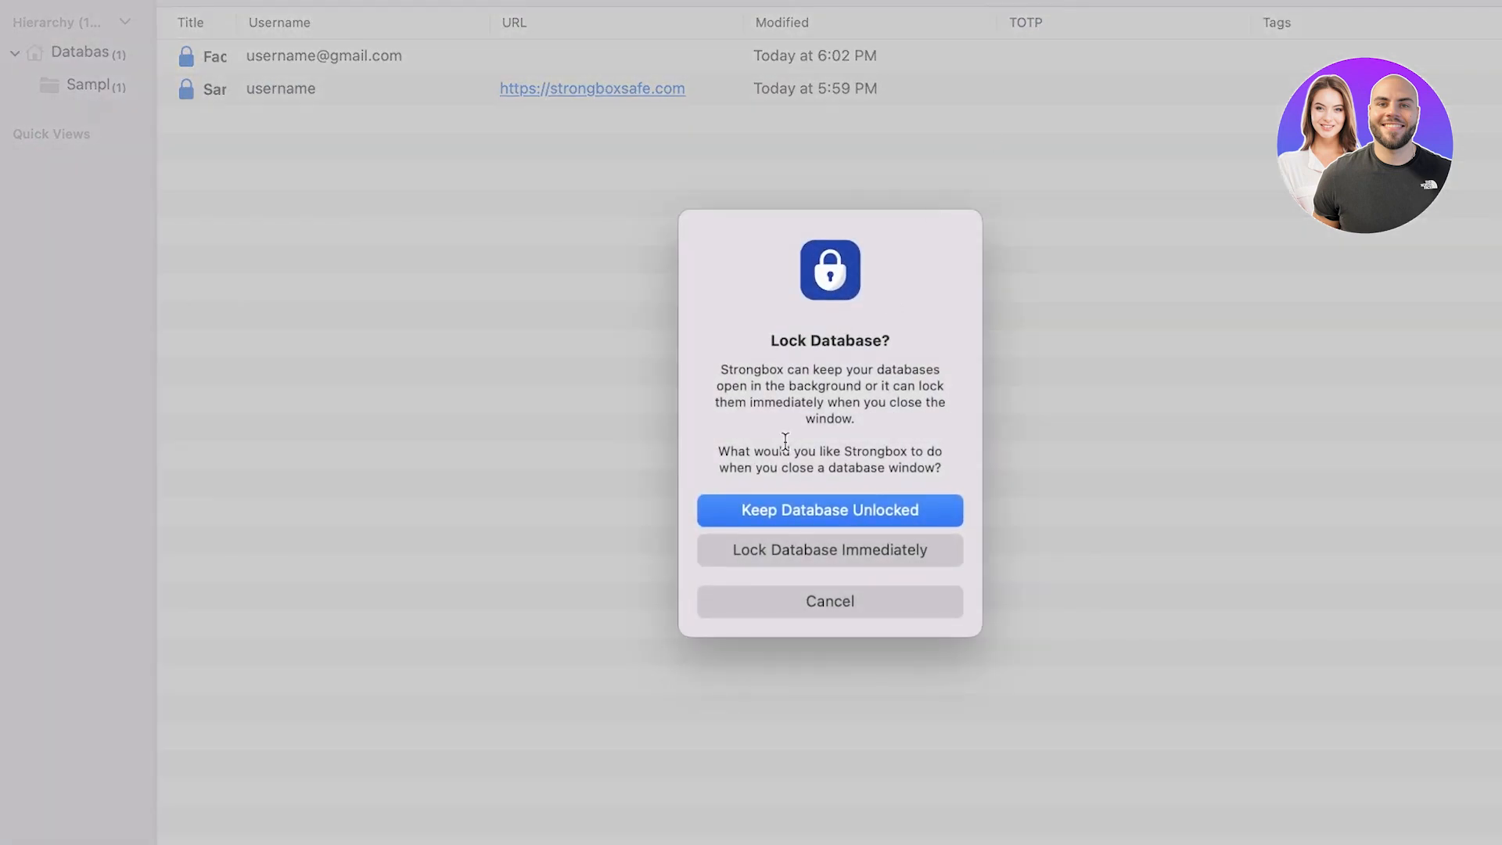
click(790, 550)
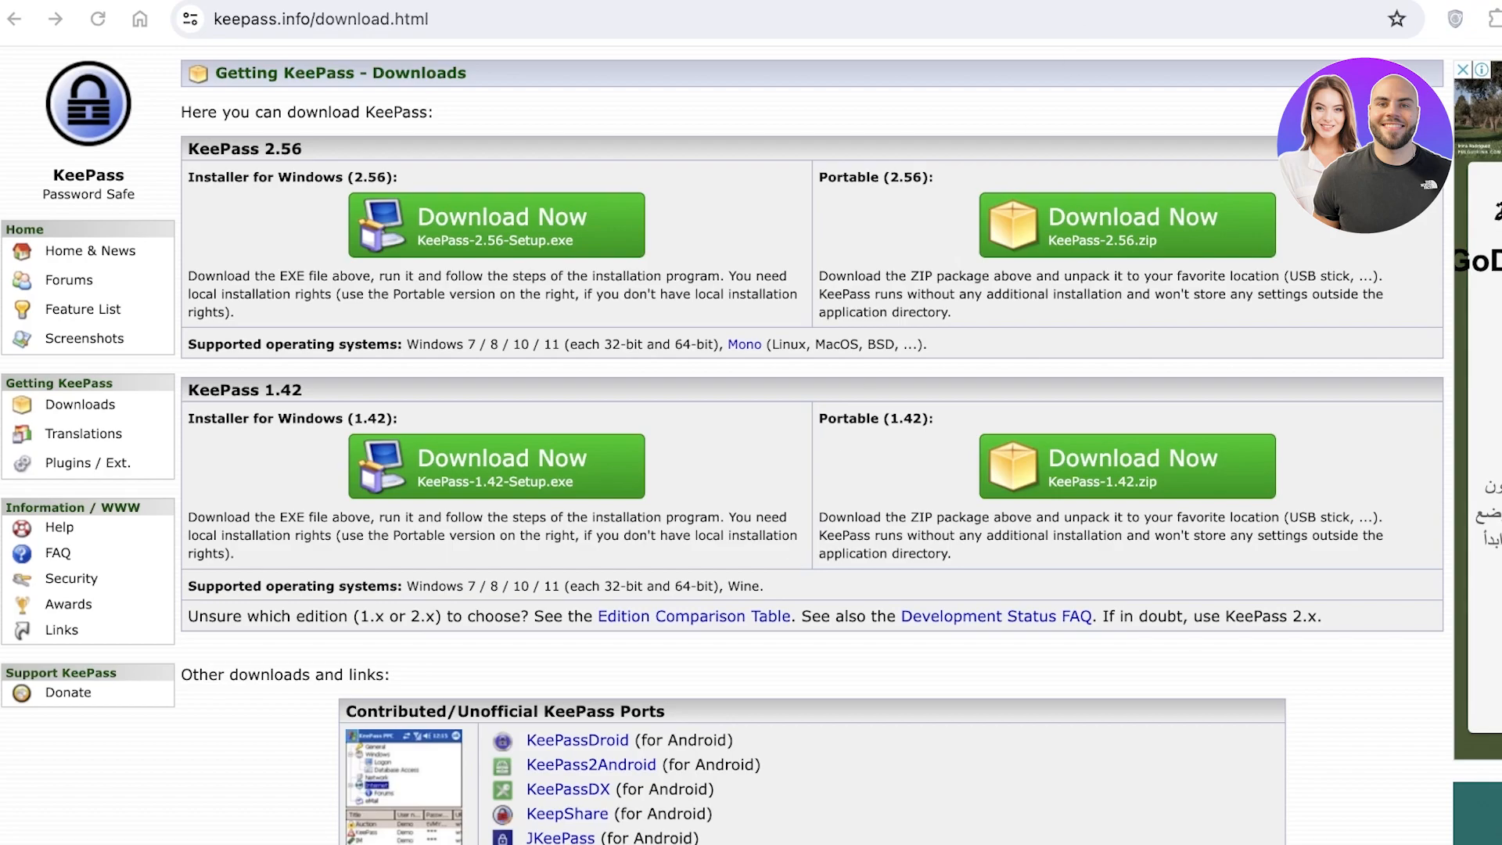
click(1108, 37)
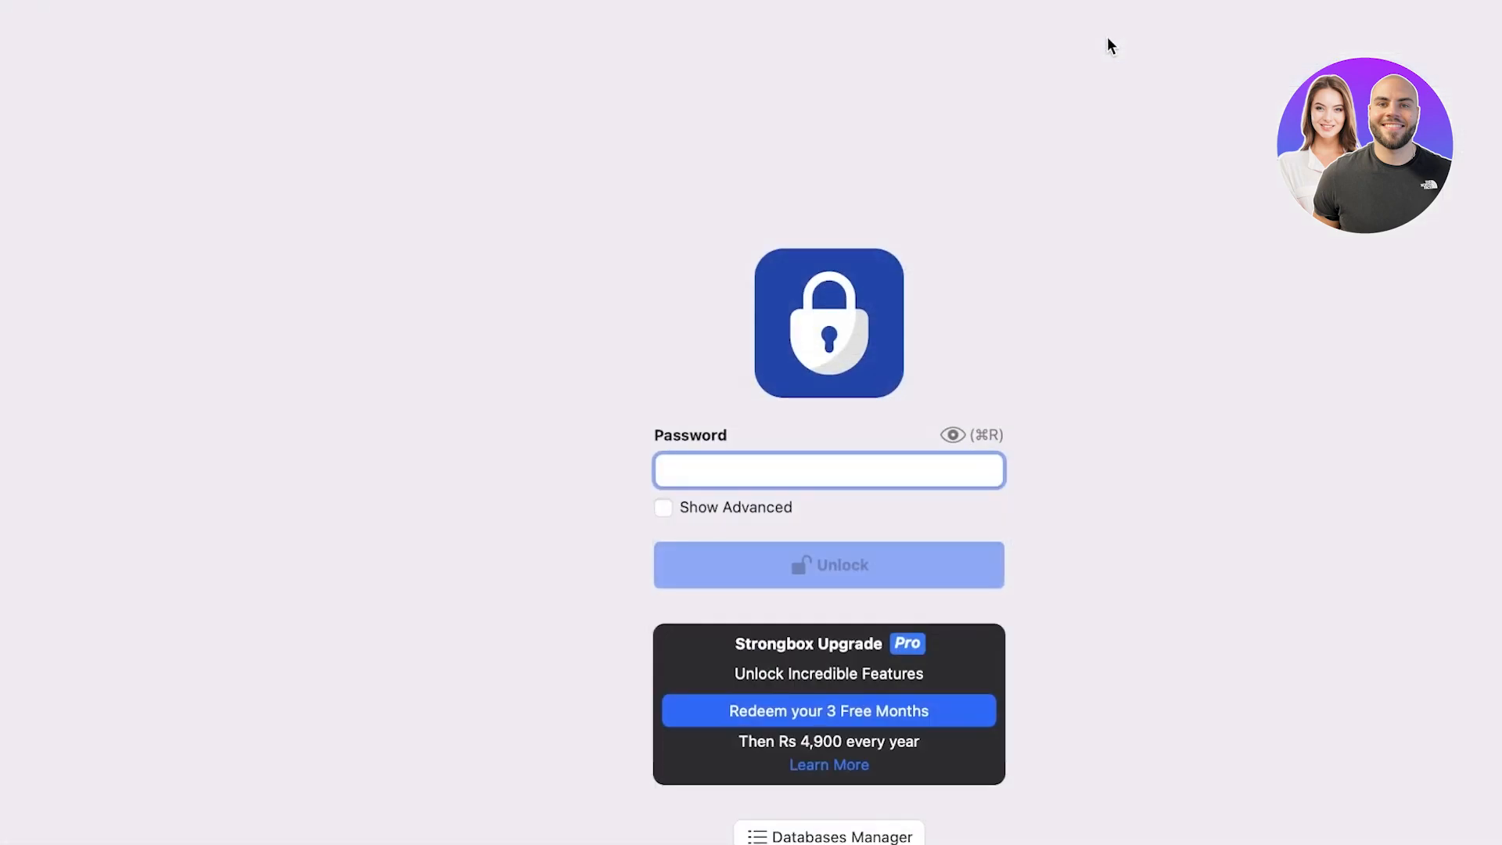